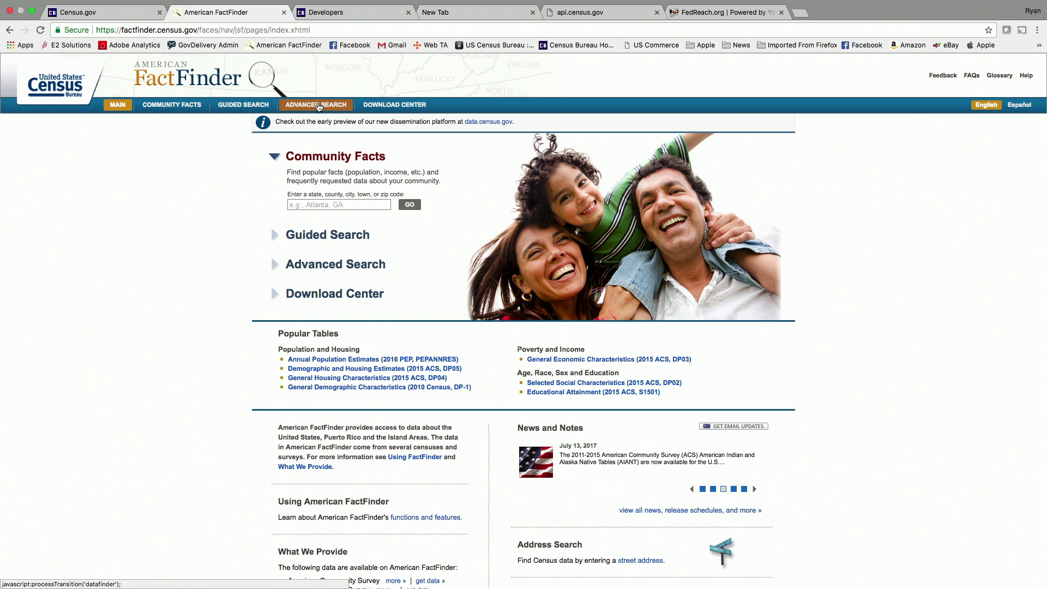
- Run an advanced search for tables on the topic Educational Attainment
{"action": "left_click", "coordinate": [318, 106]}
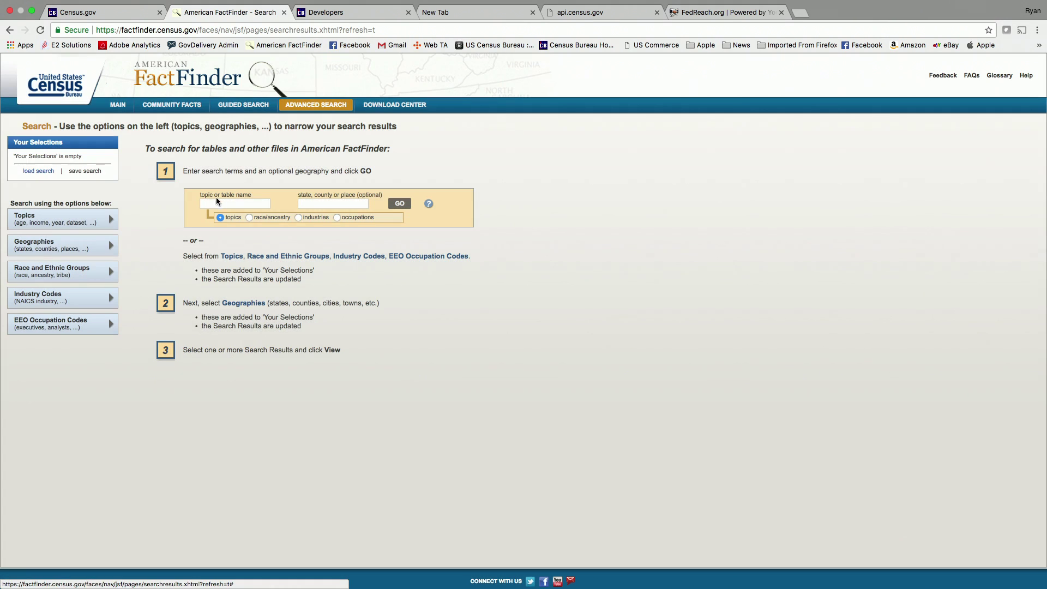
{"action": "left_click", "coordinate": [216, 203]}
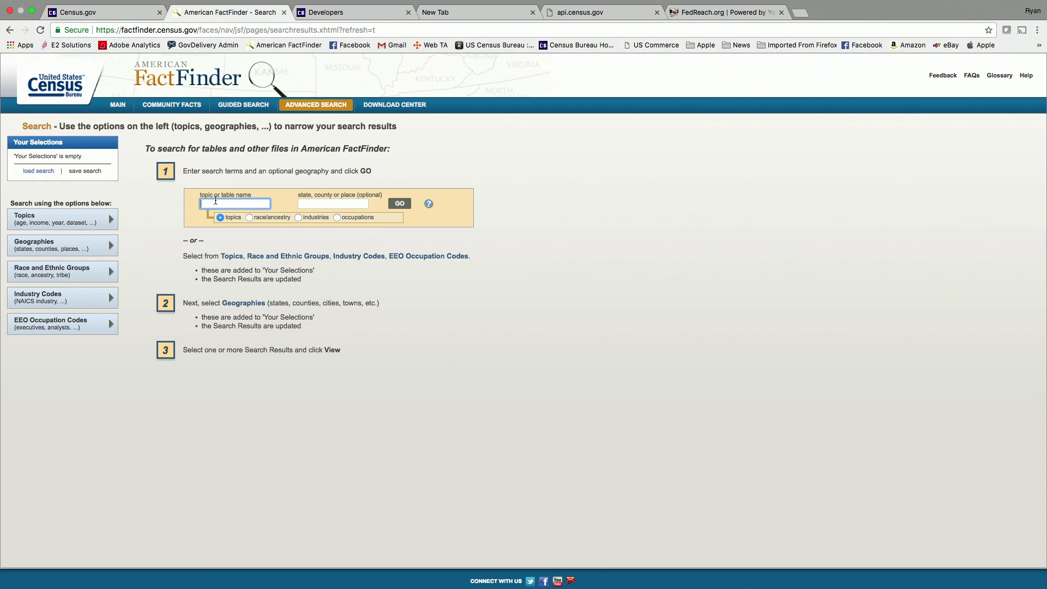
{"action": "left_click", "coordinate": [231, 176]}
{"action": "left_click", "coordinate": [234, 204]}
{"action": "type", "text": "educational"}
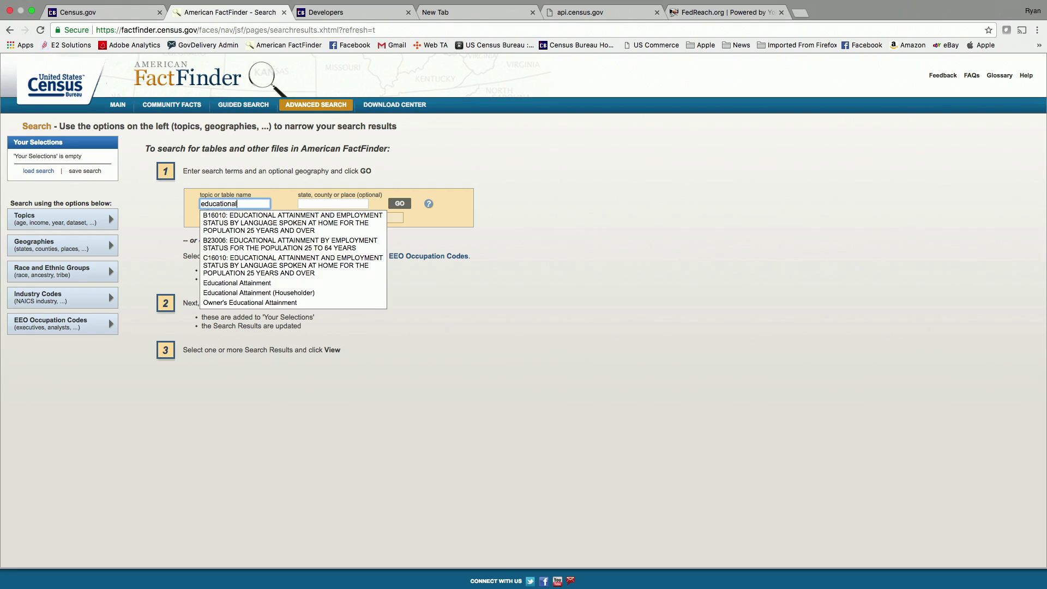
{"action": "left_click", "coordinate": [241, 286]}
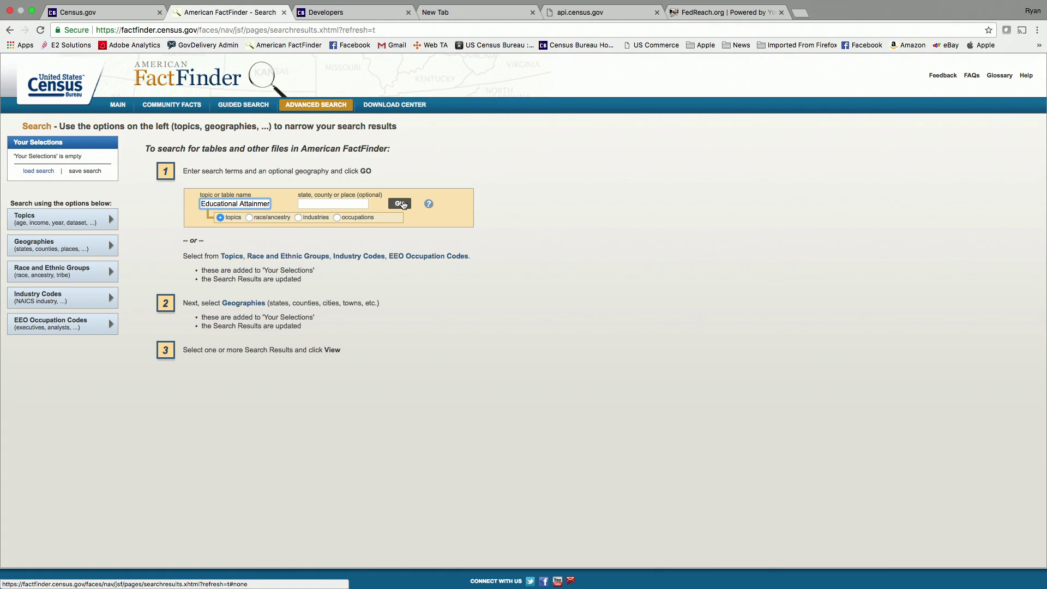
{"action": "left_click", "coordinate": [399, 204]}
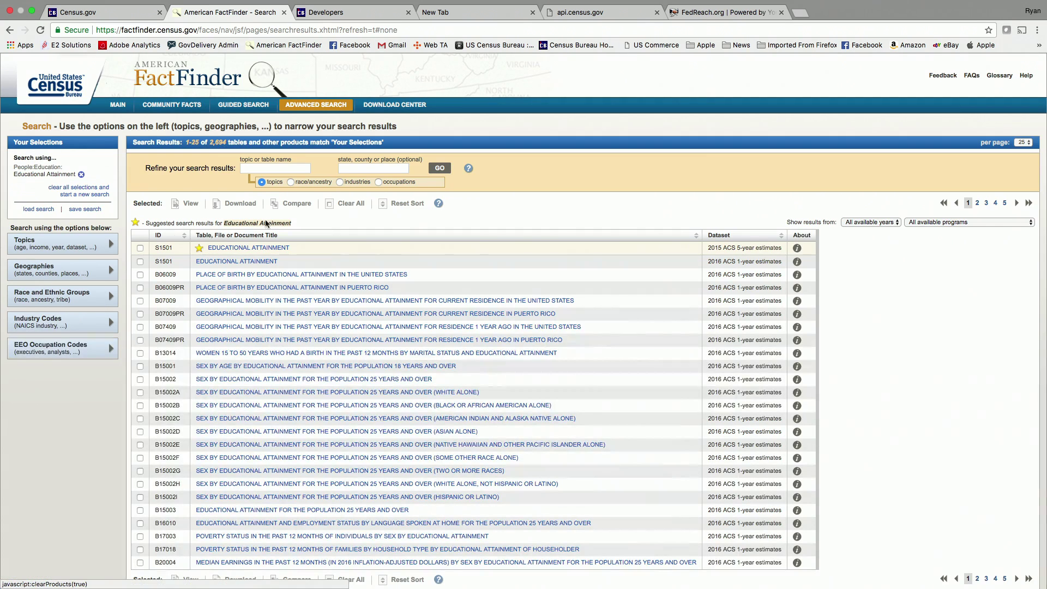
- Restrict the search results to the geography All Census Tracts within Massachusetts and close the geography selection
{"action": "left_click", "coordinate": [72, 265]}
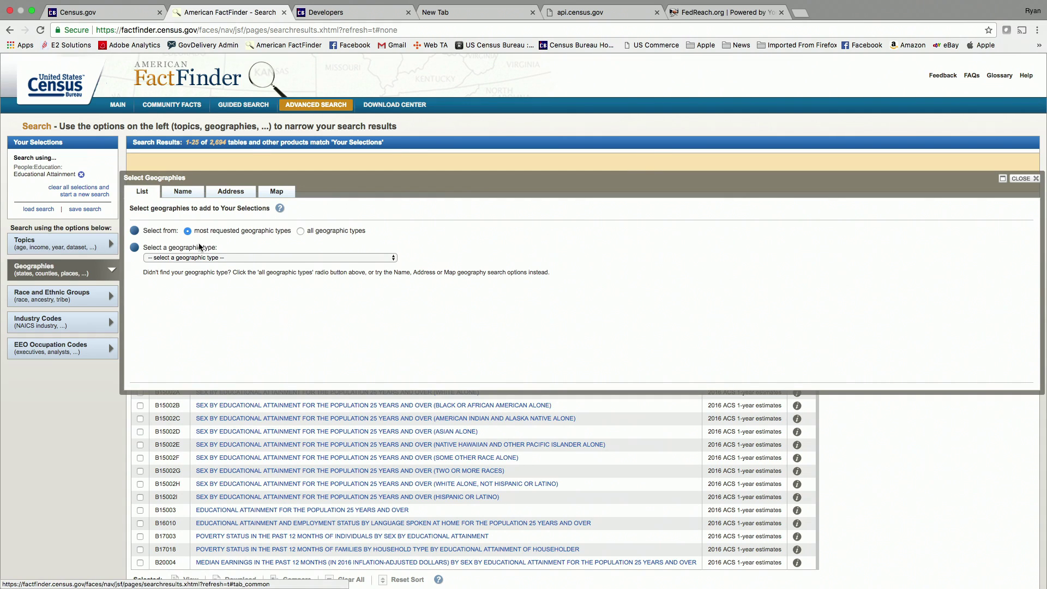
{"action": "left_click", "coordinate": [229, 261]}
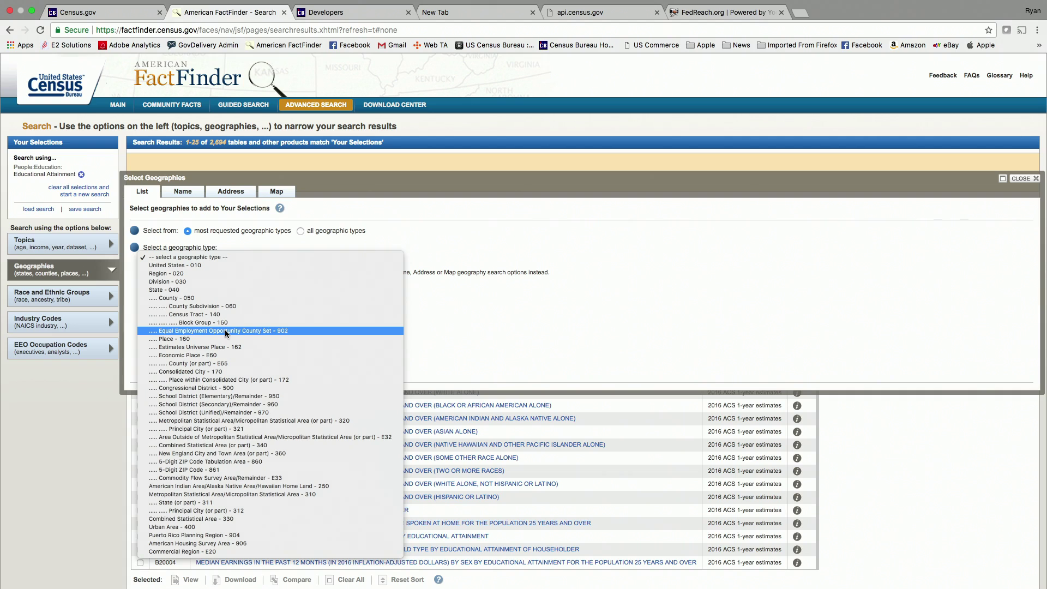
{"action": "left_click", "coordinate": [221, 315]}
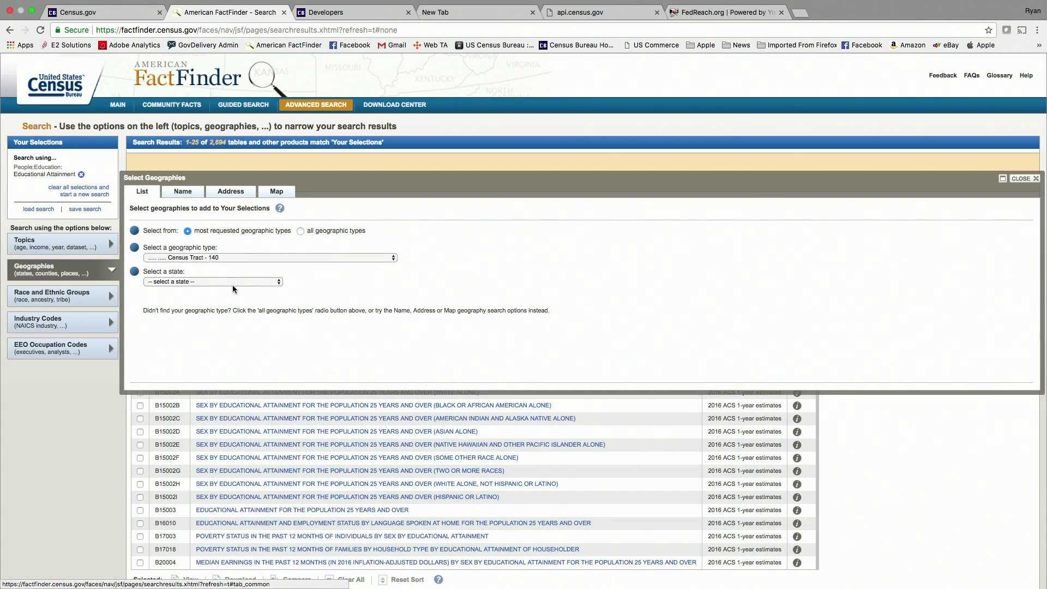
{"action": "left_click", "coordinate": [231, 283]}
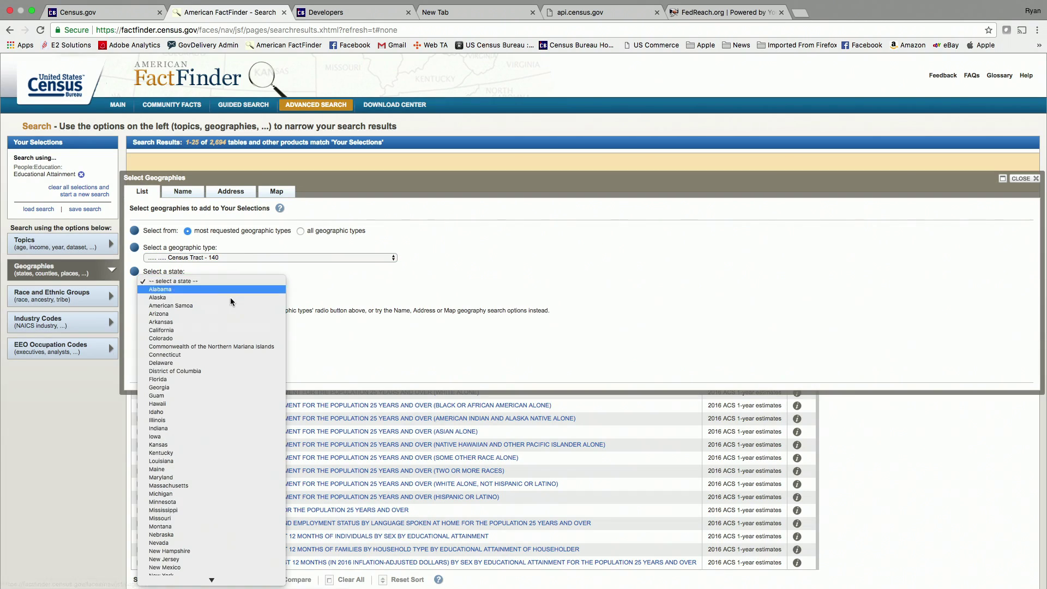
{"action": "left_click", "coordinate": [215, 485]}
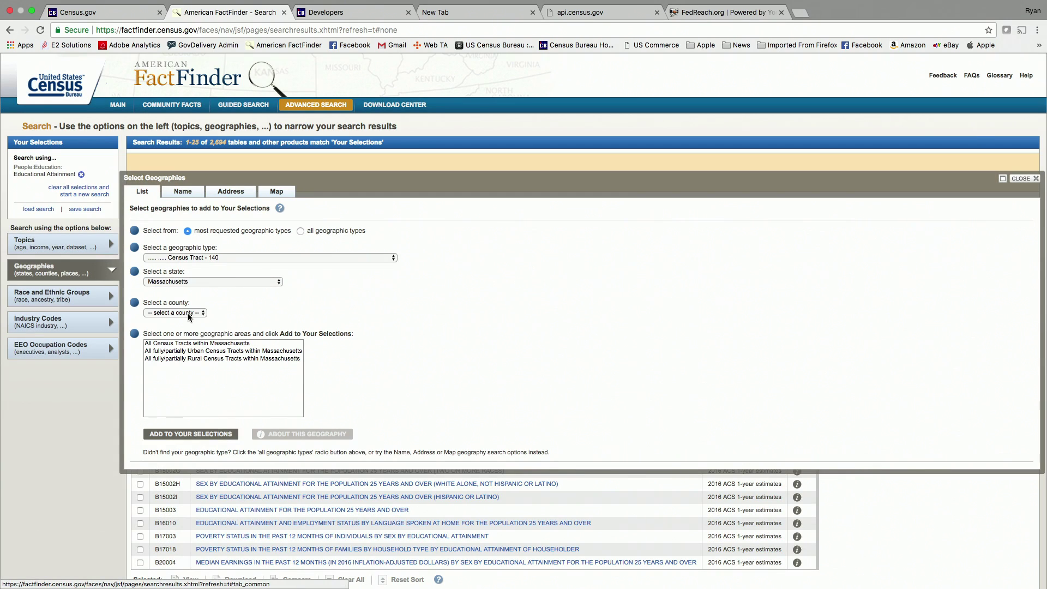
{"action": "left_click", "coordinate": [187, 313]}
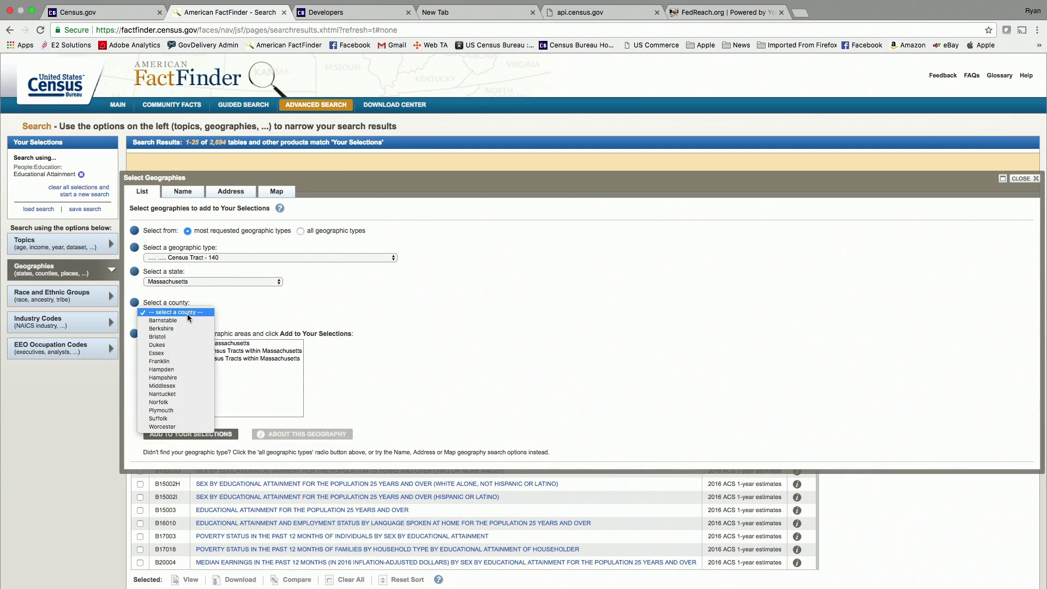
{"action": "left_click", "coordinate": [245, 303]}
{"action": "left_click", "coordinate": [230, 343]}
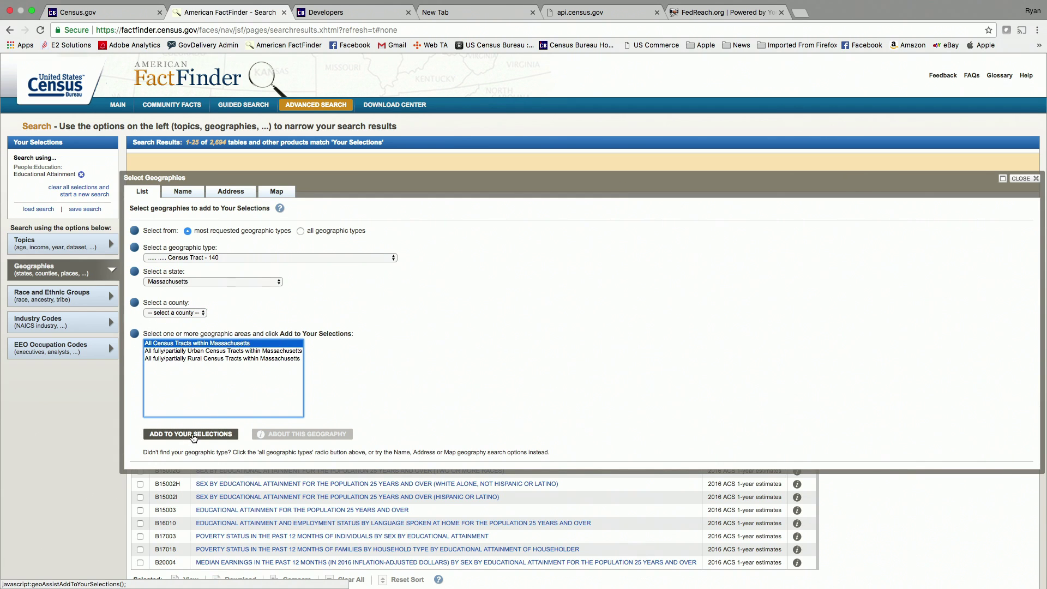
{"action": "left_click", "coordinate": [192, 435]}
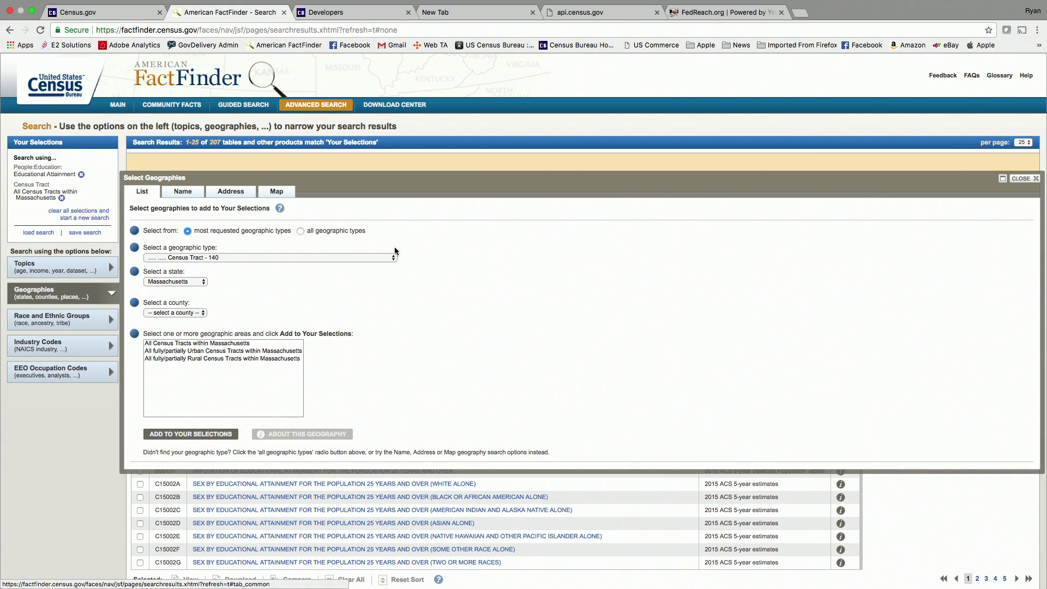
{"action": "left_click", "coordinate": [1024, 179]}
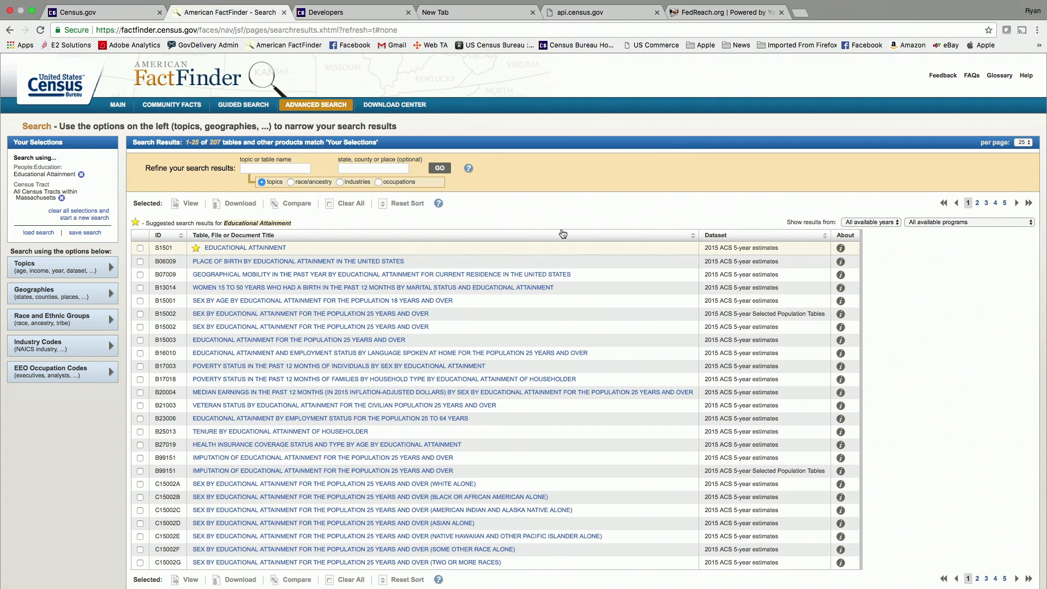
{"action": "left_click", "coordinate": [60, 297]}
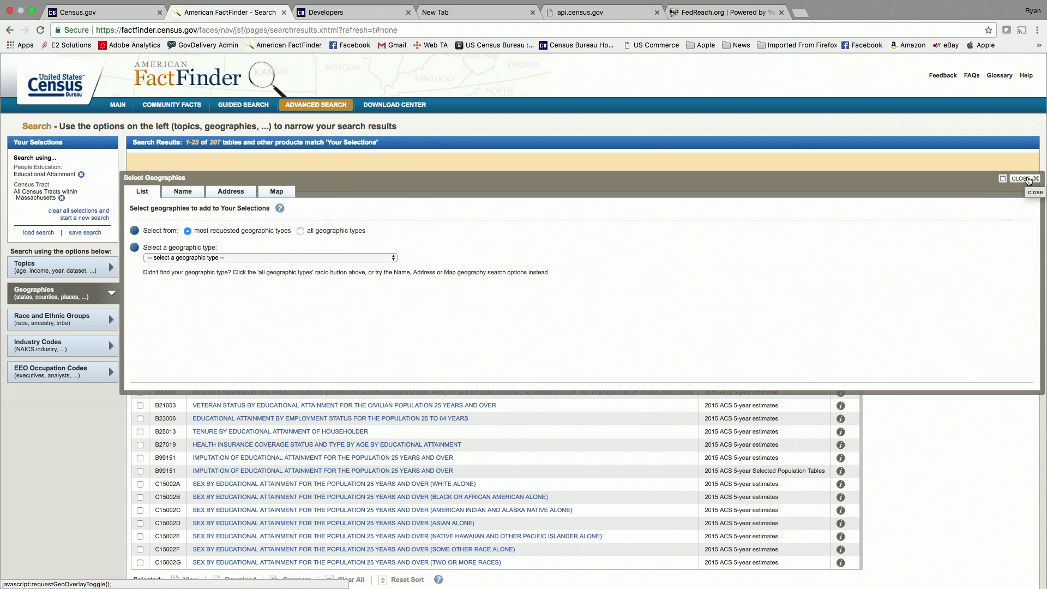
{"action": "left_click", "coordinate": [1027, 180]}
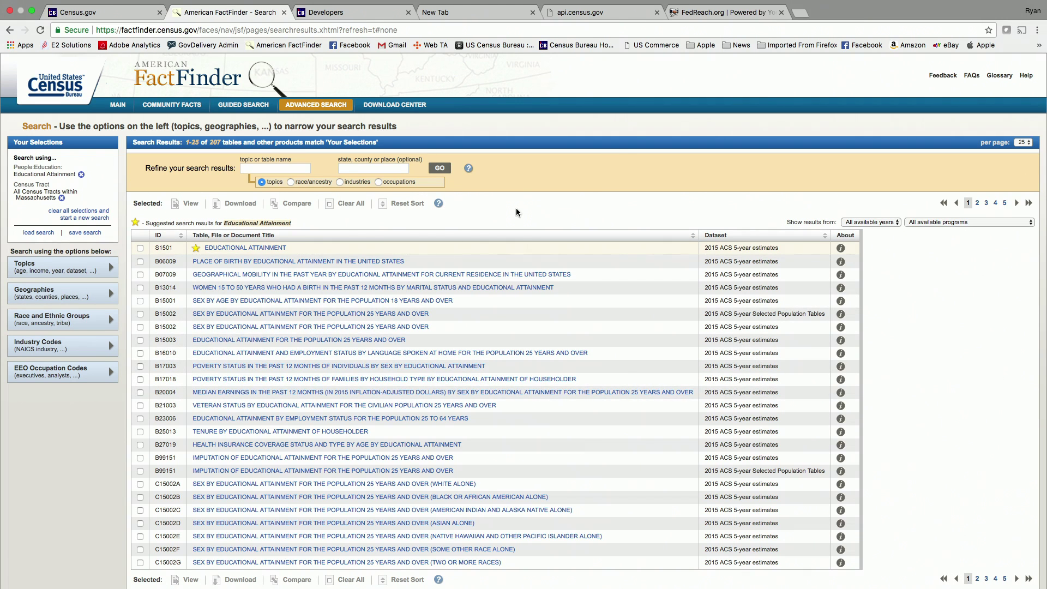
- Open the suggested S1501 Educational Attainment table from the 2015 ACS 5-year estimates and look over its contents
{"action": "left_click", "coordinate": [240, 249]}
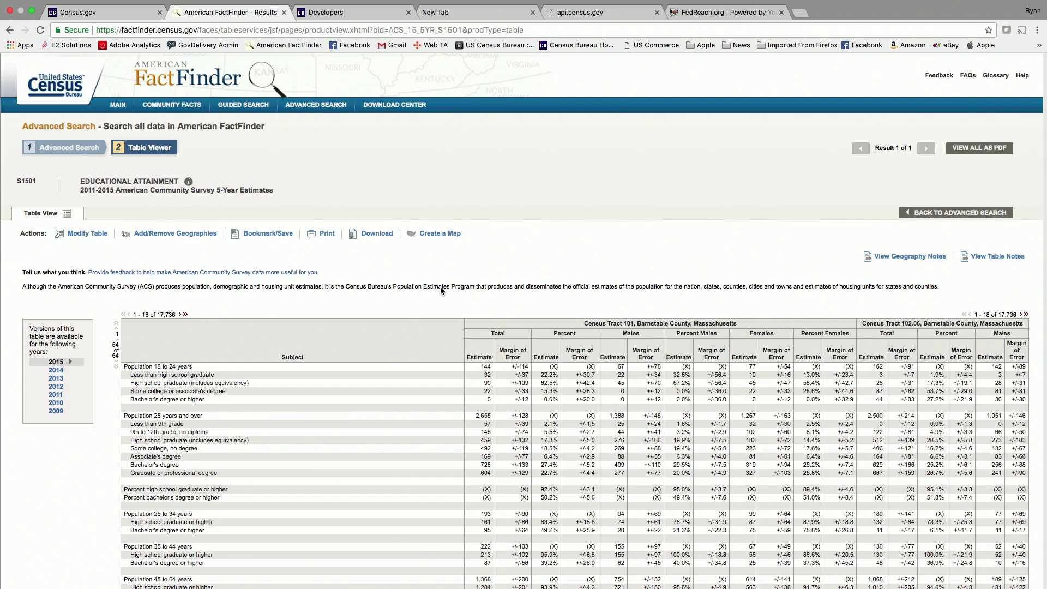
{"action": "scroll", "coordinate": [440, 286], "scroll_direction": "down", "scroll_amount": 2}
{"action": "scroll", "coordinate": [440, 286], "scroll_direction": "up", "scroll_amount": 2}
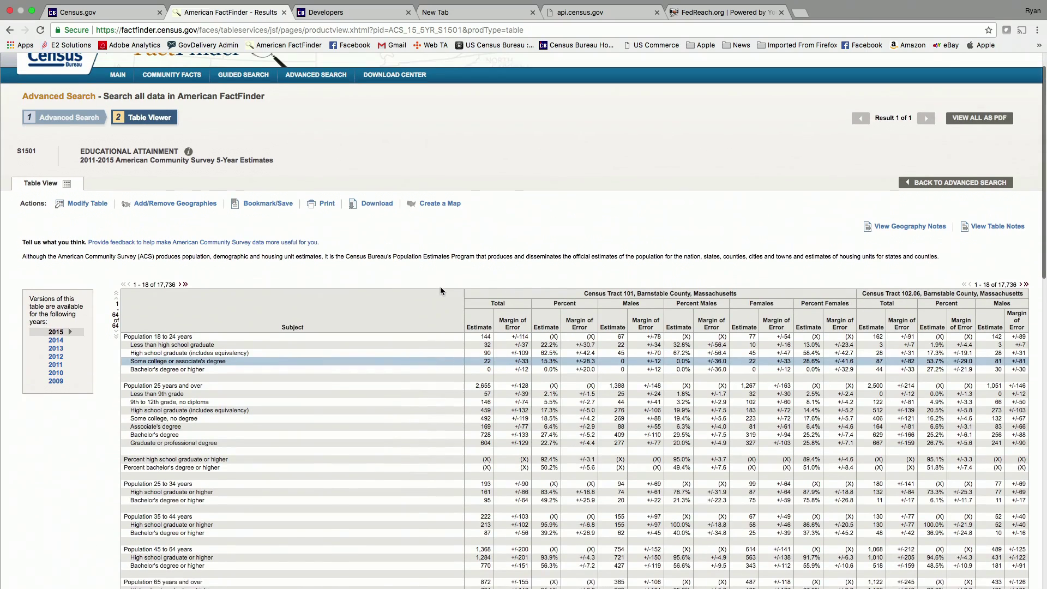
{"action": "scroll", "coordinate": [441, 282], "scroll_direction": "down", "scroll_amount": 1}
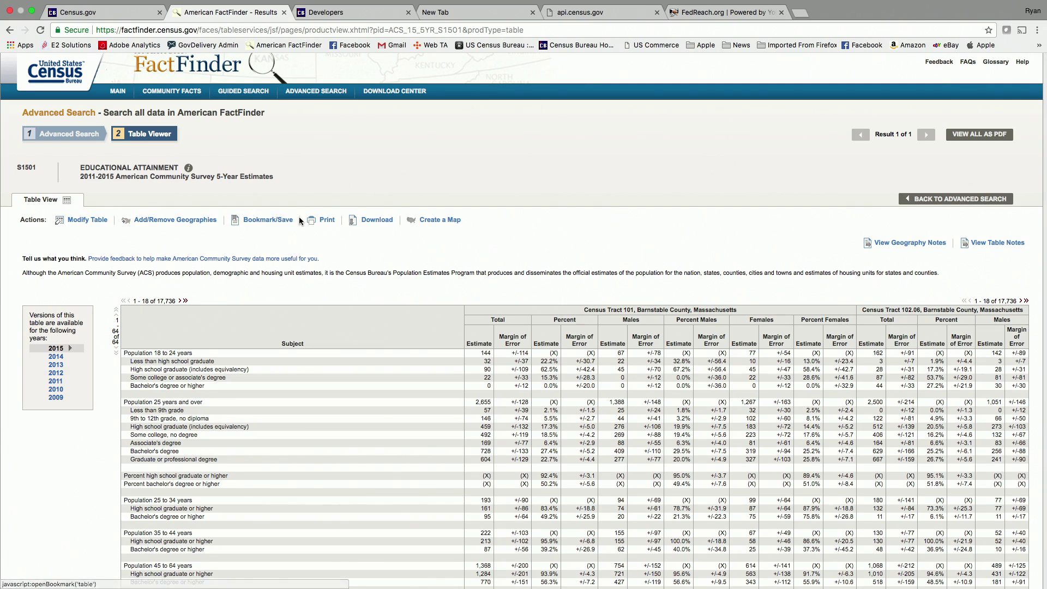
- Review the table modification tools and the download options for using the data in a spreadsheet or database, then dismiss them
{"action": "left_click", "coordinate": [80, 223]}
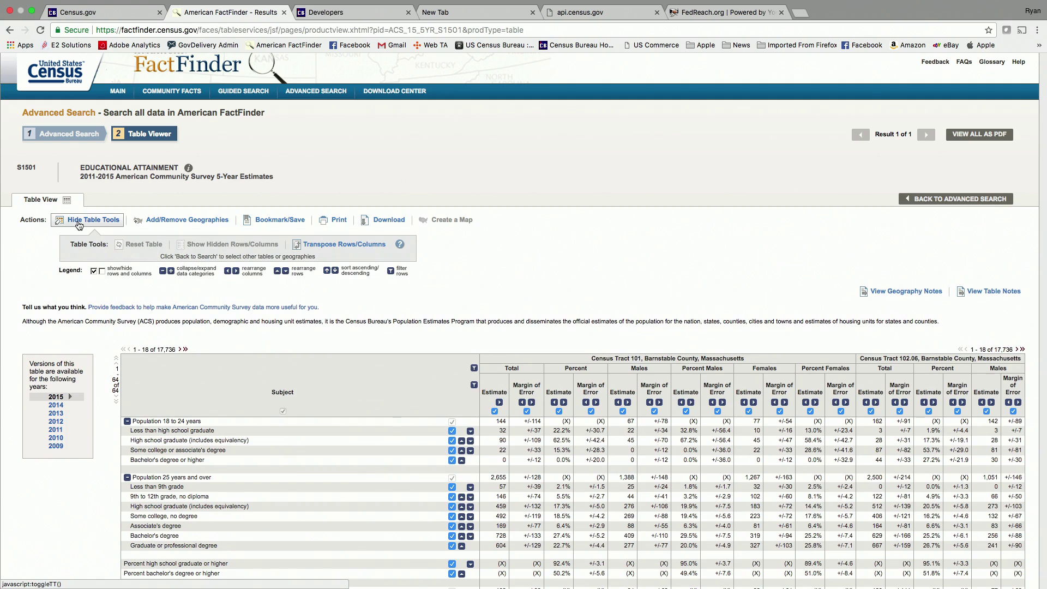
{"action": "left_click", "coordinate": [79, 221]}
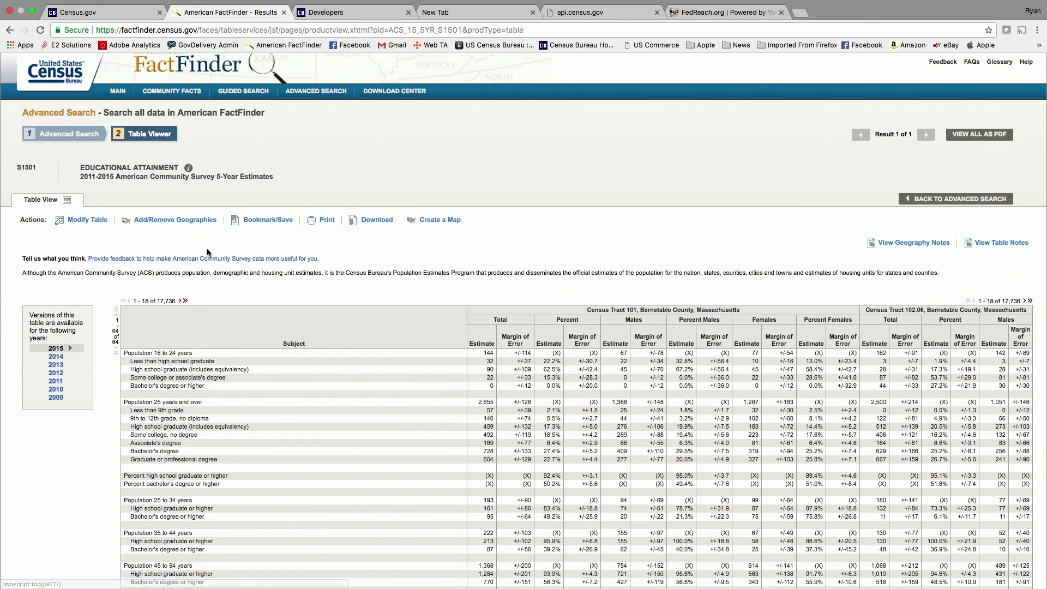
{"action": "left_click", "coordinate": [377, 223]}
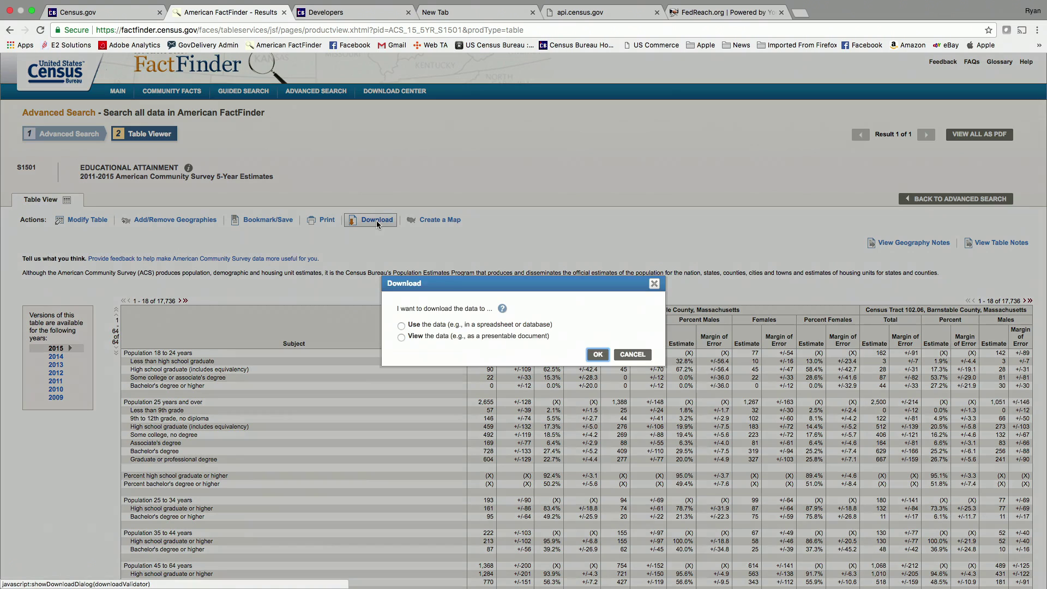
{"action": "left_click", "coordinate": [401, 325]}
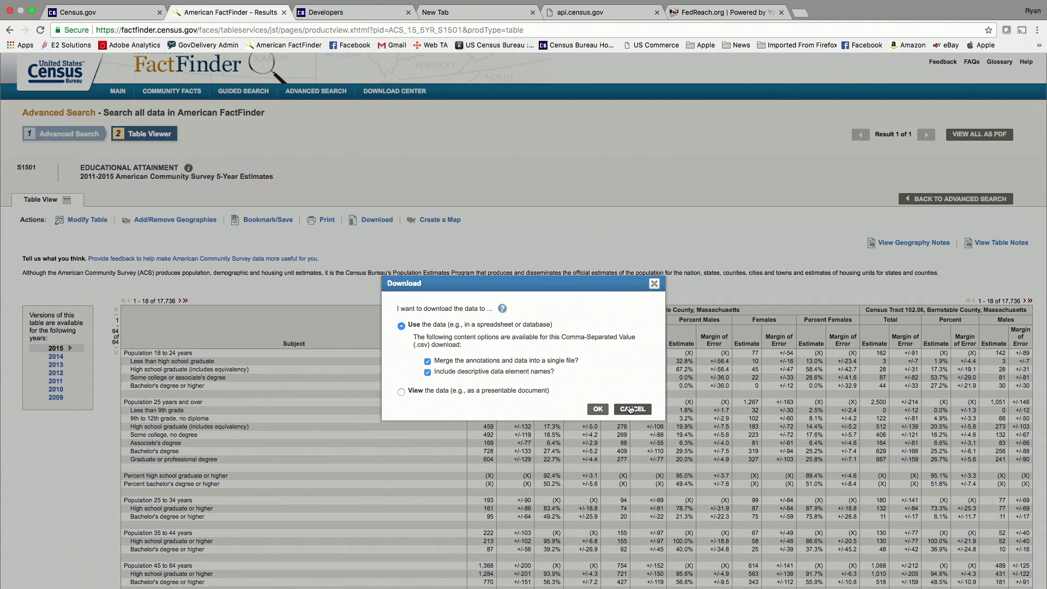
{"action": "left_click", "coordinate": [631, 410]}
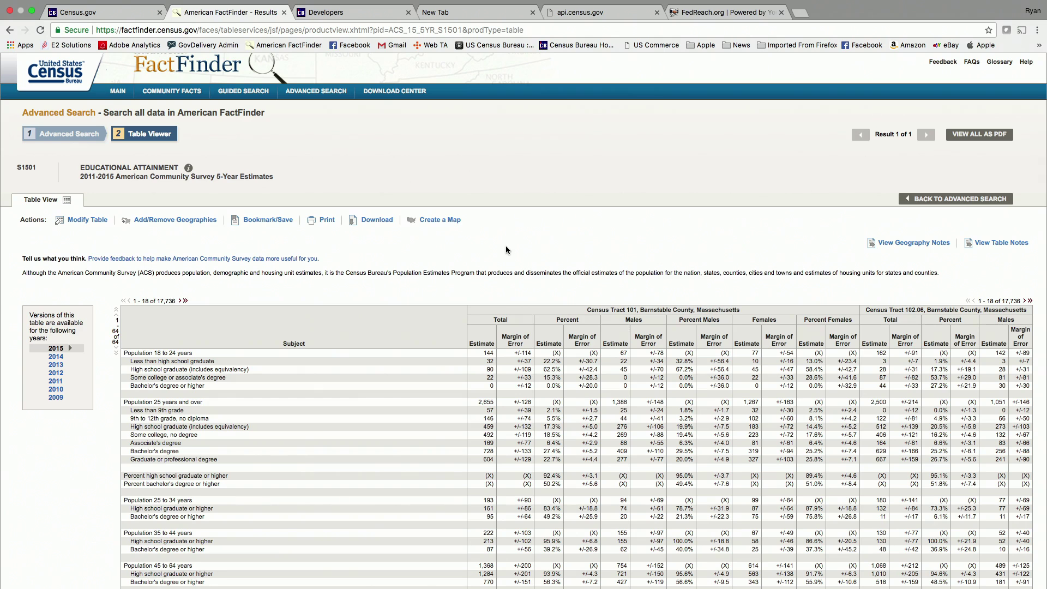
- Create a thematic map of the total estimate for population 18 to 24 years by census tract
{"action": "left_click", "coordinate": [436, 221]}
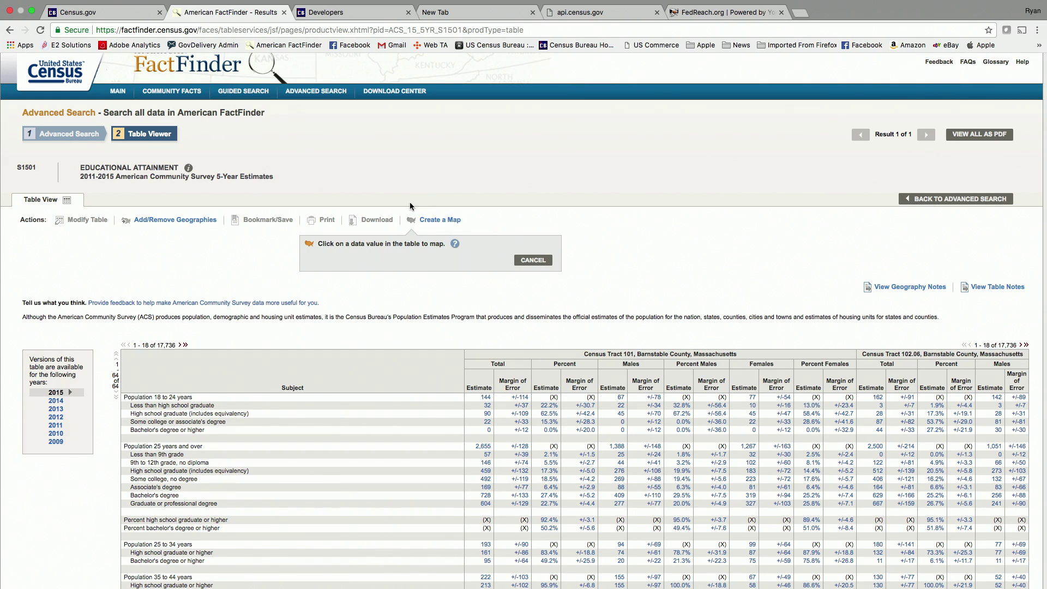
{"action": "scroll", "coordinate": [599, 325], "scroll_direction": "down", "scroll_amount": 3}
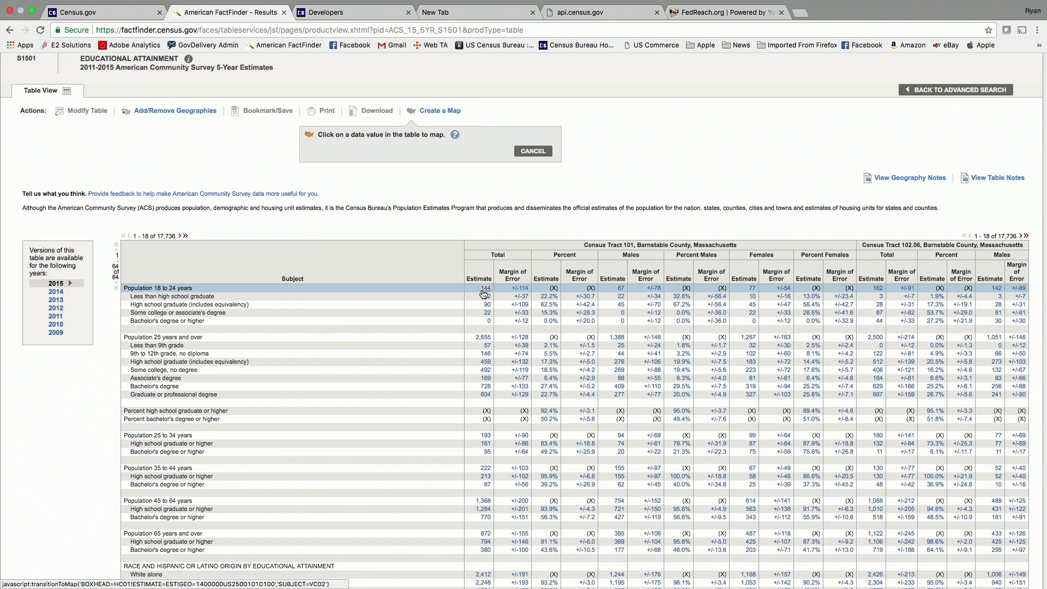
{"action": "left_click", "coordinate": [483, 291]}
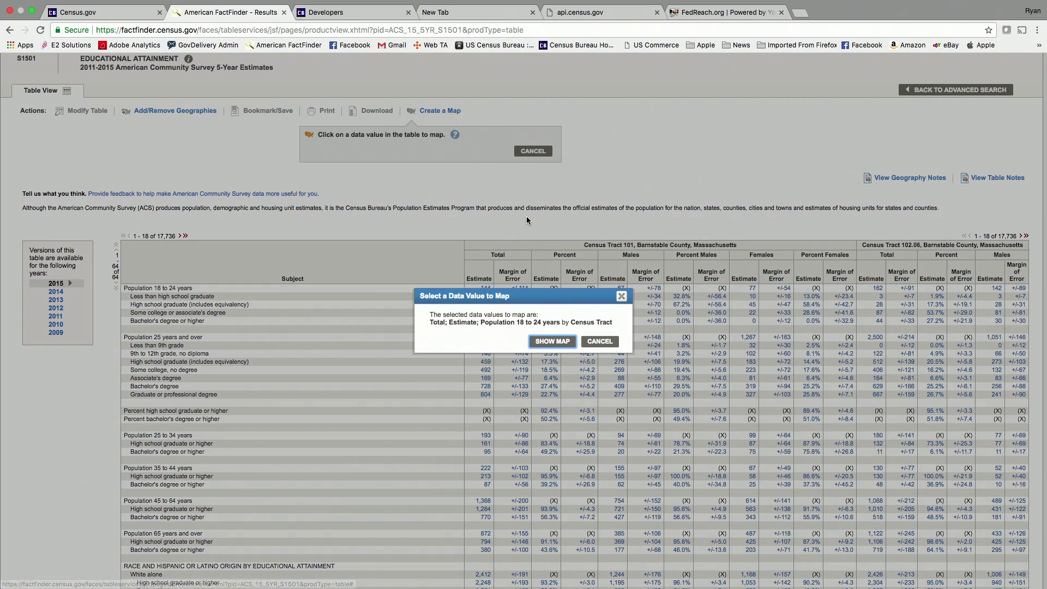
{"action": "left_click", "coordinate": [552, 340]}
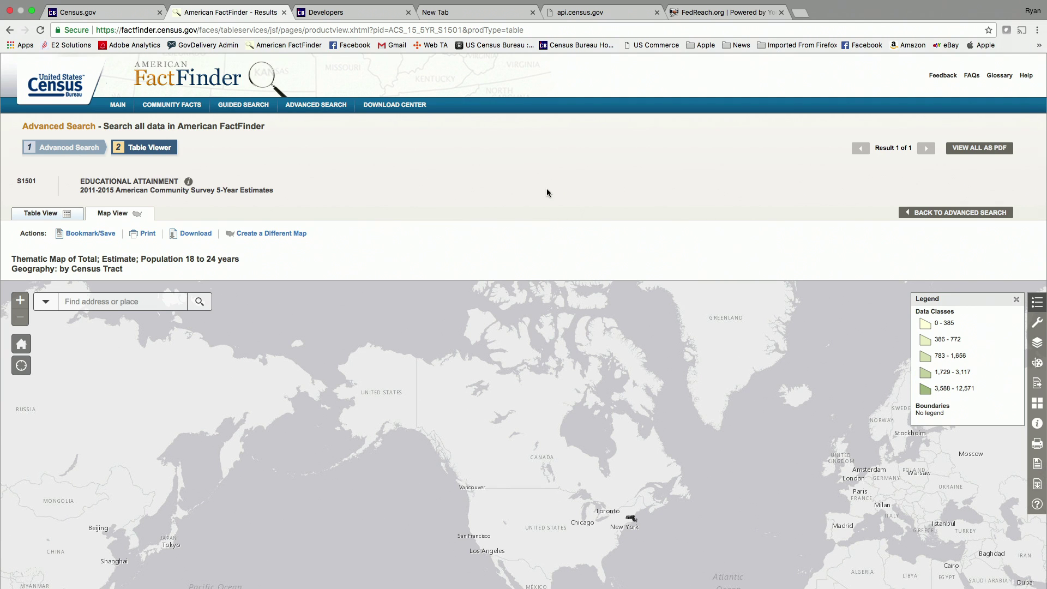
{"action": "left_click_drag", "start_coordinate": [611, 509], "coordinate": [464, 420]}
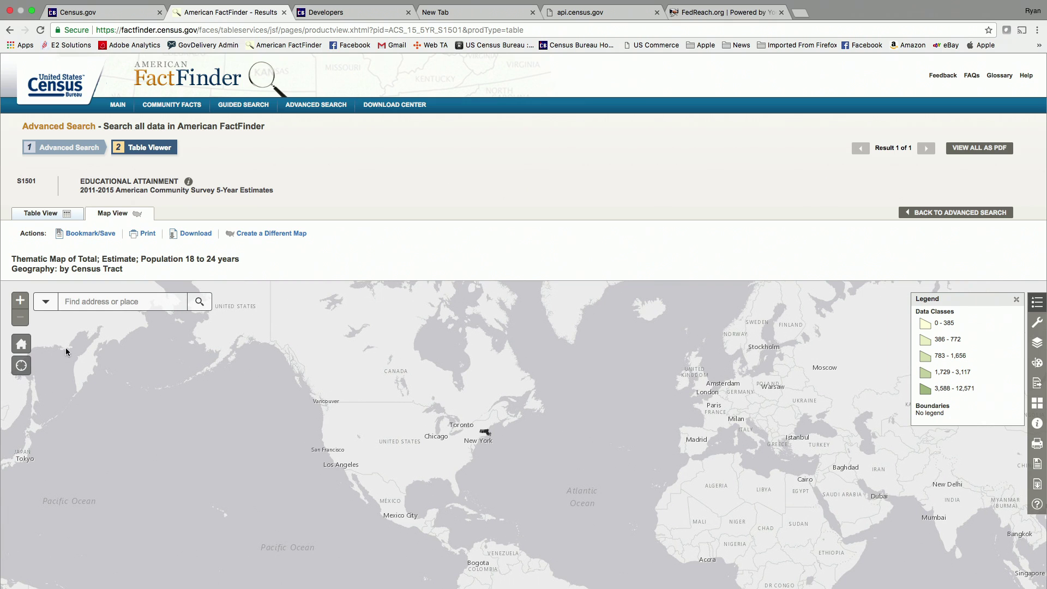
{"action": "left_click", "coordinate": [20, 303]}
{"action": "left_click", "coordinate": [20, 301]}
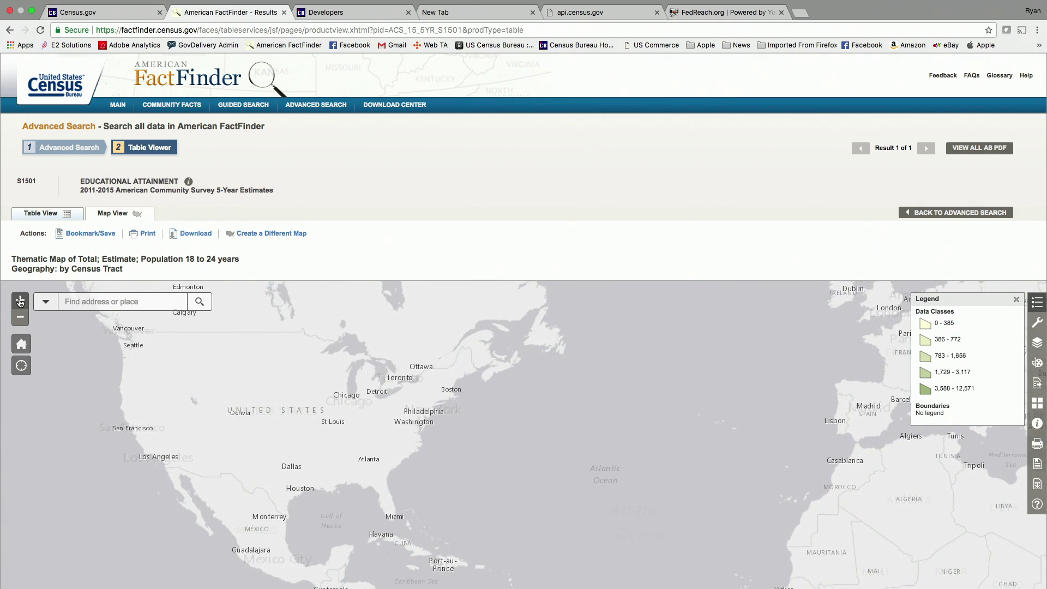
{"action": "left_click_drag", "start_coordinate": [441, 367], "coordinate": [452, 468]}
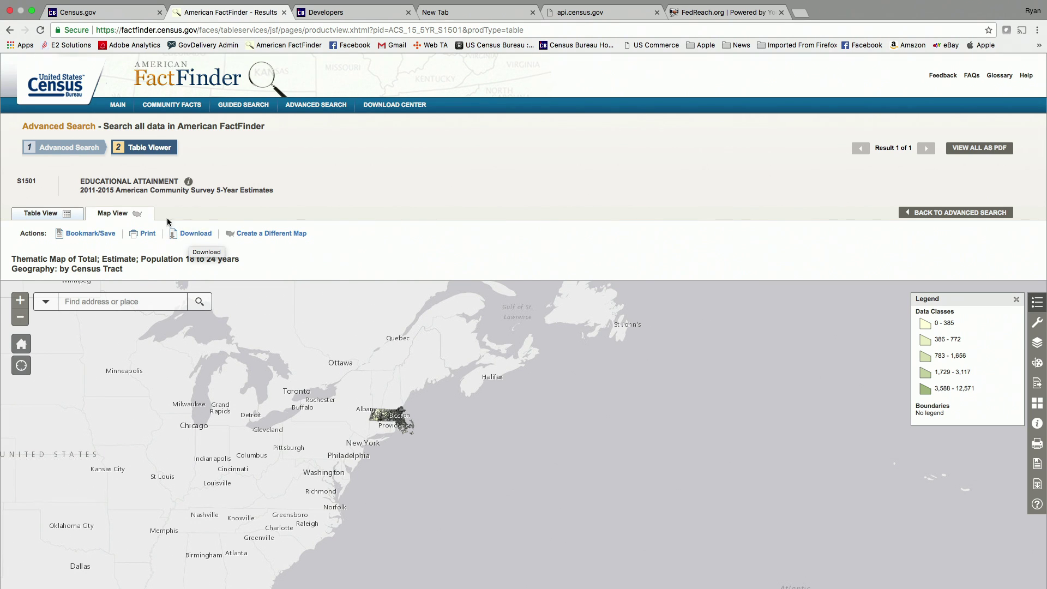
- Check the map's Shapefiles (.zip) download option, cancel the download and return to the table view
{"action": "left_click", "coordinate": [190, 235]}
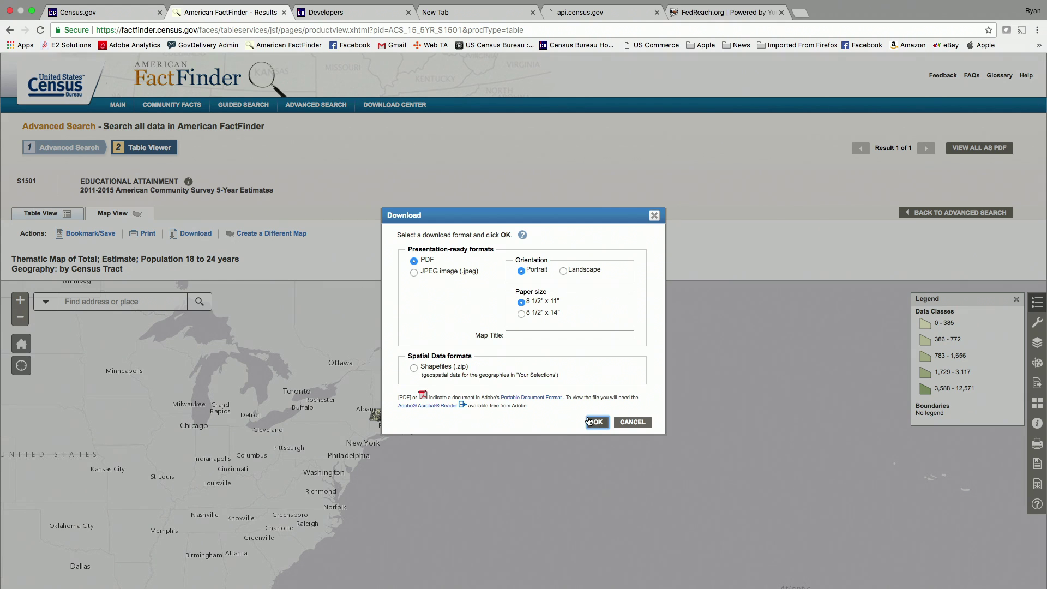
{"action": "left_click", "coordinate": [413, 369]}
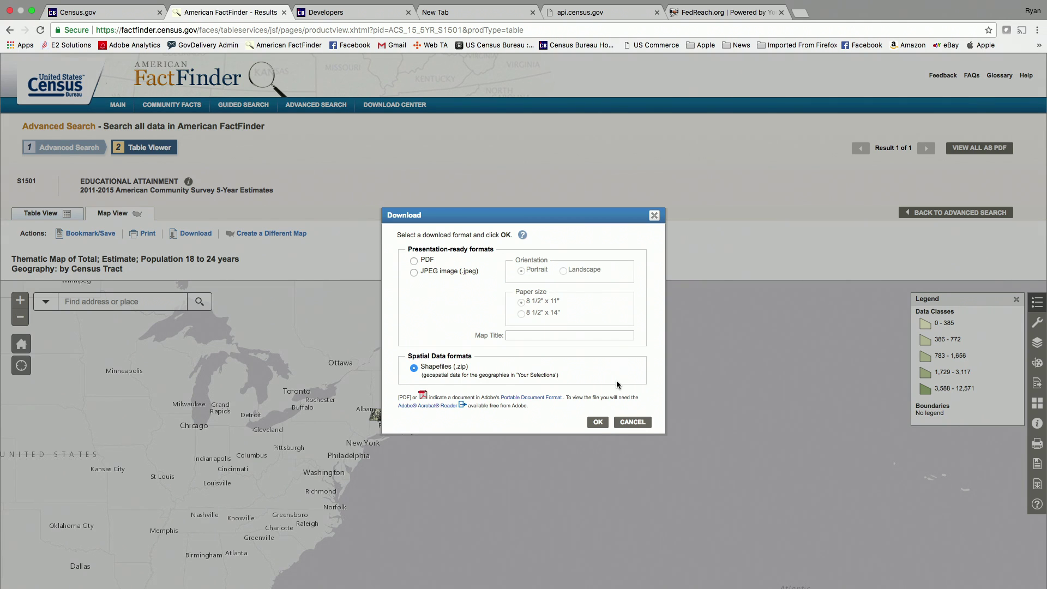
{"action": "left_click", "coordinate": [635, 421]}
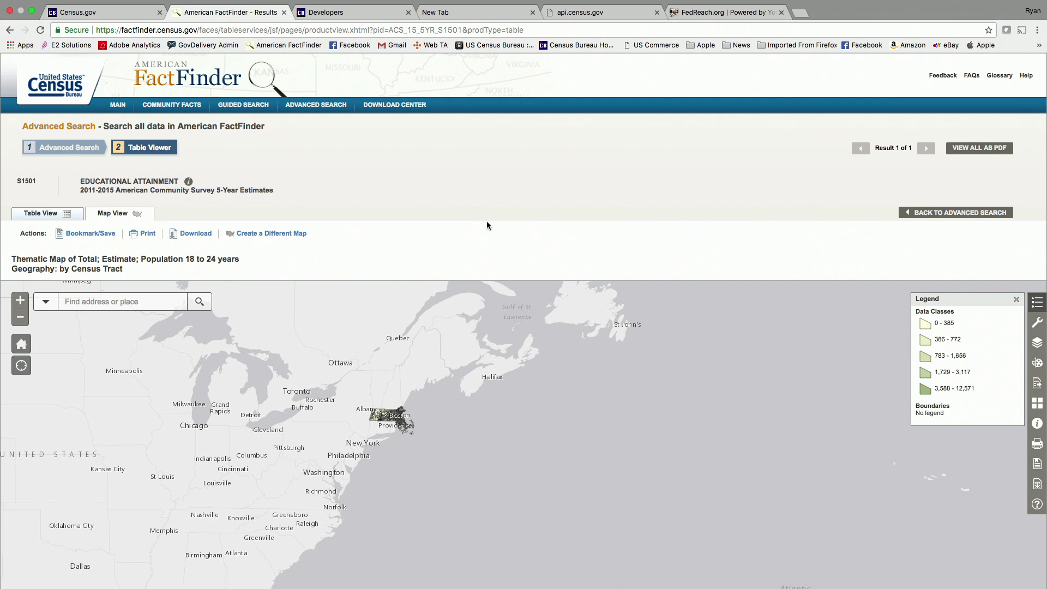
{"action": "left_click", "coordinate": [50, 215]}
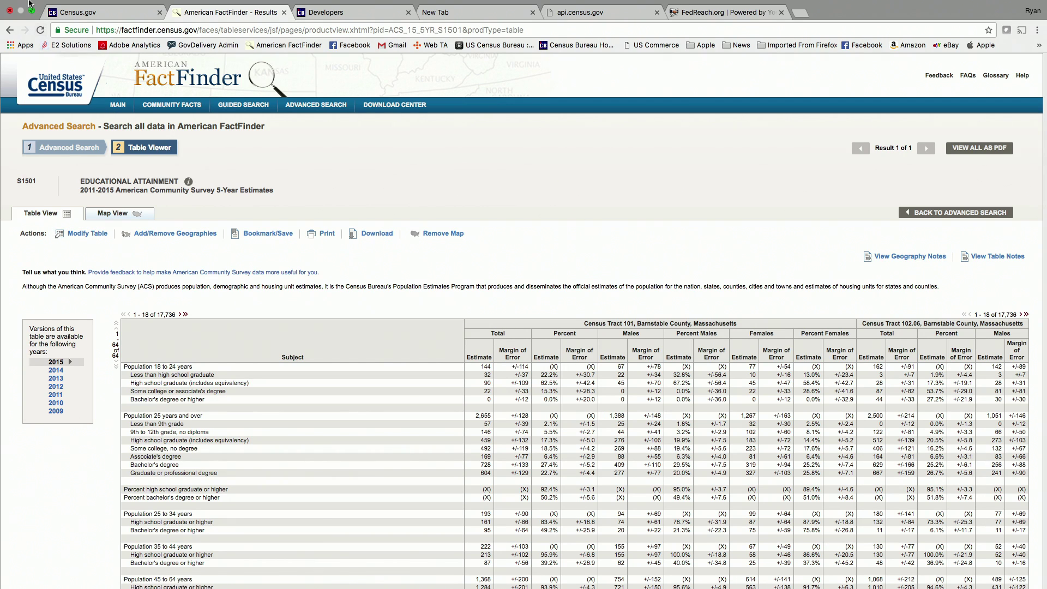
- Leave the browser windows for the TC17 Pres folder, look at ACS_15_5YR_S1501_metadata.csv in Excel and close it
{"action": "mouse_move", "coordinate": [30, 4]}
{"action": "left_click", "coordinate": [31, 27]}
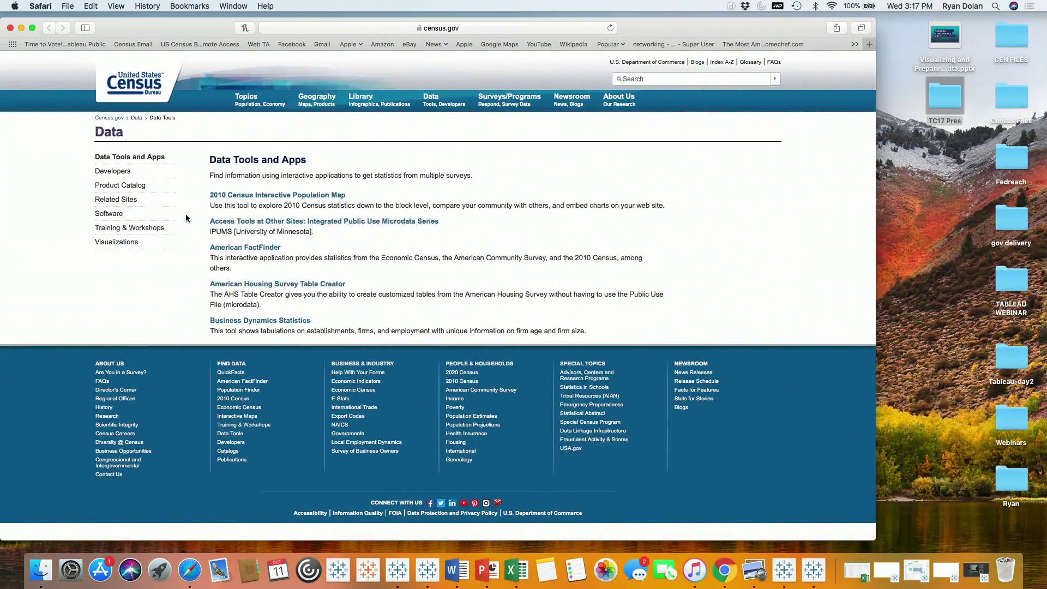
{"action": "left_click", "coordinate": [10, 27]}
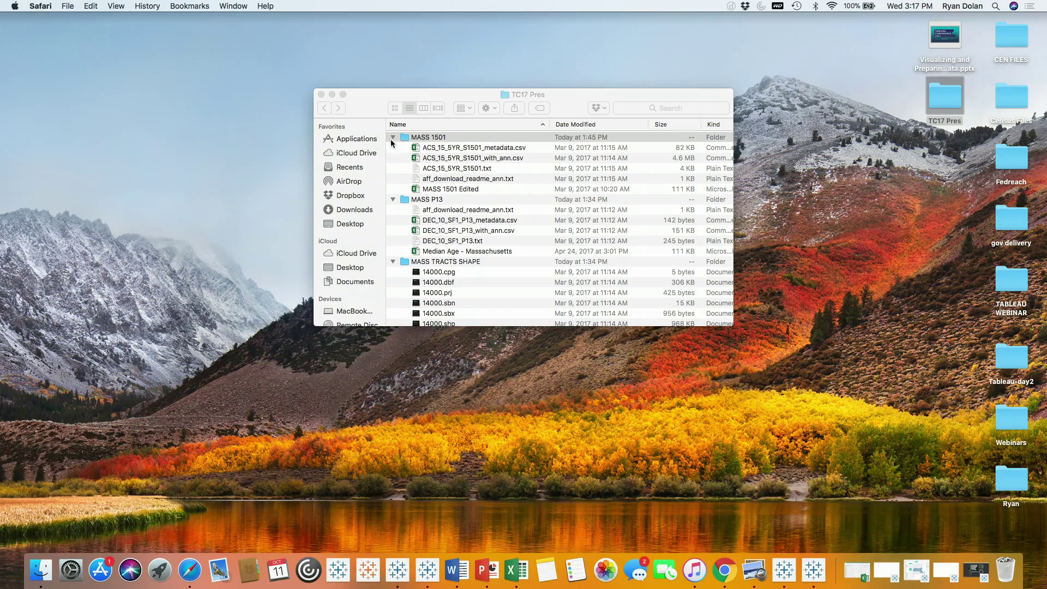
{"action": "left_click", "coordinate": [461, 148]}
{"action": "double_click", "coordinate": [461, 149]}
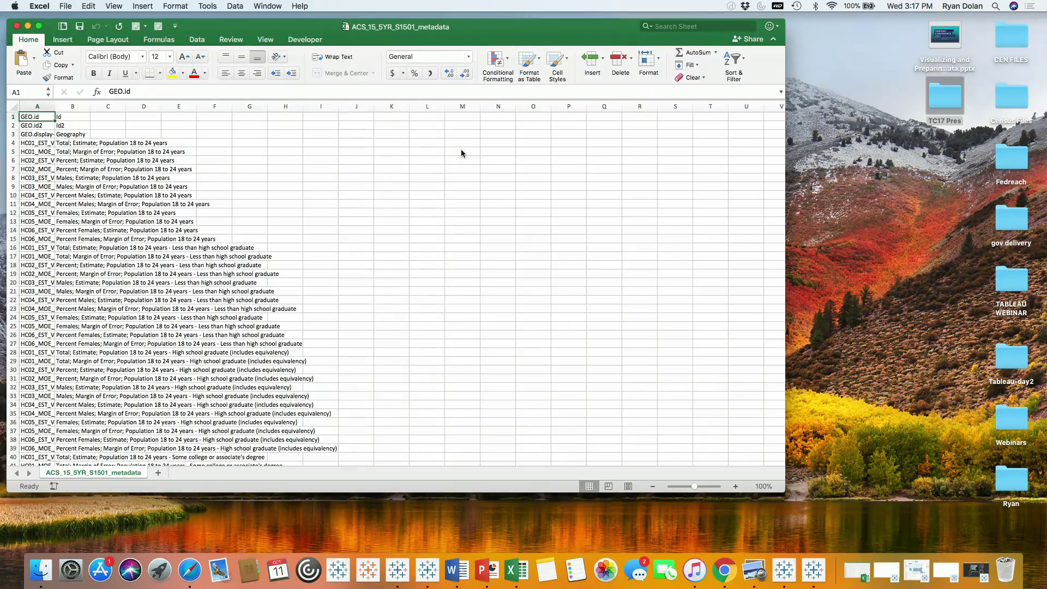
{"action": "left_click", "coordinate": [17, 25]}
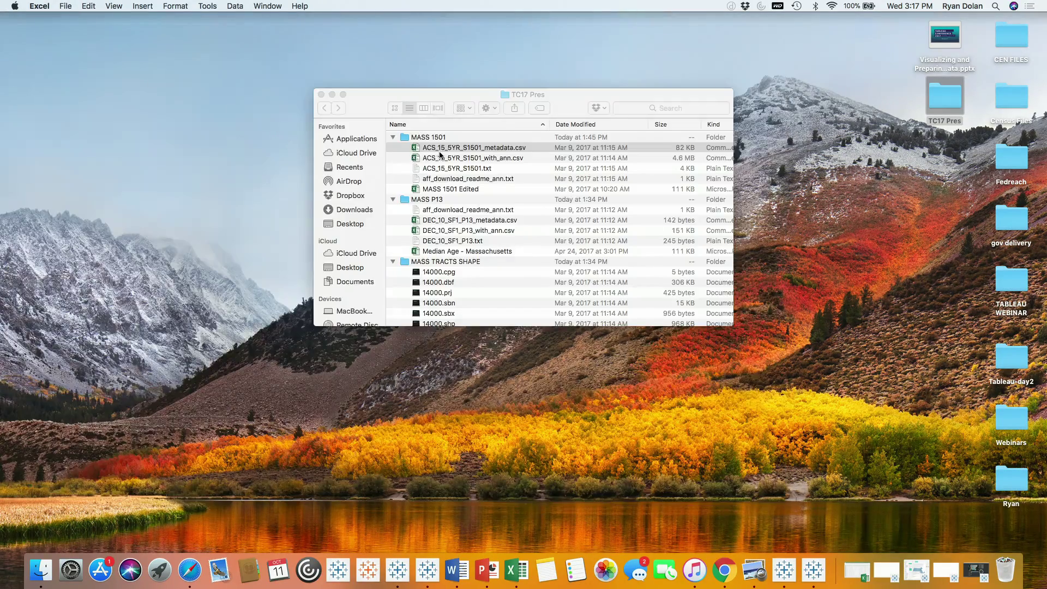
- Open ACS_15_5YR_S1501_with_ann.csv from the MASS 1501 folder and delete its first row of coded column headers
{"action": "left_click", "coordinate": [450, 168]}
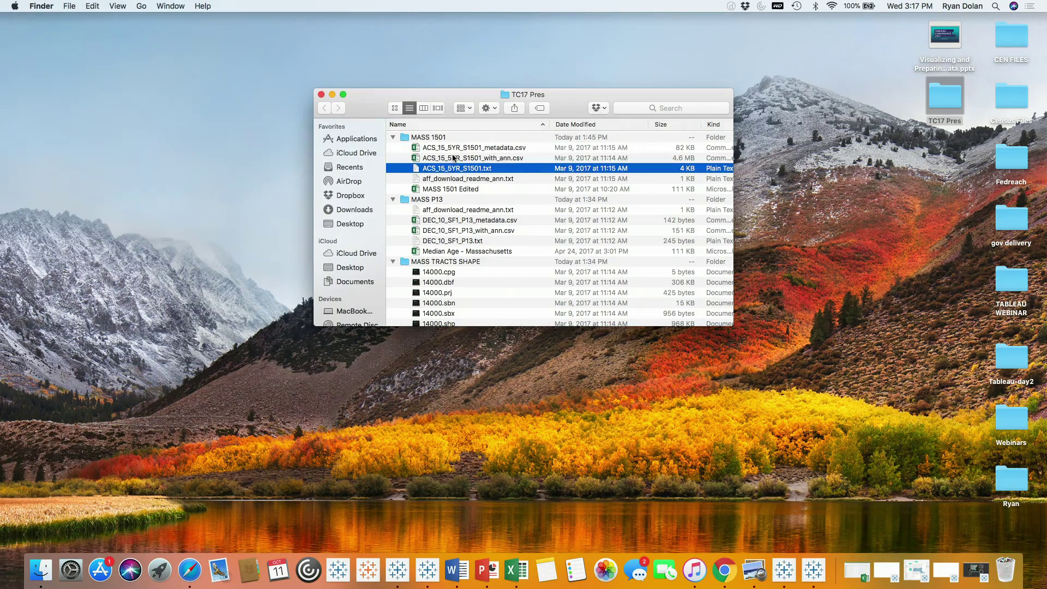
{"action": "double_click", "coordinate": [452, 158]}
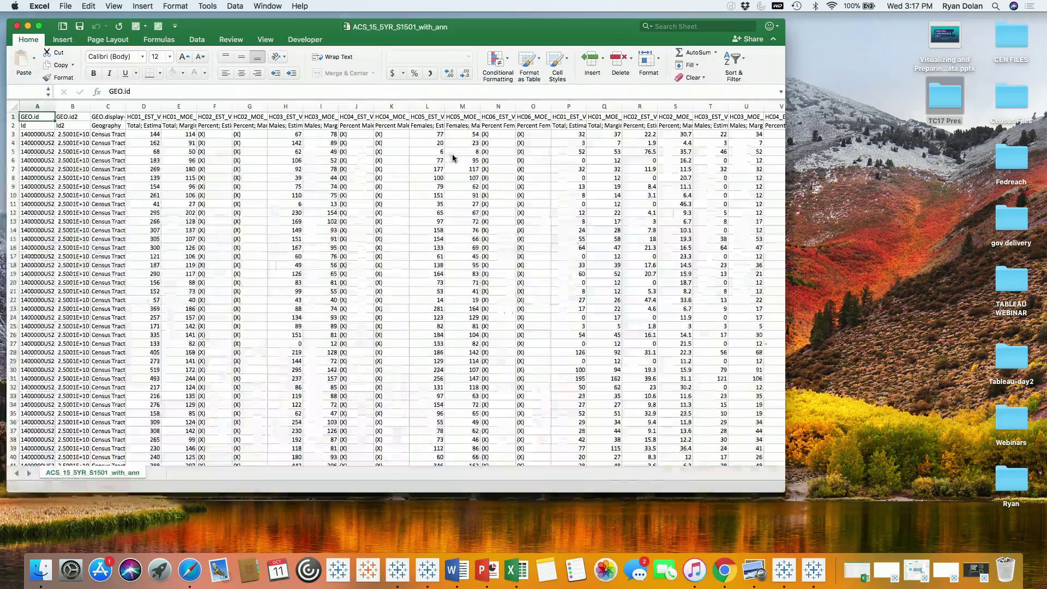
{"action": "left_click", "coordinate": [455, 156]}
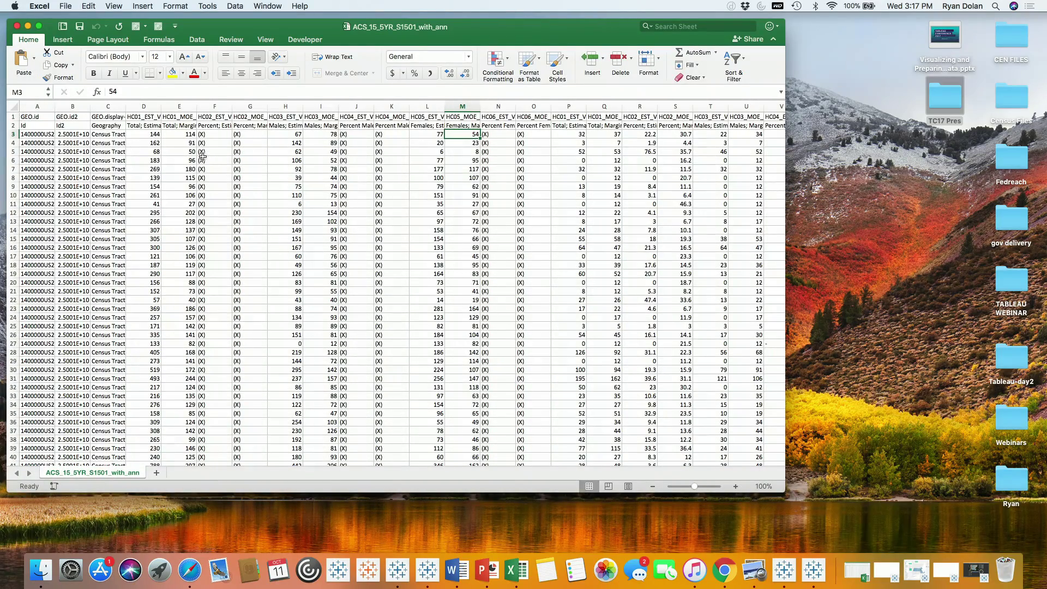
{"action": "left_click_drag", "start_coordinate": [13, 119], "coordinate": [13, 119]}
{"action": "left_click", "coordinate": [13, 118]}
{"action": "right_click", "coordinate": [14, 120]}
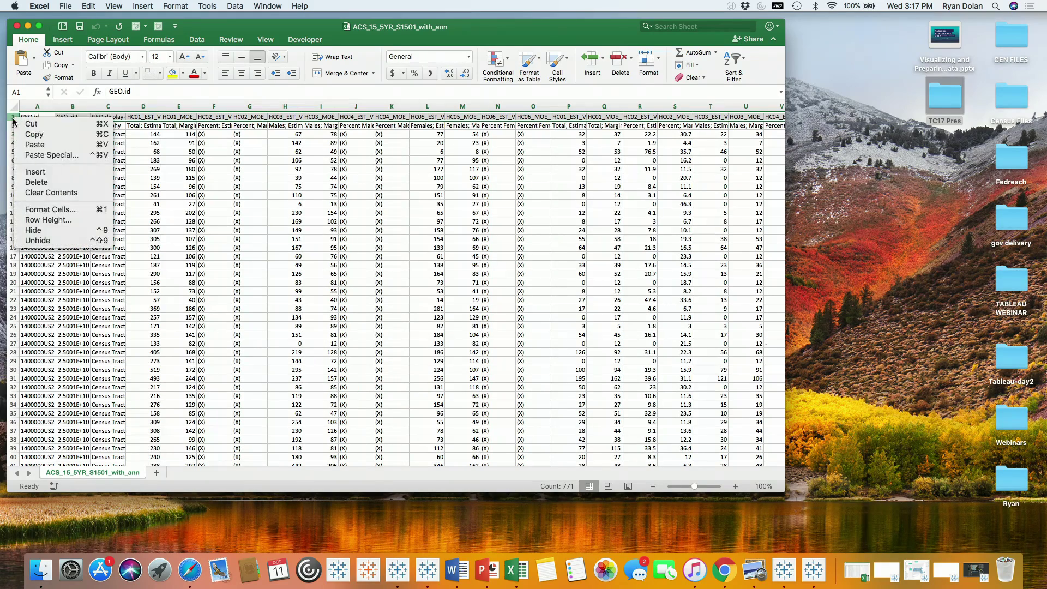
{"action": "left_click", "coordinate": [58, 182]}
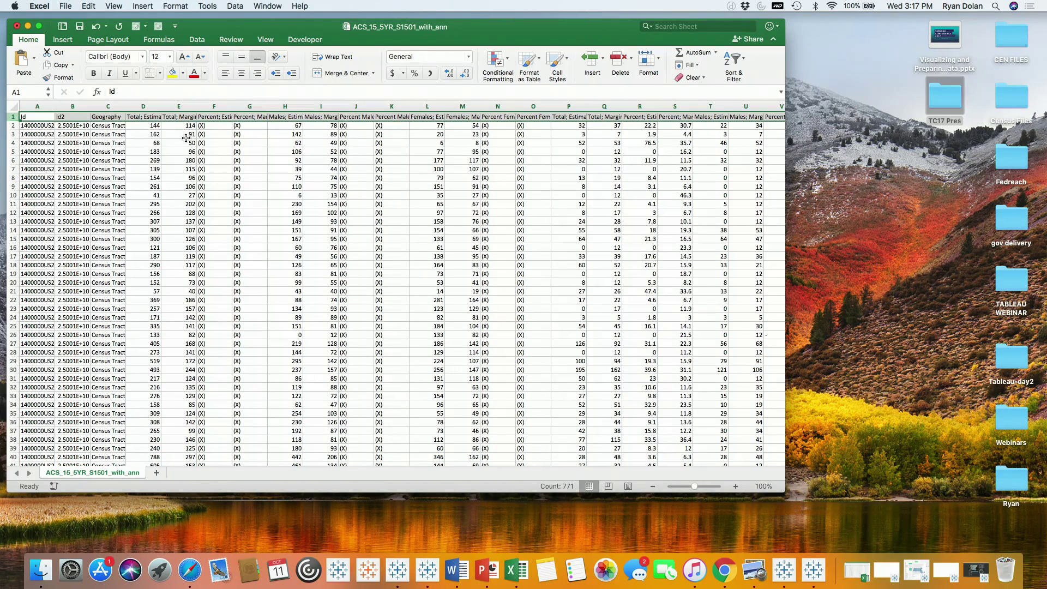
{"action": "left_click", "coordinate": [191, 204]}
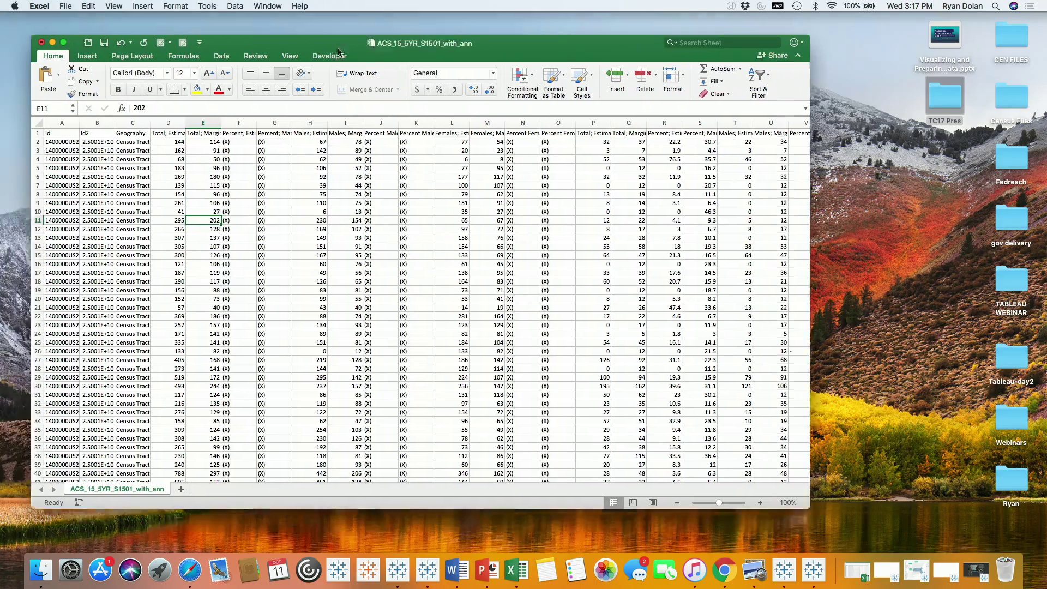
- Open the MASS 1501 Edited workbook from the TC17 Pres folder and place it beside the raw data workbook
{"action": "left_click_drag", "start_coordinate": [303, 25], "coordinate": [180, 32]}
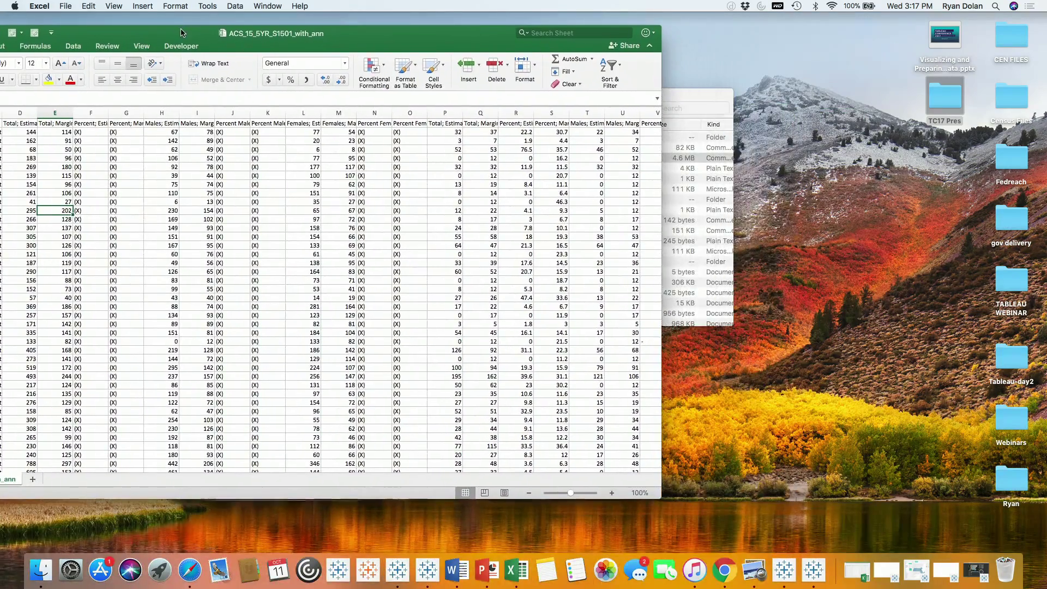
{"action": "left_click", "coordinate": [690, 93]}
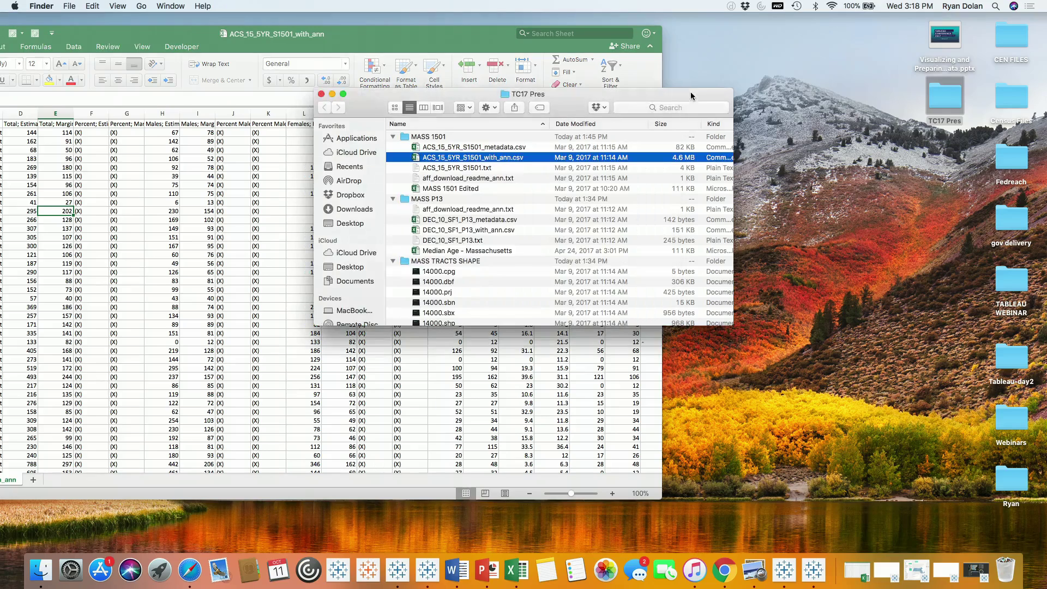
{"action": "left_click_drag", "start_coordinate": [588, 96], "coordinate": [681, 56]}
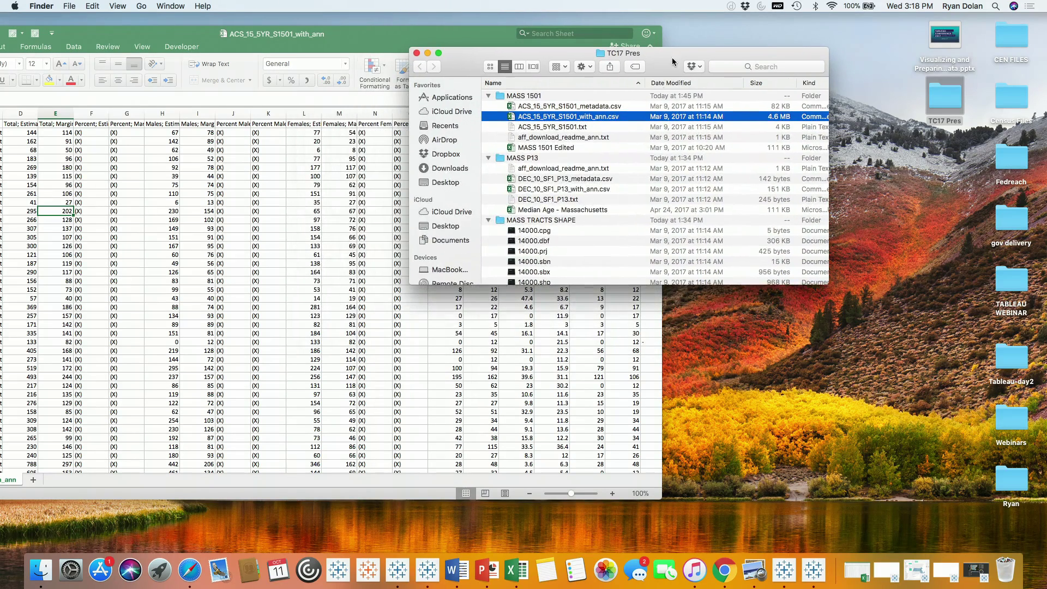
{"action": "left_click", "coordinate": [557, 148]}
{"action": "double_click", "coordinate": [557, 148]}
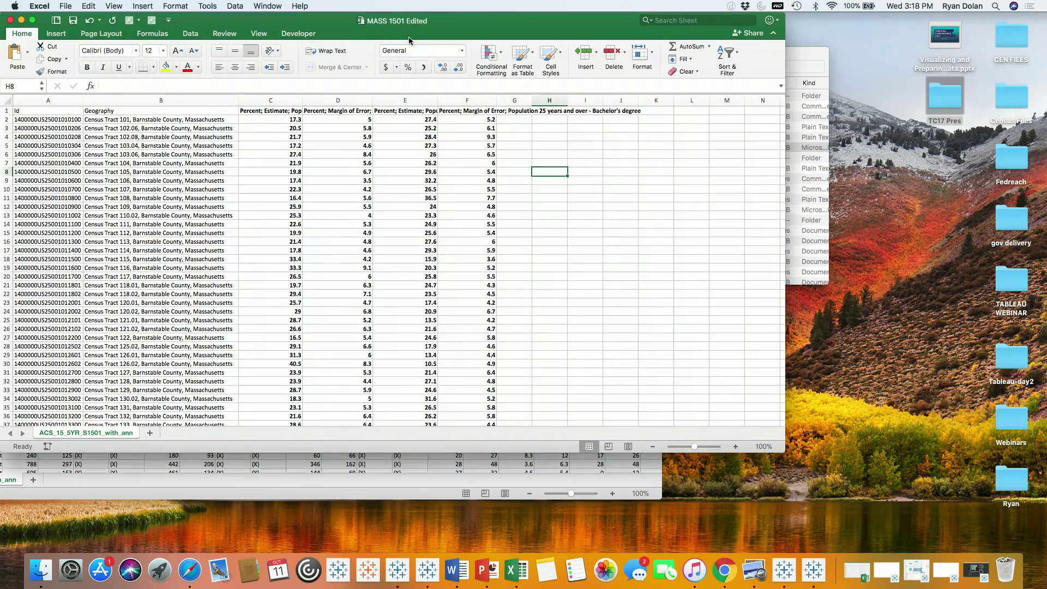
{"action": "left_click_drag", "start_coordinate": [457, 24], "coordinate": [719, 76]}
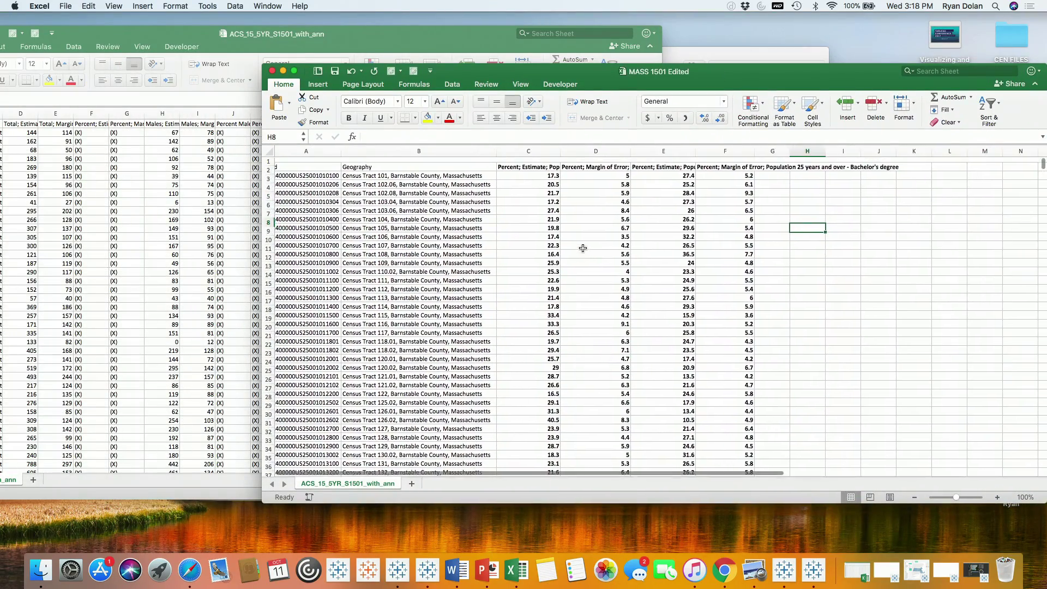
{"action": "scroll", "coordinate": [579, 246], "scroll_direction": "down", "scroll_amount": 1}
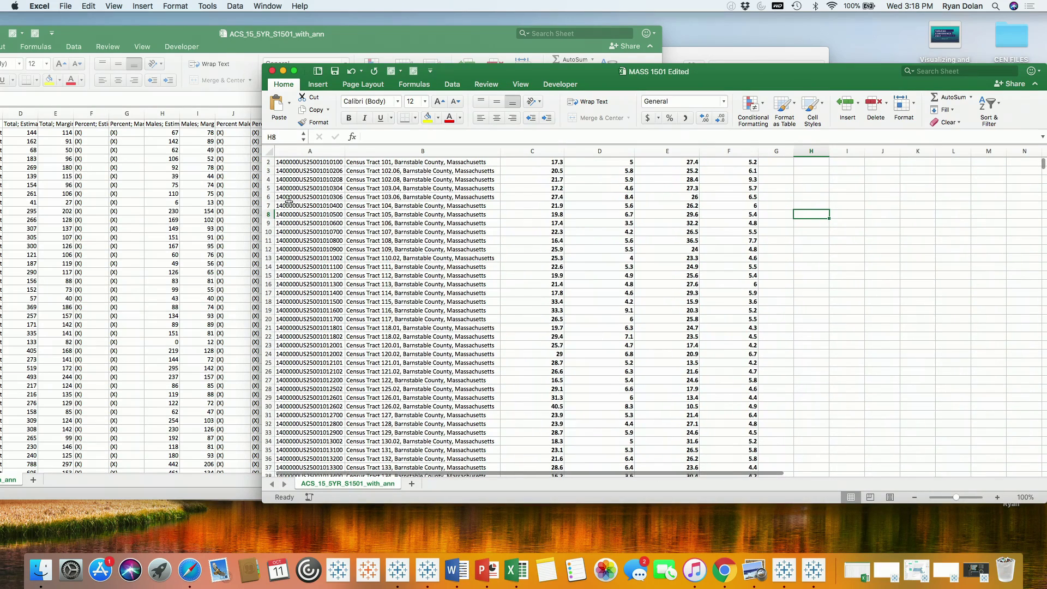
- Compare the columns of the raw ACS_15_5YR_S1501_with_ann data with those kept in the MASS 1501 Edited workbook
{"action": "left_click", "coordinate": [203, 39]}
{"action": "scroll", "coordinate": [416, 212], "scroll_direction": "down", "scroll_amount": 1}
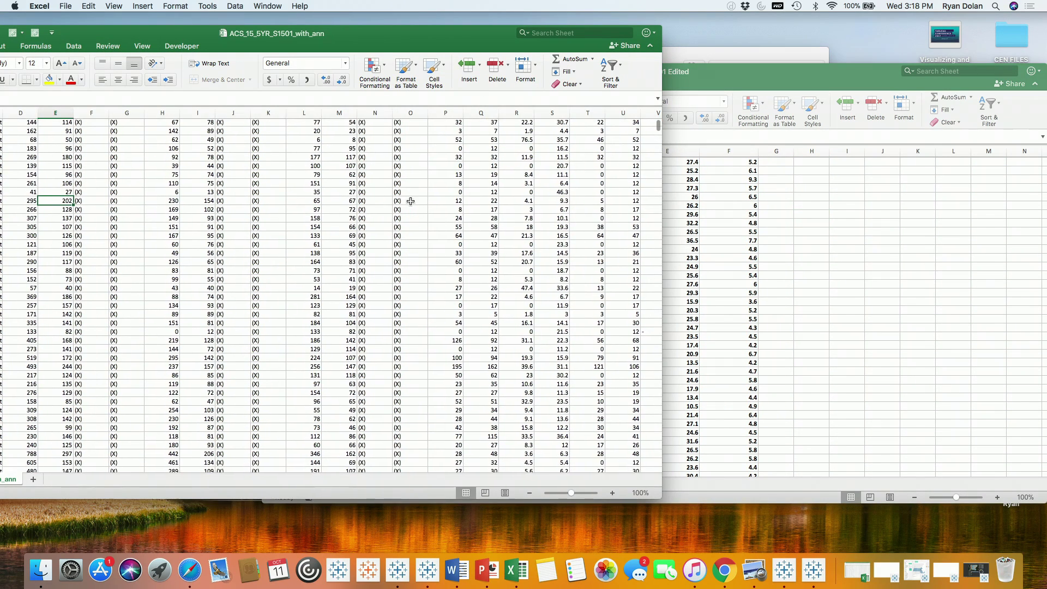
{"action": "scroll", "coordinate": [411, 200], "scroll_direction": "up", "scroll_amount": 1}
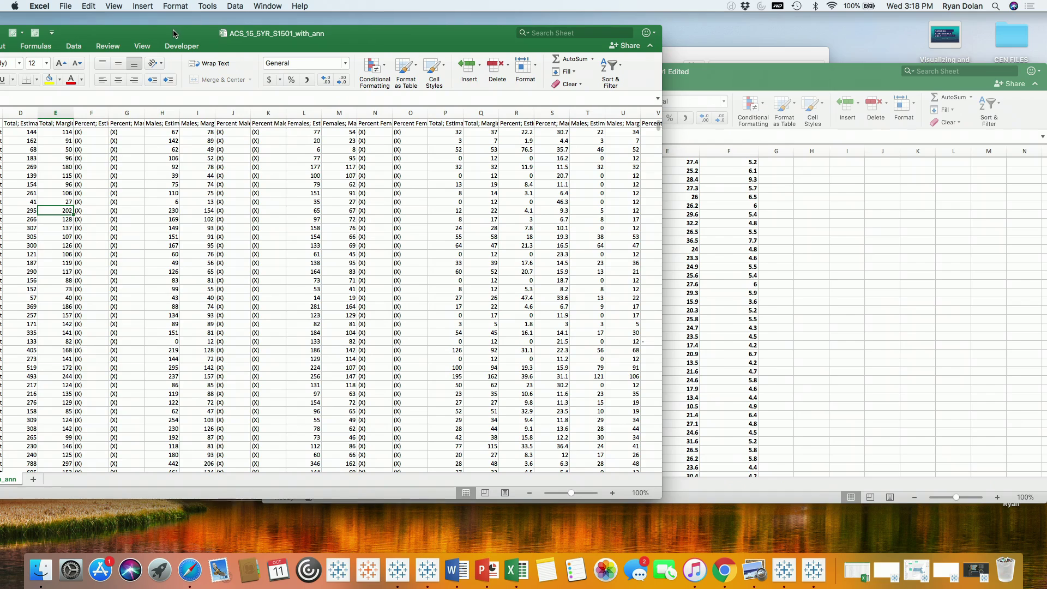
{"action": "left_click_drag", "start_coordinate": [175, 34], "coordinate": [313, 12]}
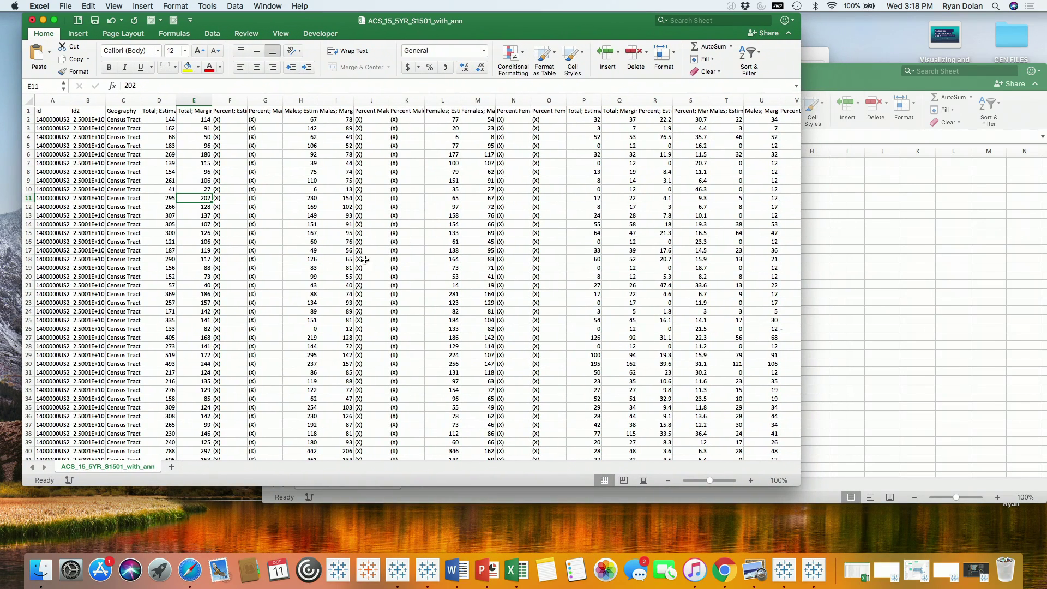
{"action": "scroll", "coordinate": [364, 259], "scroll_direction": "down", "scroll_amount": 1}
{"action": "scroll", "coordinate": [349, 250], "scroll_direction": "up", "scroll_amount": 1}
{"action": "left_click_drag", "start_coordinate": [501, 33], "coordinate": [354, 38]}
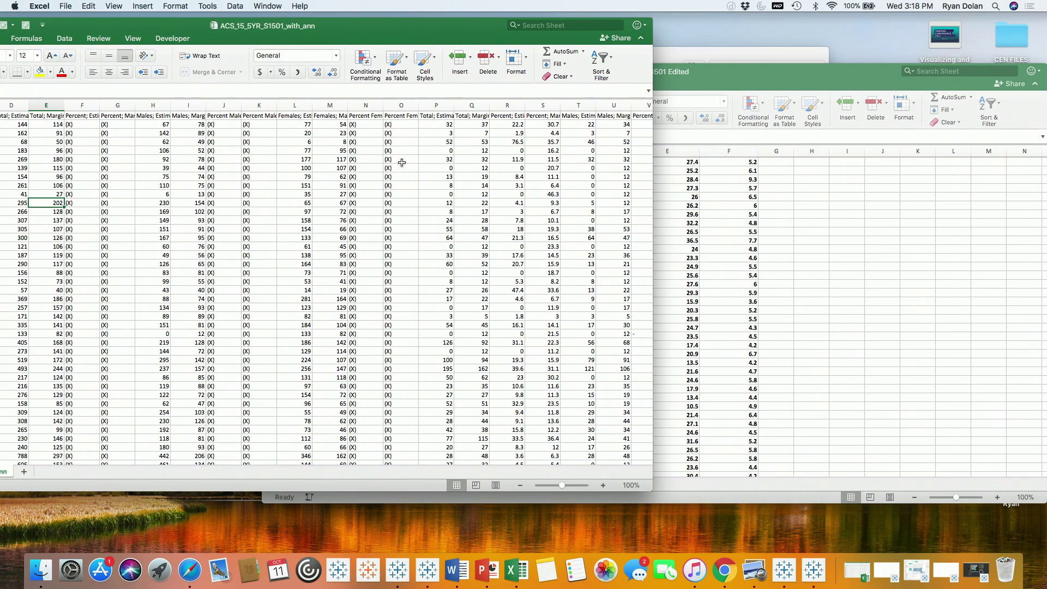
{"action": "scroll", "coordinate": [402, 162], "scroll_direction": "right", "scroll_amount": 3}
{"action": "scroll", "coordinate": [402, 162], "scroll_direction": "right", "scroll_amount": 15}
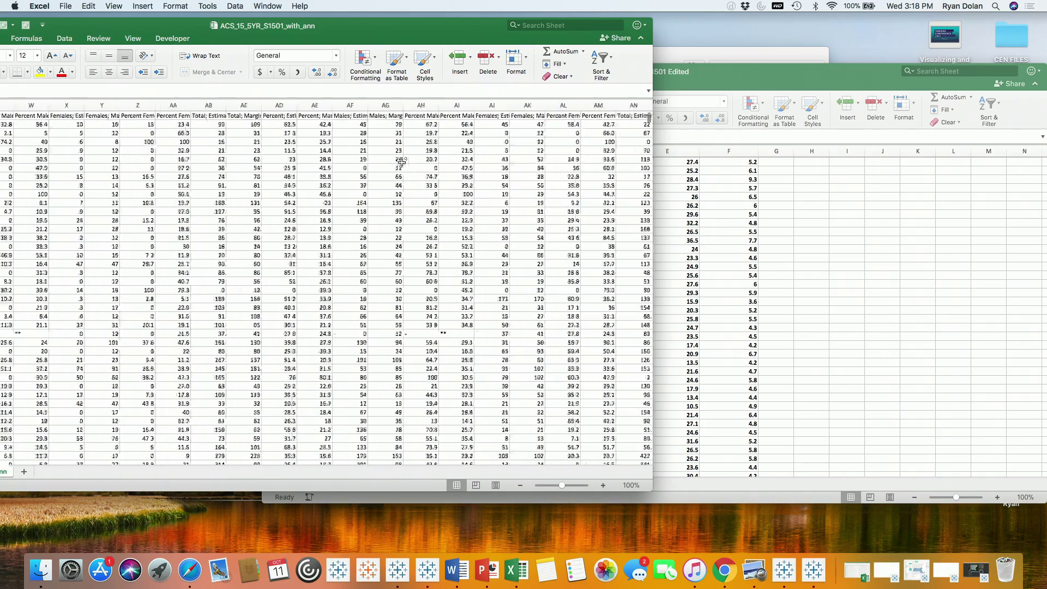
{"action": "left_click", "coordinate": [770, 72]}
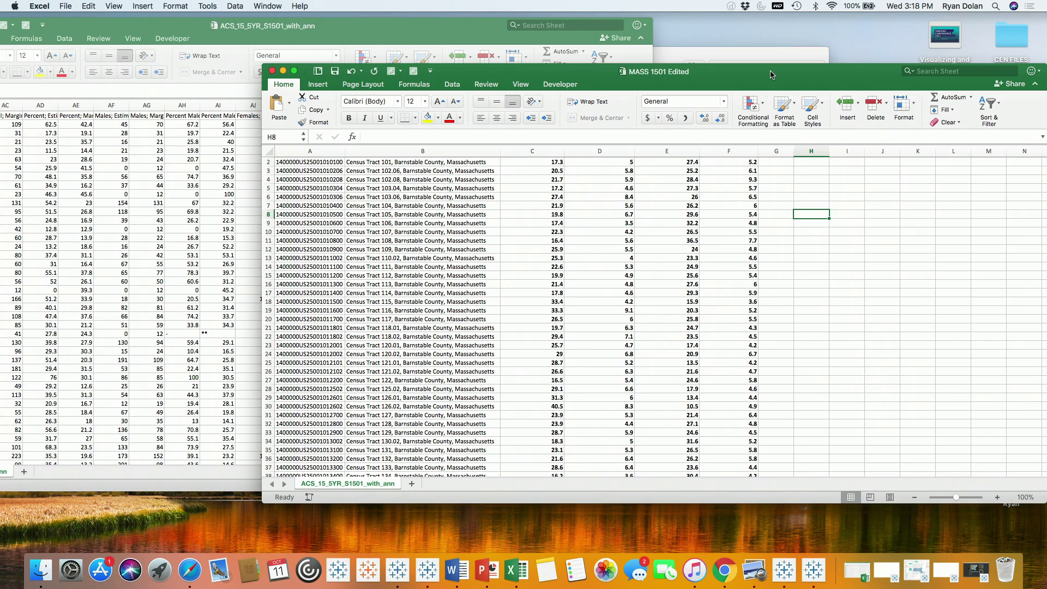
{"action": "scroll", "coordinate": [745, 240], "scroll_direction": "up", "scroll_amount": 1}
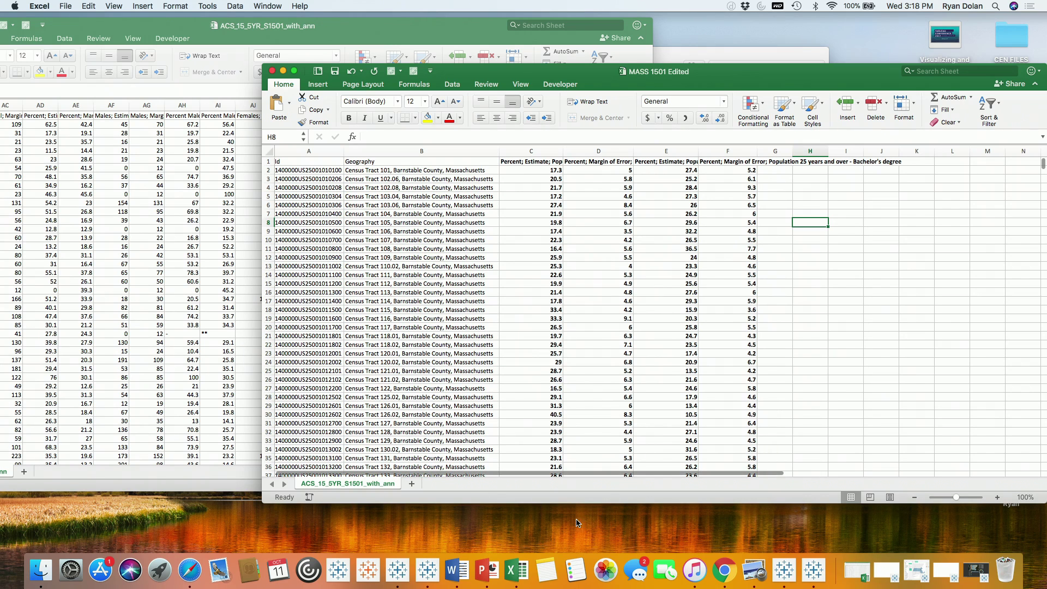
- Switch to the MASS Example1 workbook in Tableau and show its data source with the joined shapefile and Excel tables
{"action": "left_click", "coordinate": [427, 568]}
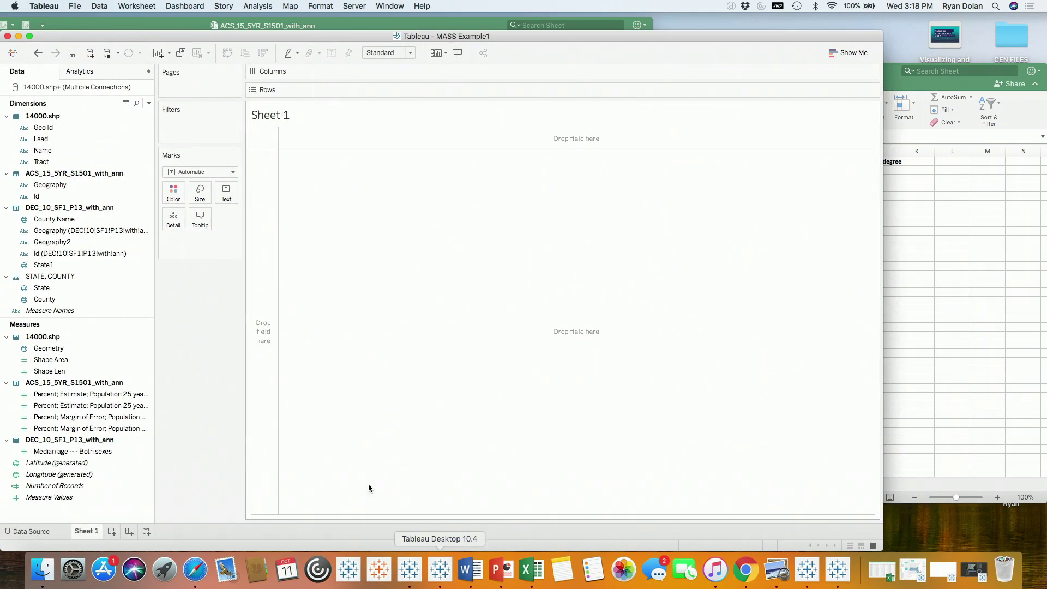
{"action": "left_click", "coordinate": [34, 531]}
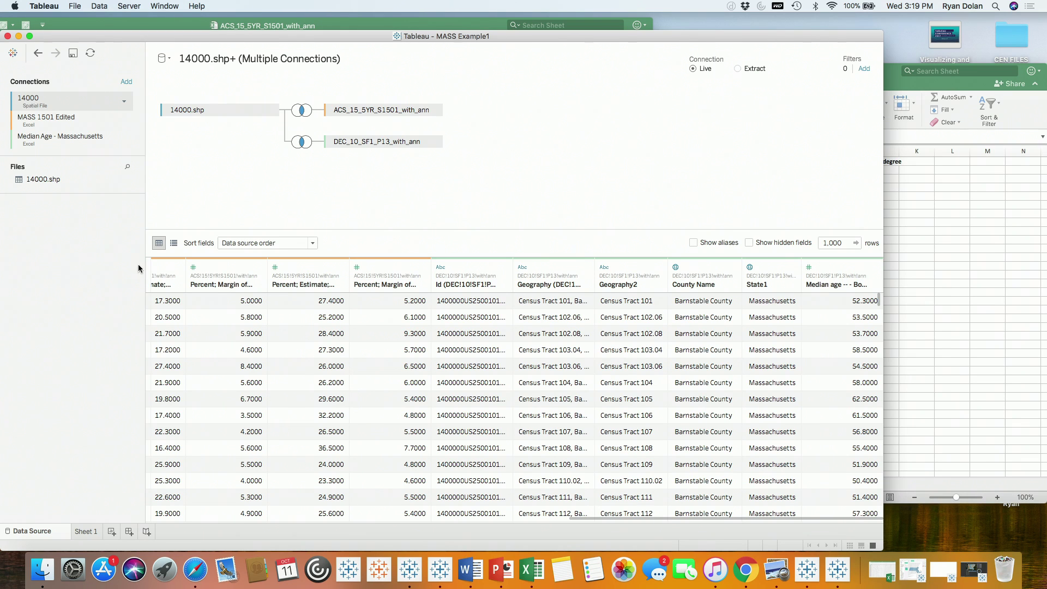
{"action": "right_click", "coordinate": [269, 110]}
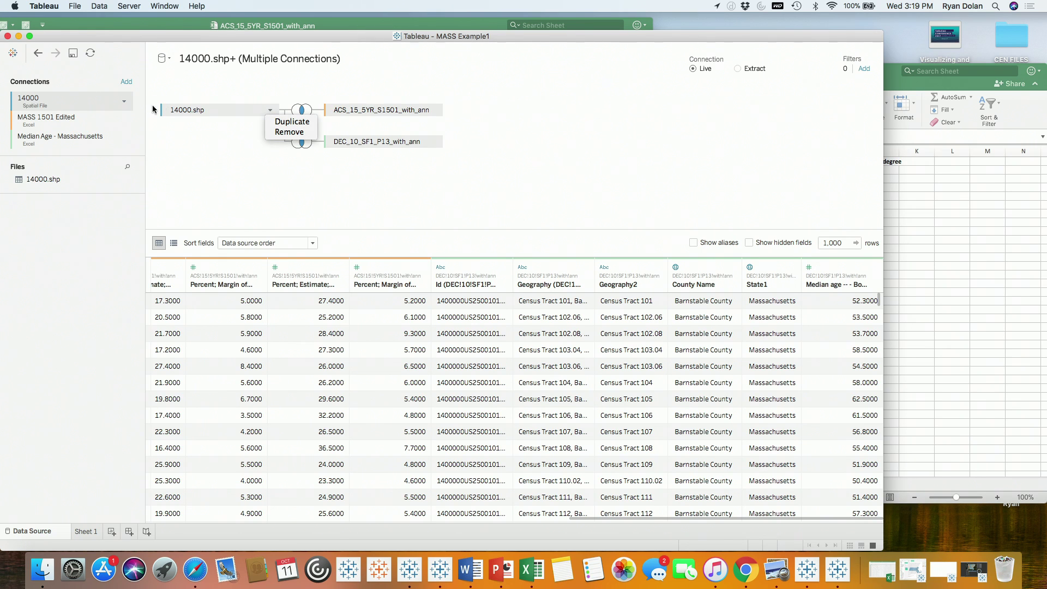
{"action": "left_click", "coordinate": [187, 93]}
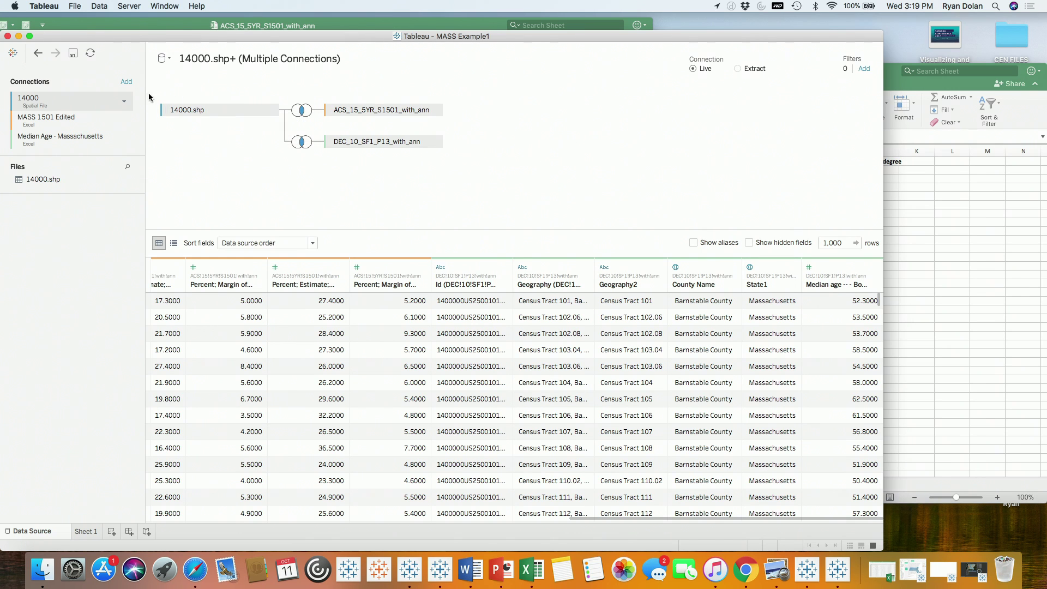
- Check which file the 14000 spatial connection uses through its connection editing, dismissing the Excel alert, and cancel without choosing a file
{"action": "left_click", "coordinate": [123, 103]}
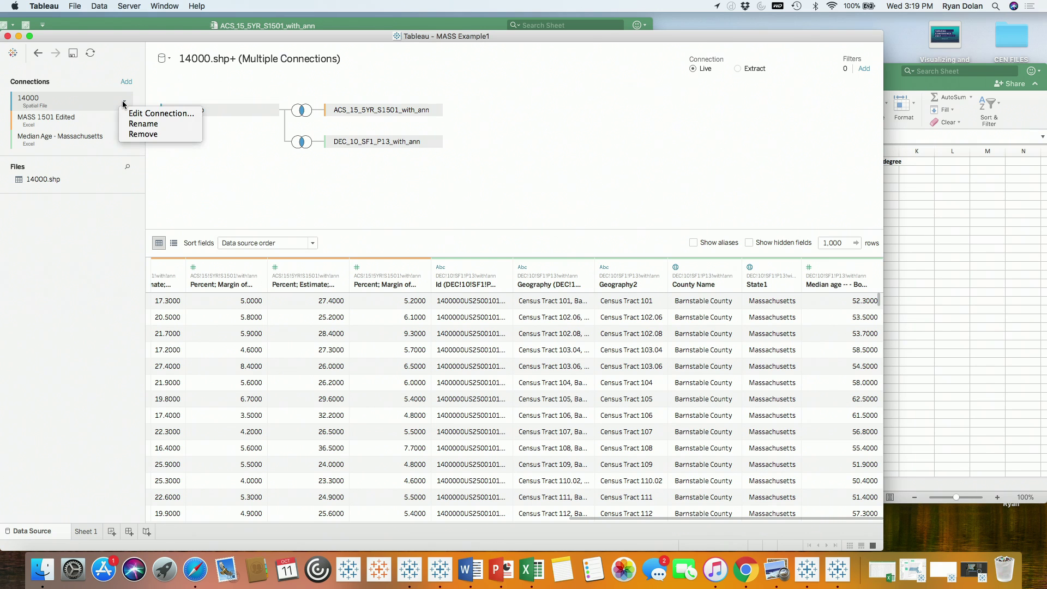
{"action": "left_click", "coordinate": [137, 113]}
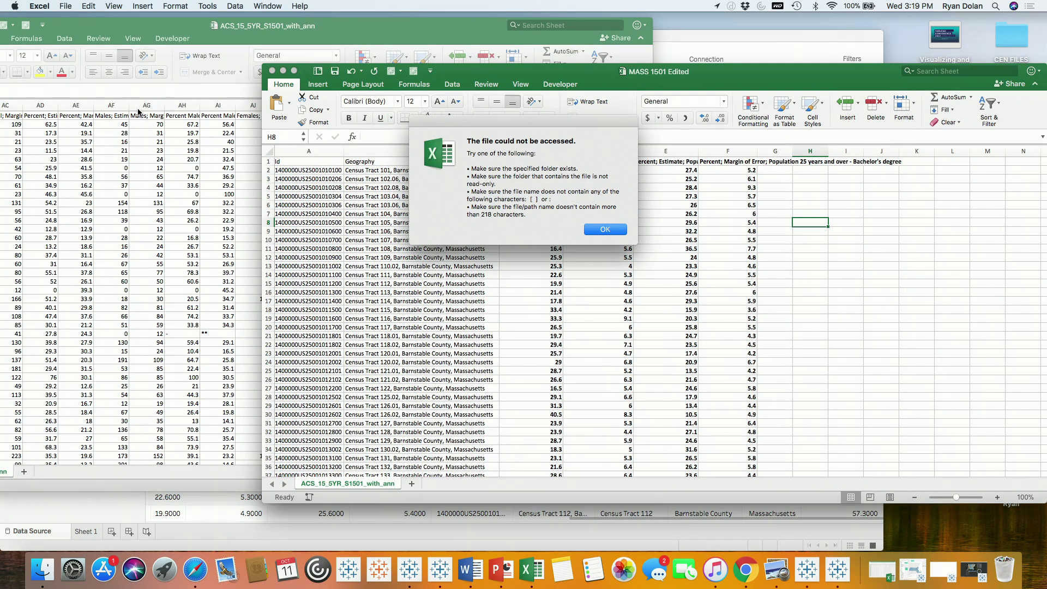
{"action": "left_click", "coordinate": [620, 234]}
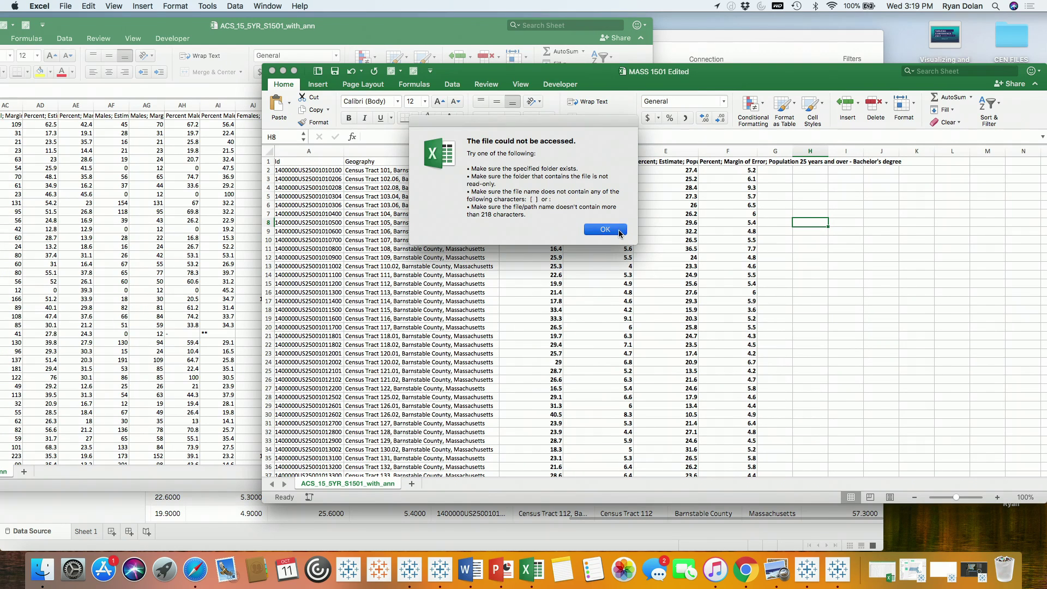
{"action": "left_click", "coordinate": [599, 192]}
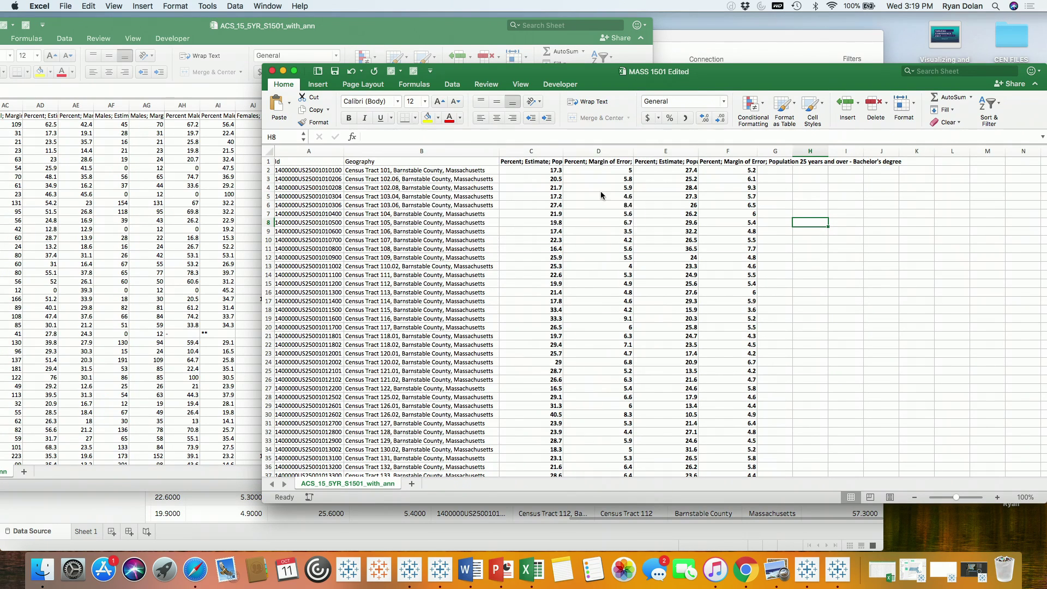
{"action": "left_click", "coordinate": [75, 502]}
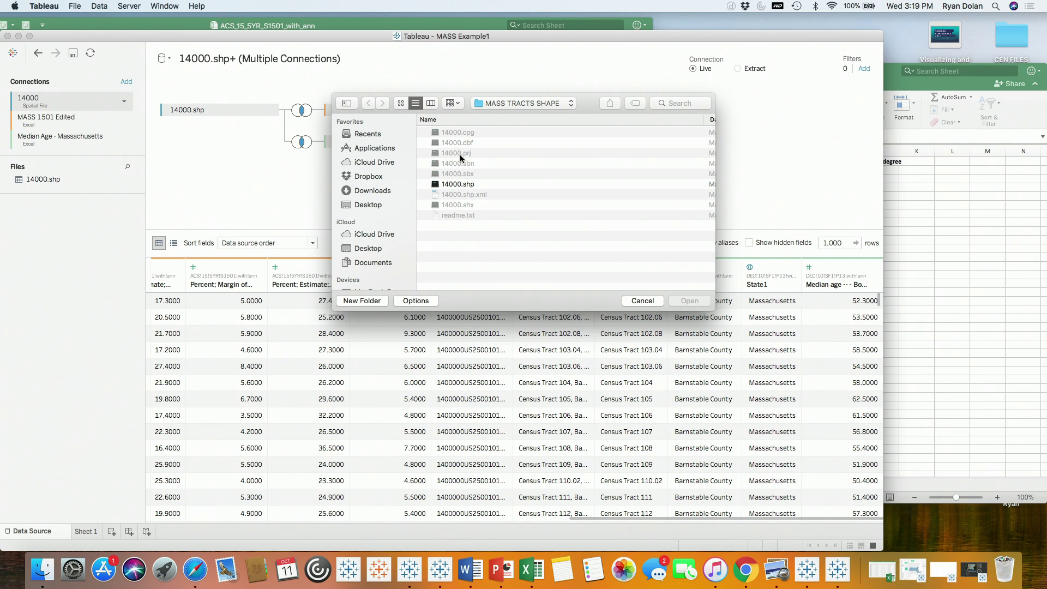
{"action": "left_click", "coordinate": [637, 303]}
- Look over the connection types that can be added, then open the join between 14000.shp and ACS_15_5YR_S1501_with_ann for review
{"action": "left_click", "coordinate": [125, 82]}
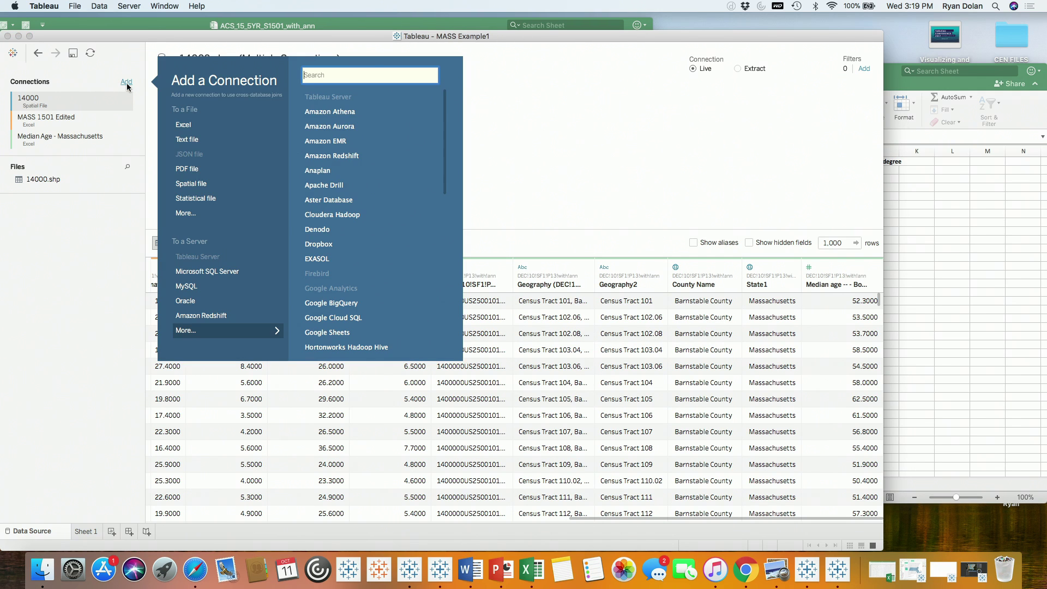
{"action": "left_click", "coordinate": [74, 240]}
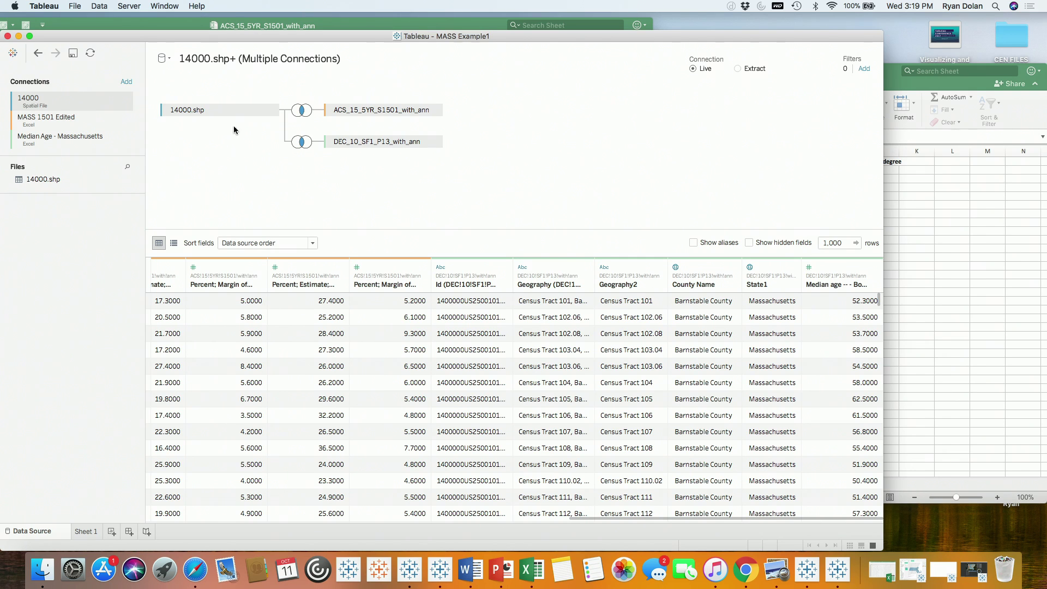
{"action": "left_click", "coordinate": [302, 110]}
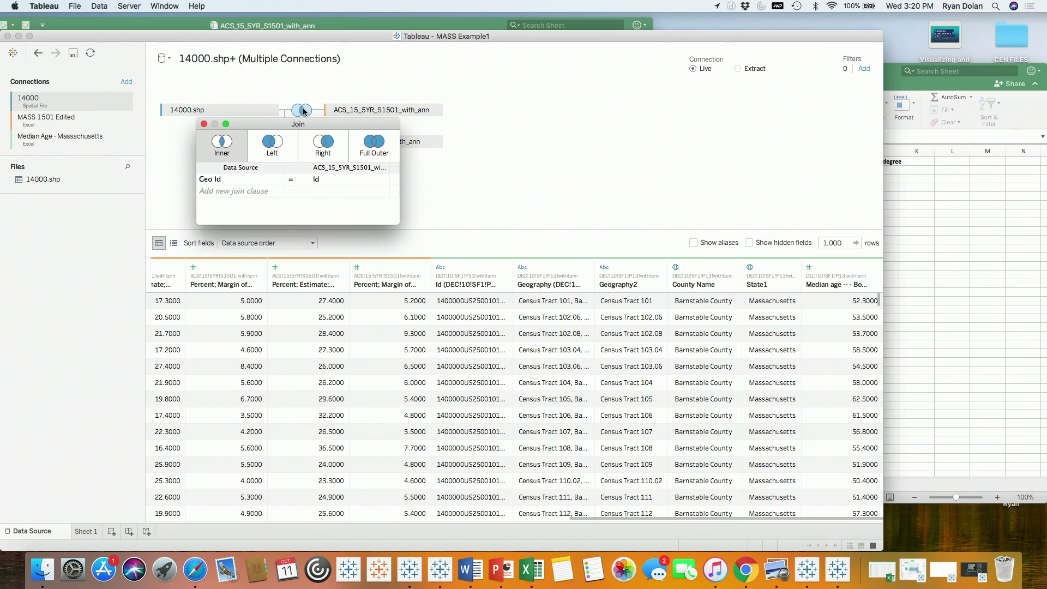
- Close the ACS_15_5YR_S1501_with_ann join and review the join clause between 14000.shp and DEC_10_SF1_P13_with_ann
{"action": "left_click", "coordinate": [533, 165]}
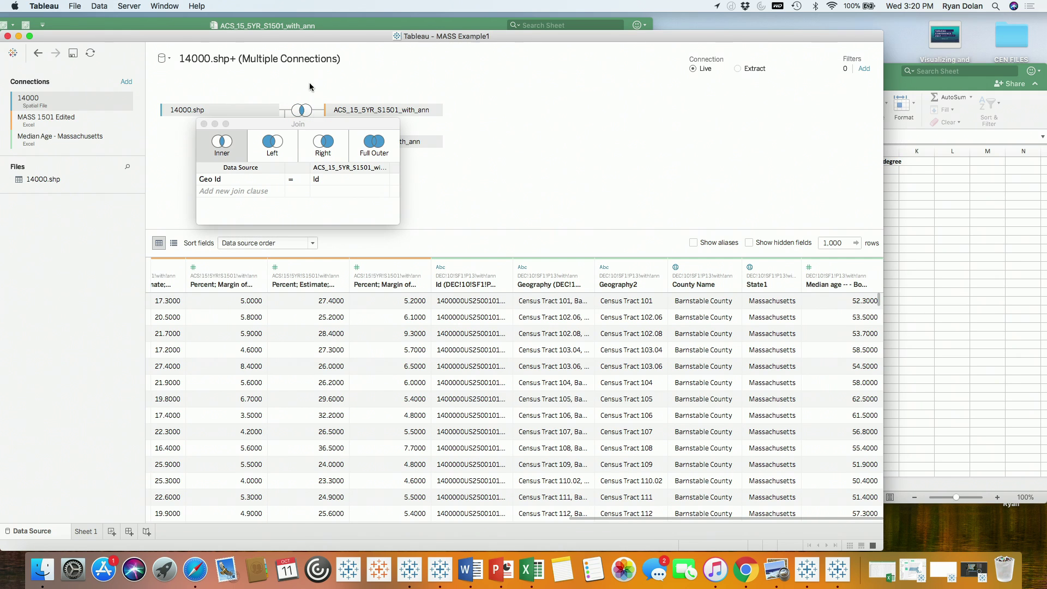
{"action": "left_click", "coordinate": [203, 125]}
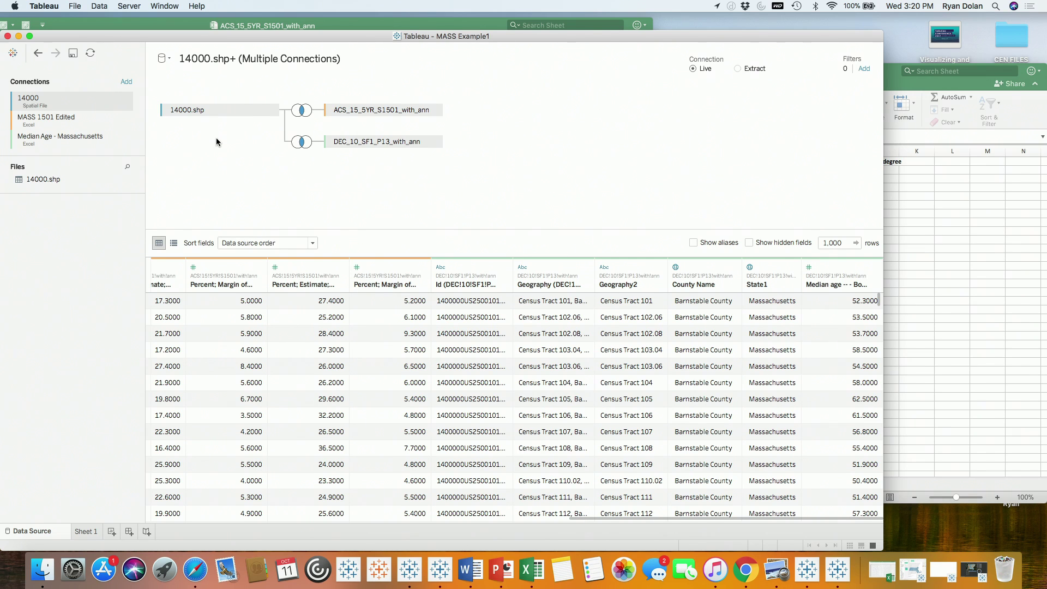
{"action": "left_click", "coordinate": [302, 143]}
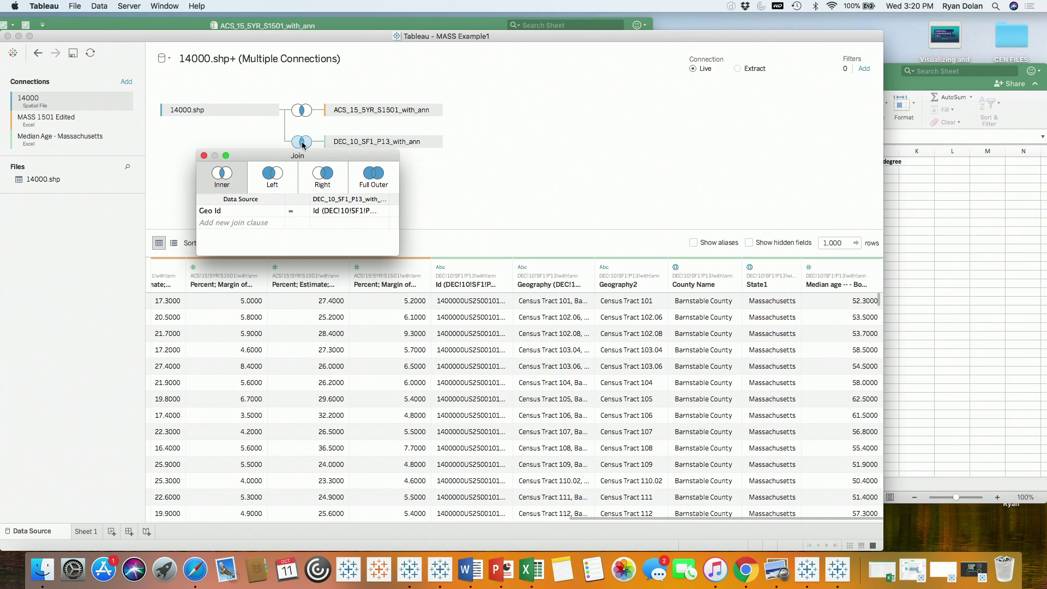
{"action": "left_click", "coordinate": [541, 165]}
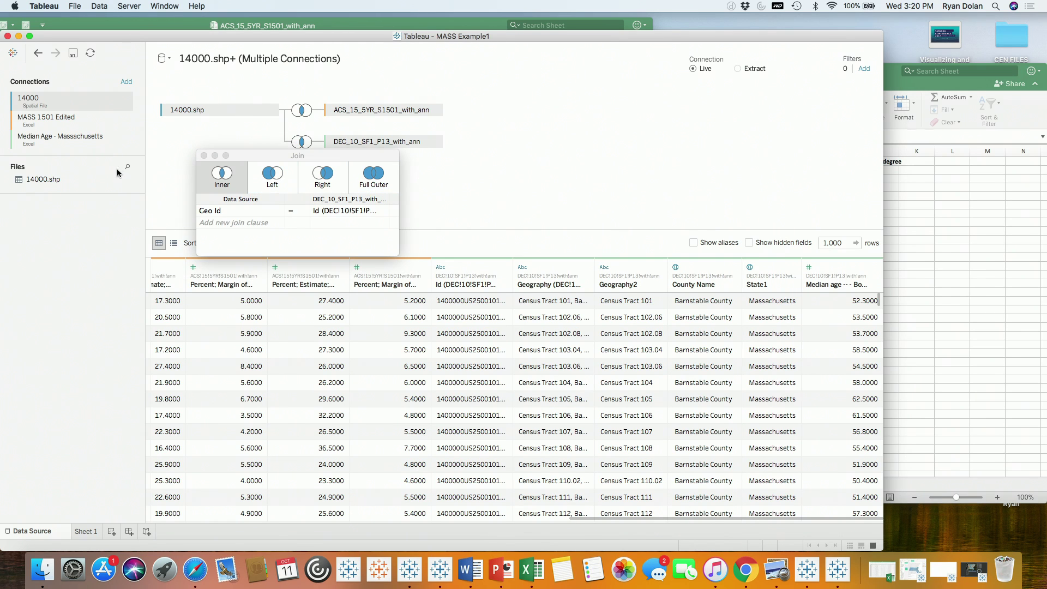
{"action": "left_click", "coordinate": [204, 156]}
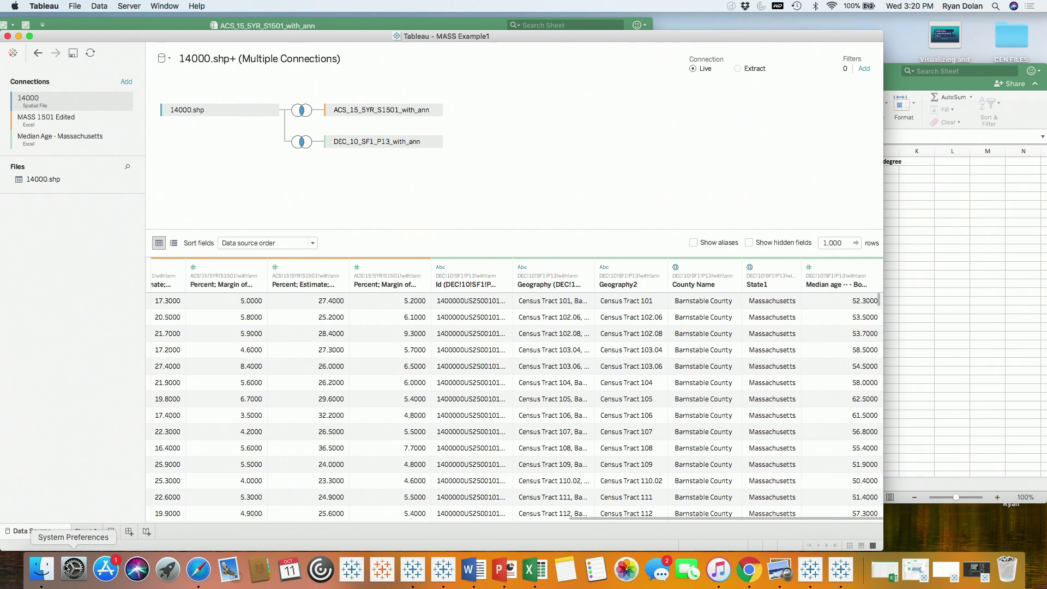
- On Sheet 1, map the Geometry of 14000.shp and add Geography from ACS_15_5YR_S1501_with_ann as detail to separate the tracts
{"action": "left_click", "coordinate": [84, 532]}
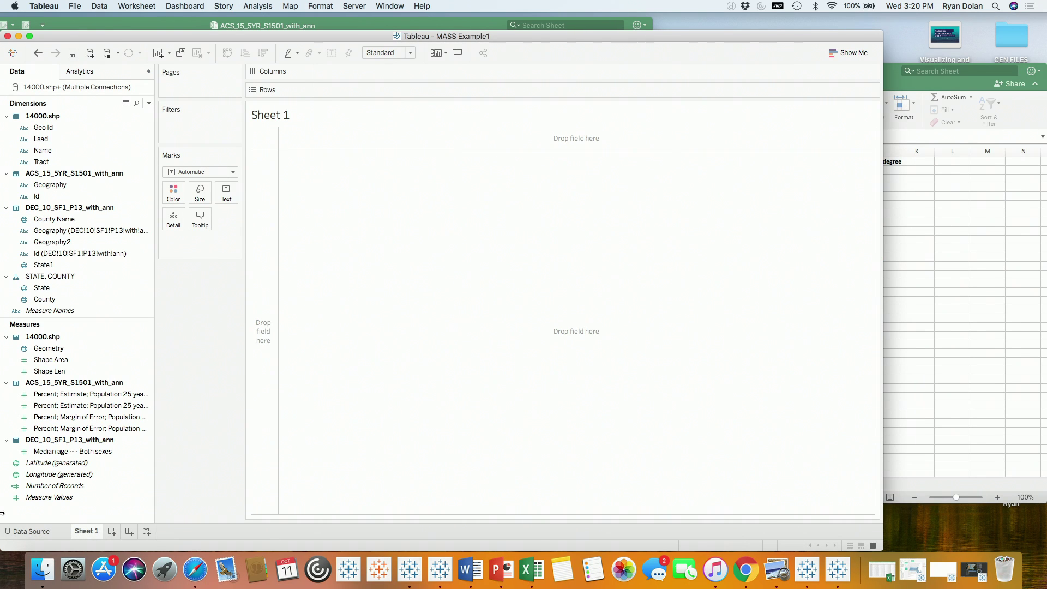
{"action": "double_click", "coordinate": [42, 338]}
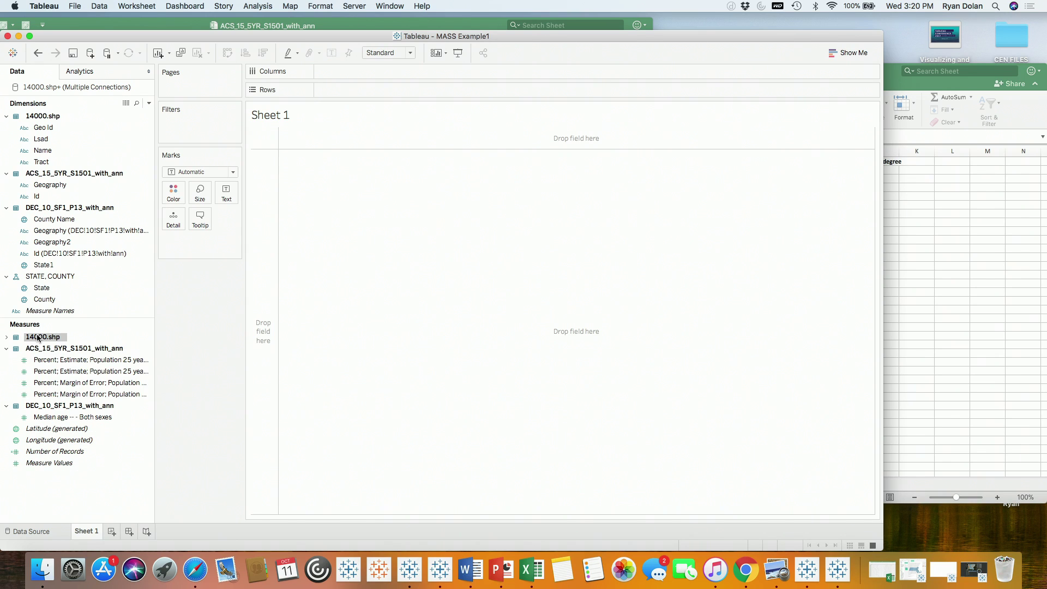
{"action": "left_click", "coordinate": [6, 337]}
{"action": "left_click", "coordinate": [50, 350]}
{"action": "double_click", "coordinate": [51, 349]}
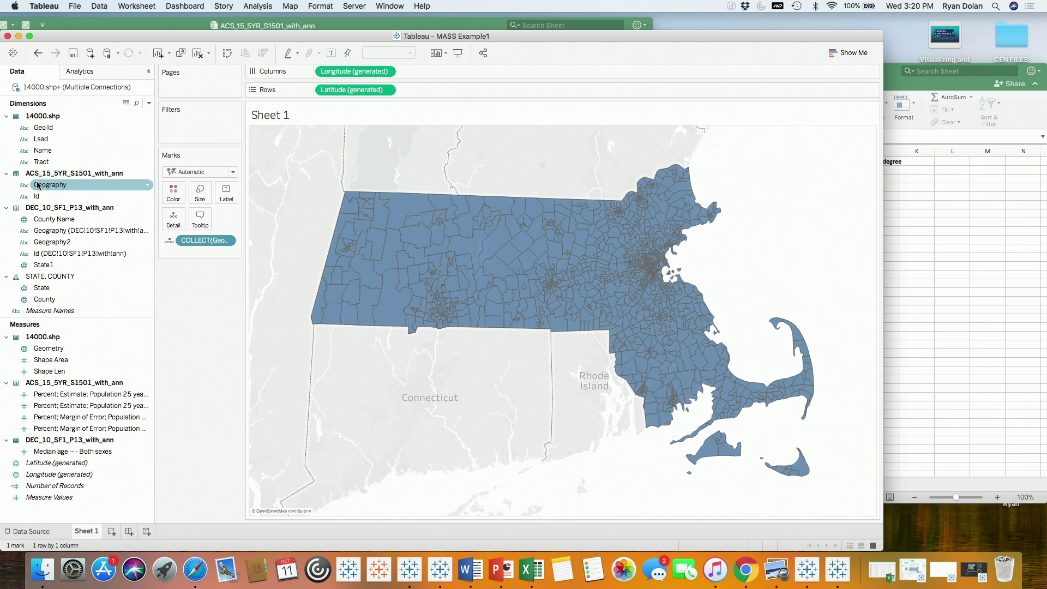
{"action": "left_click_drag", "start_coordinate": [38, 186], "coordinate": [196, 250]}
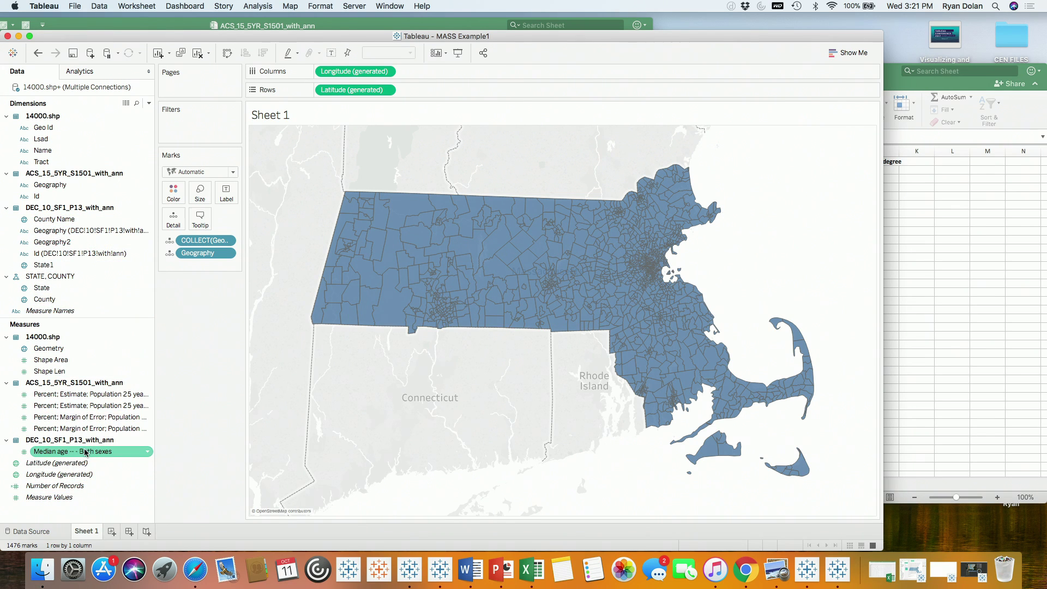
- Color the tracts by Median age -- Both sexes and set the color range to start at 20
{"action": "left_click_drag", "start_coordinate": [84, 451], "coordinate": [175, 192]}
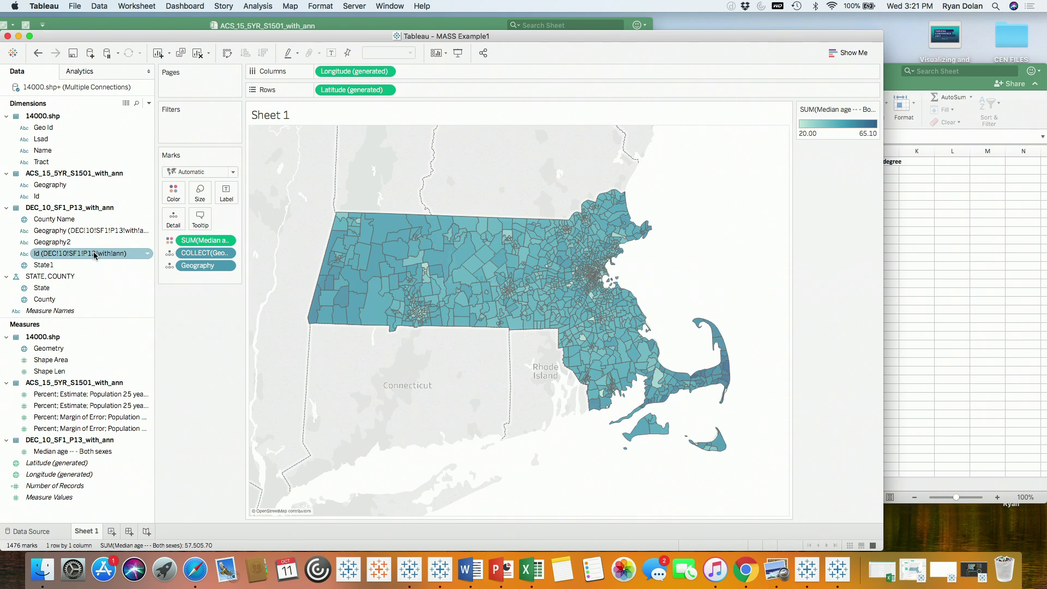
{"action": "left_click", "coordinate": [172, 190]}
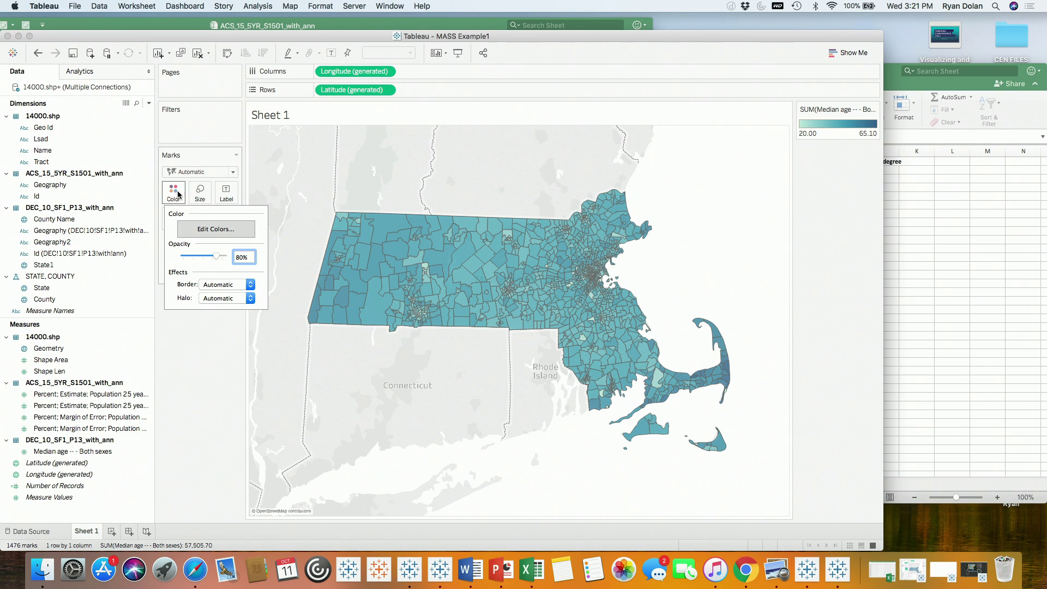
{"action": "left_click", "coordinate": [225, 229]}
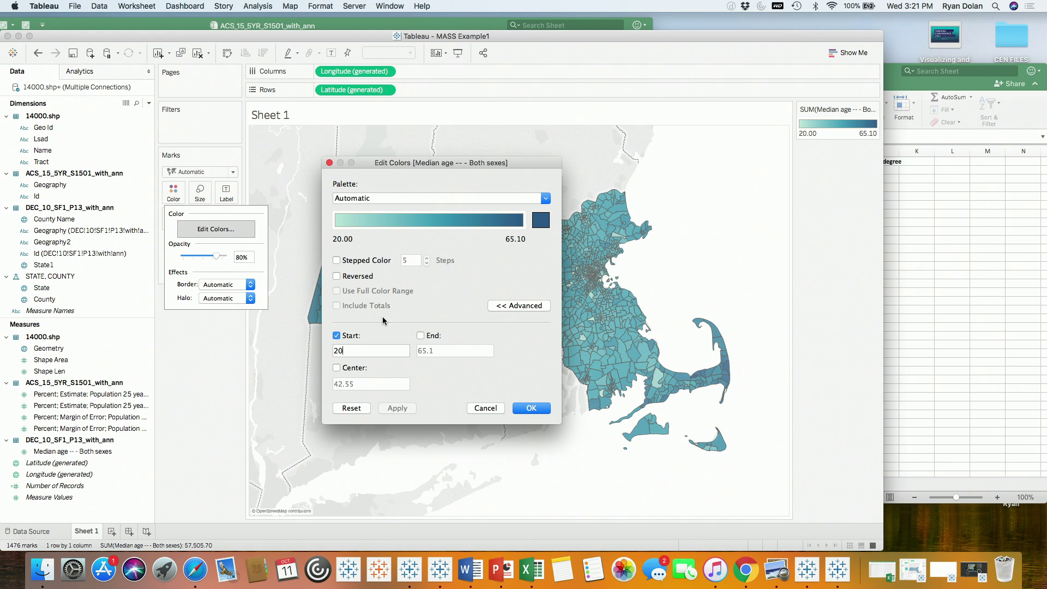
{"action": "left_click", "coordinate": [520, 306]}
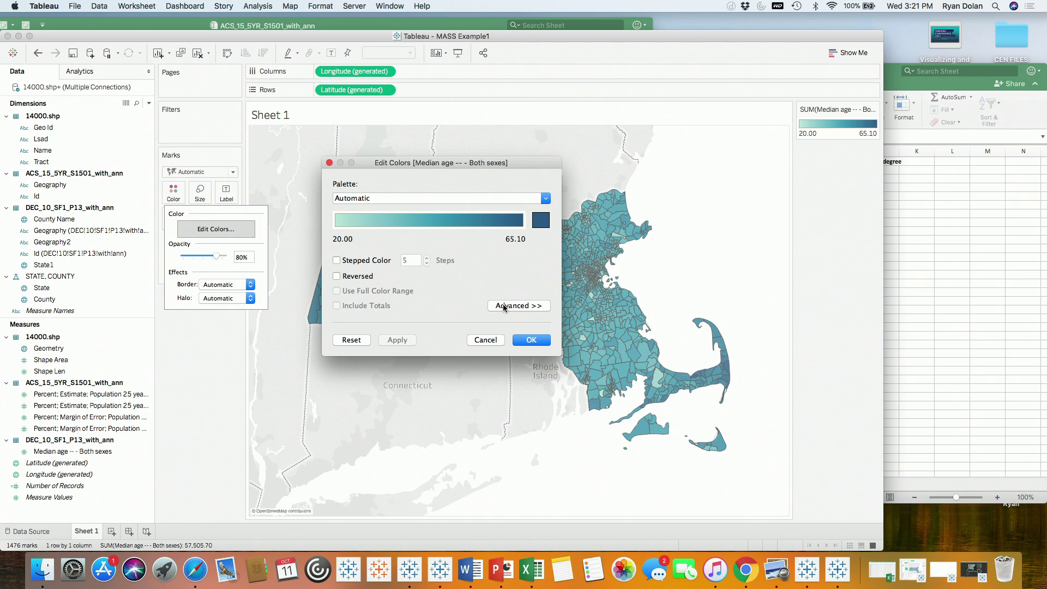
{"action": "left_click", "coordinate": [505, 305]}
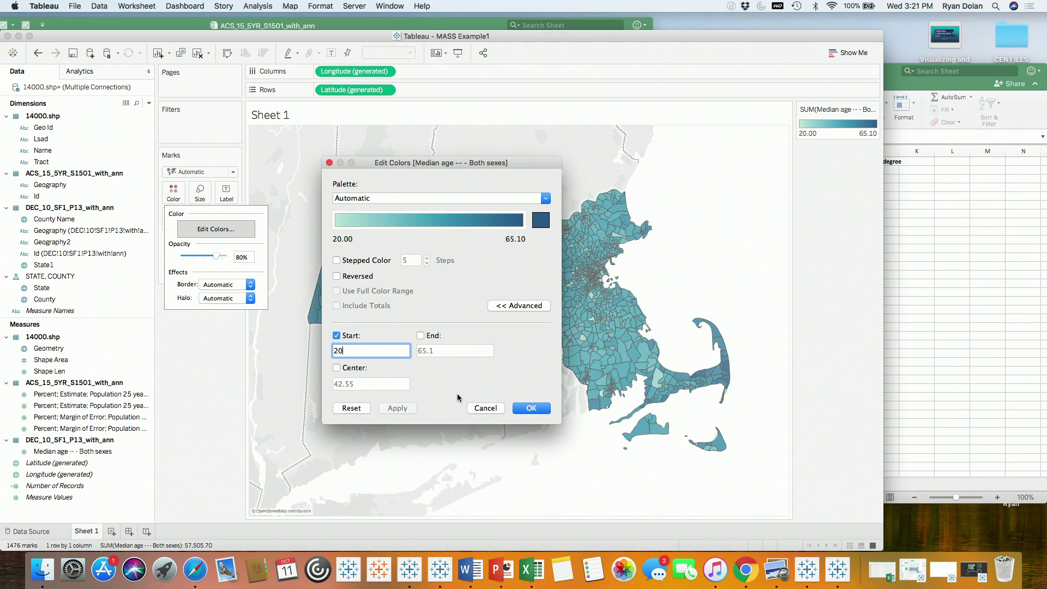
{"action": "left_click_drag", "start_coordinate": [346, 349], "coordinate": [306, 351]}
{"action": "type", "text": "020"}
{"action": "left_click", "coordinate": [532, 410]}
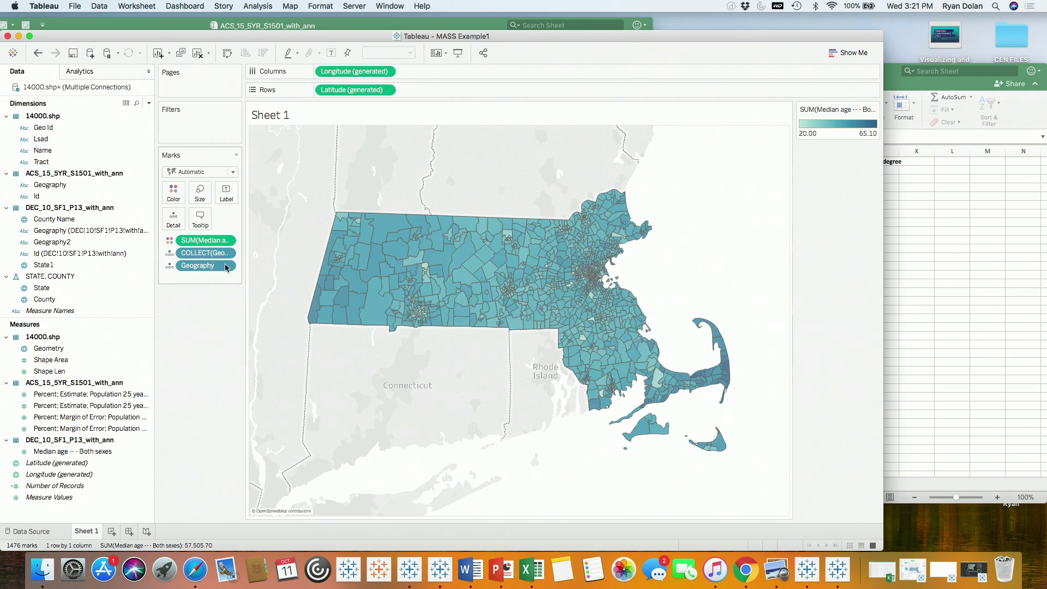
- Add the bachelor's degree percent estimate as detail and its margin of error to the tooltip, then check the tooltip text without changing it
{"action": "left_click", "coordinate": [91, 398]}
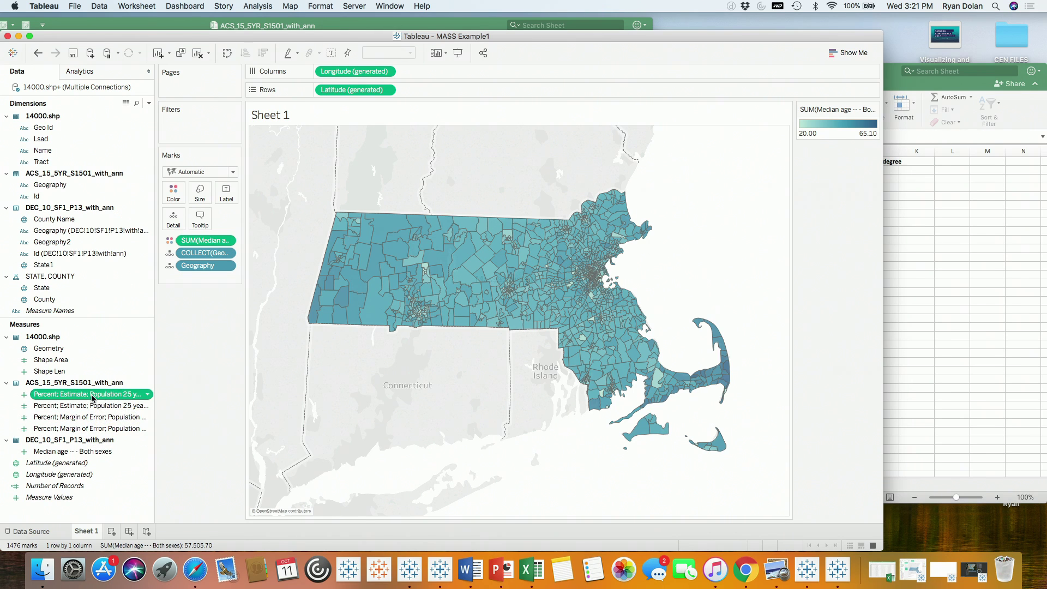
{"action": "left_click_drag", "start_coordinate": [91, 398], "coordinate": [170, 220]}
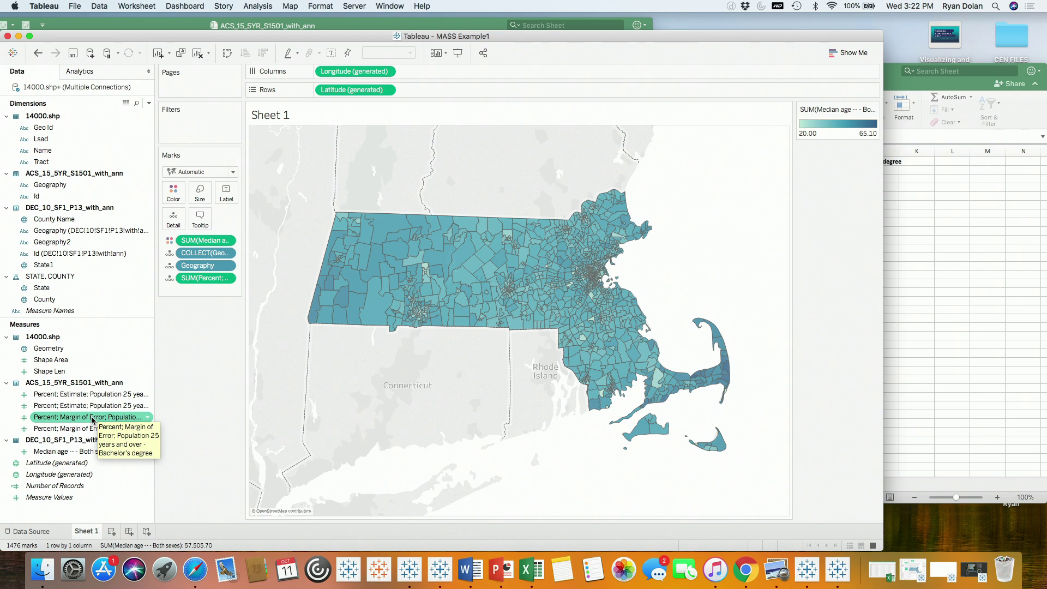
{"action": "left_click_drag", "start_coordinate": [91, 420], "coordinate": [186, 218]}
{"action": "left_click", "coordinate": [200, 218]}
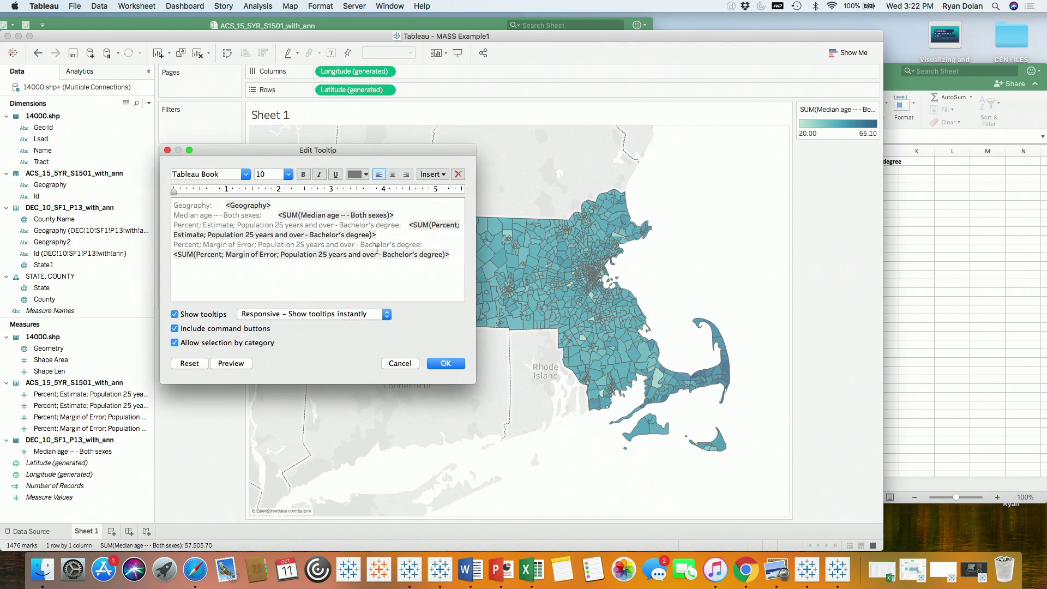
{"action": "left_click", "coordinate": [398, 364]}
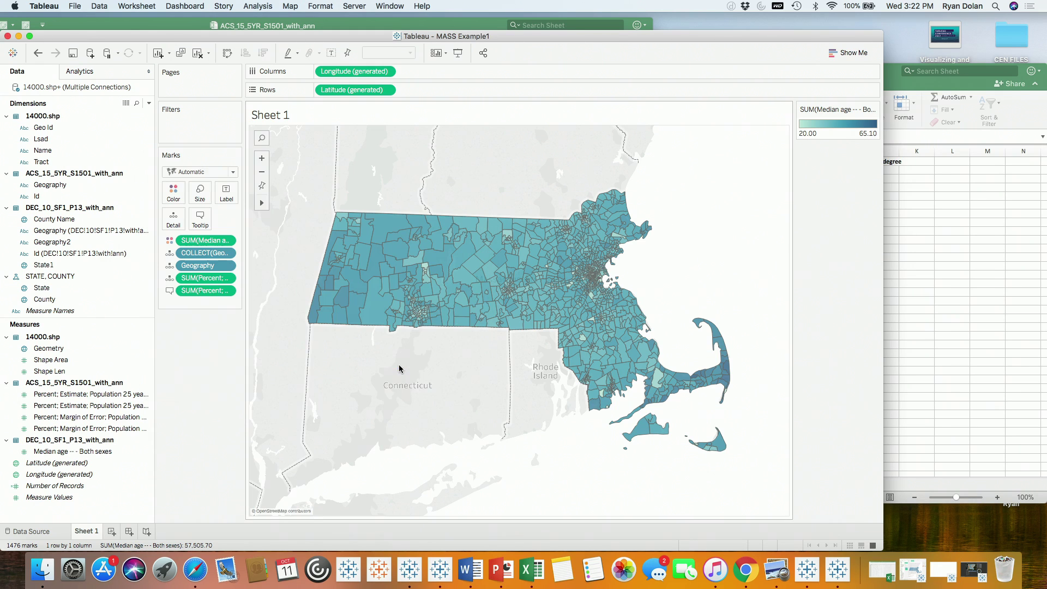
- Move the bachelor's degree percent estimate from detail to size so the tract marks scale by it
{"action": "right_click", "coordinate": [202, 283]}
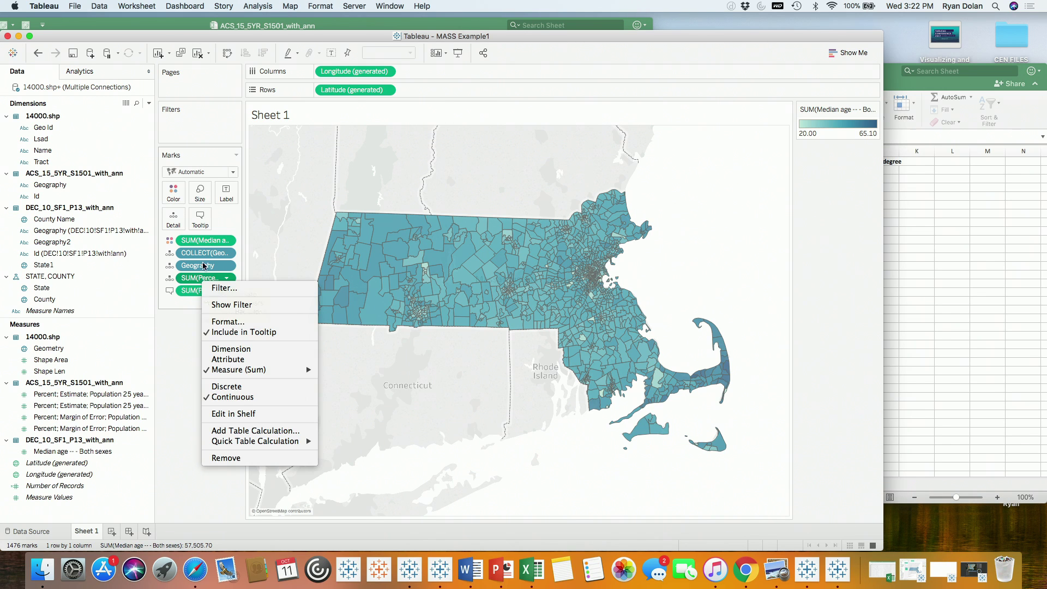
{"action": "left_click", "coordinate": [184, 280]}
{"action": "left_click_drag", "start_coordinate": [184, 280], "coordinate": [201, 193]}
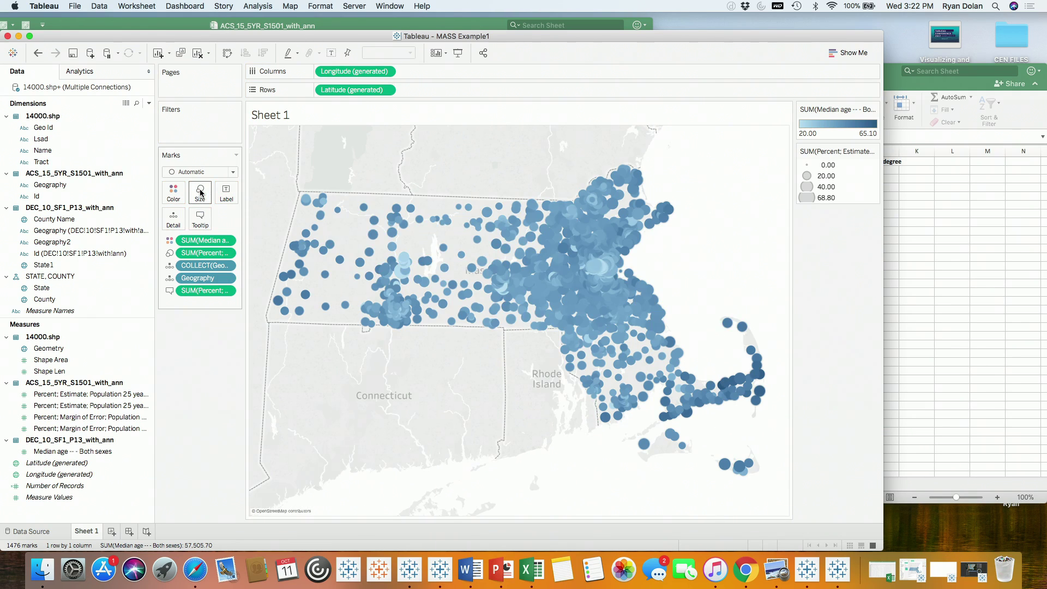
{"action": "mouse_move", "coordinate": [315, 226]}
- Switch to the MASS MED AGE EDATTAIN workbook, show it full screen, and review a tract's tooltip and its custom text layout
{"action": "left_click", "coordinate": [807, 570]}
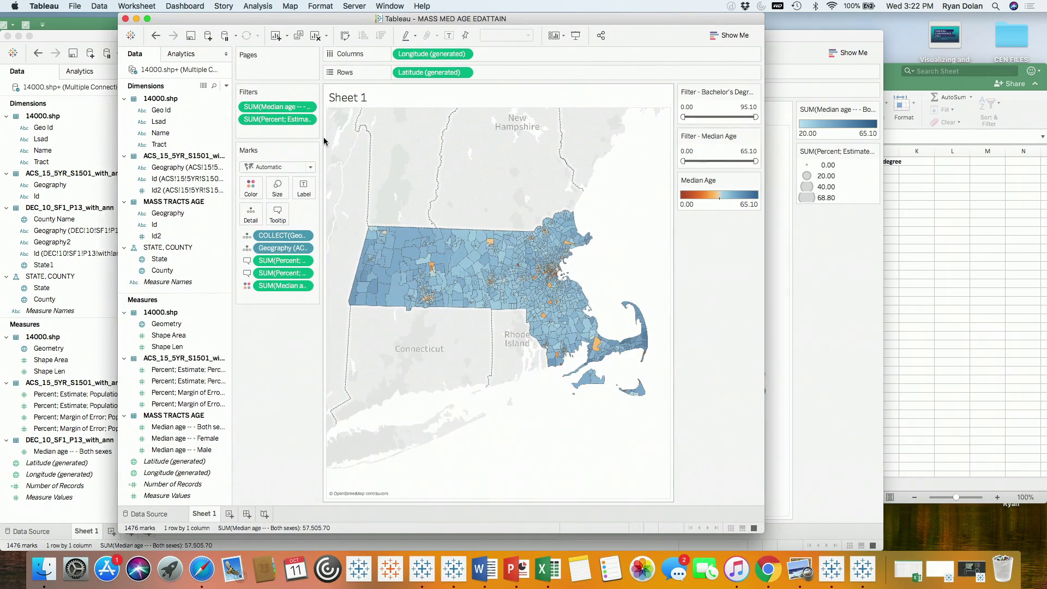
{"action": "left_click", "coordinate": [147, 19]}
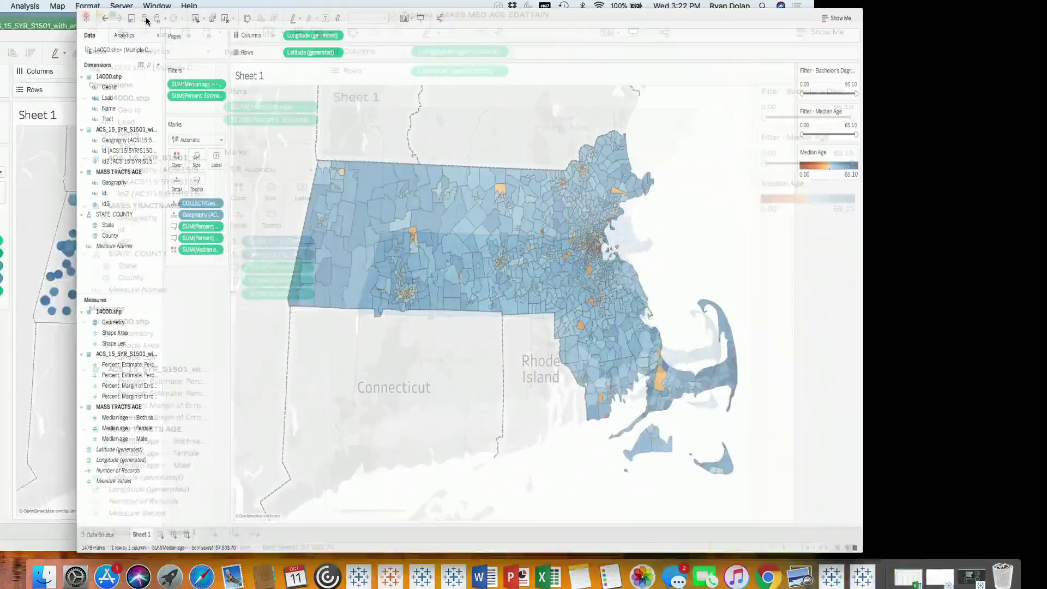
{"action": "mouse_move", "coordinate": [486, 304]}
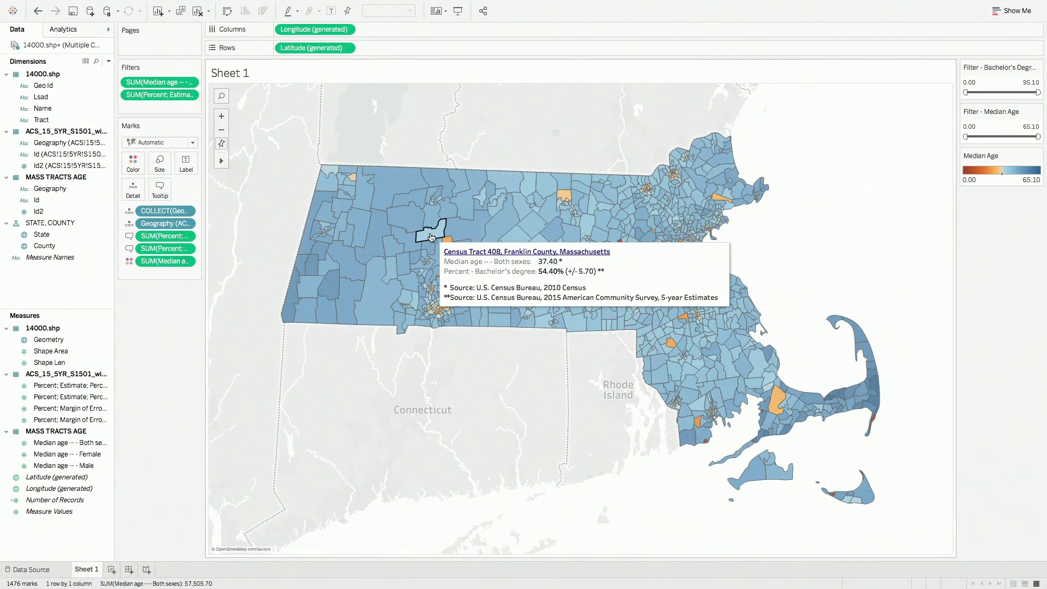
{"action": "left_click", "coordinate": [160, 187]}
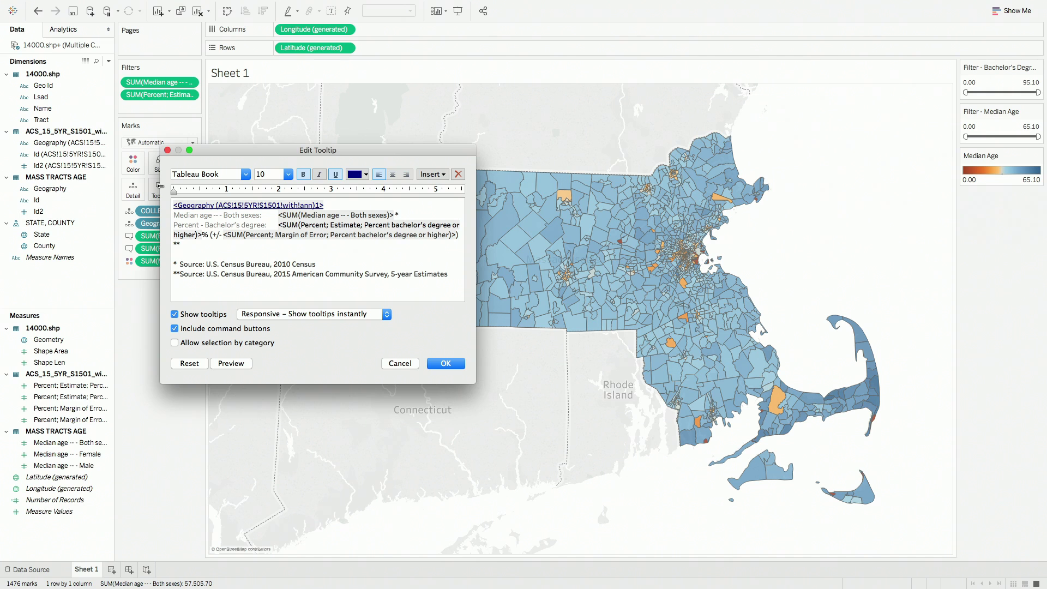
{"action": "left_click", "coordinate": [445, 364]}
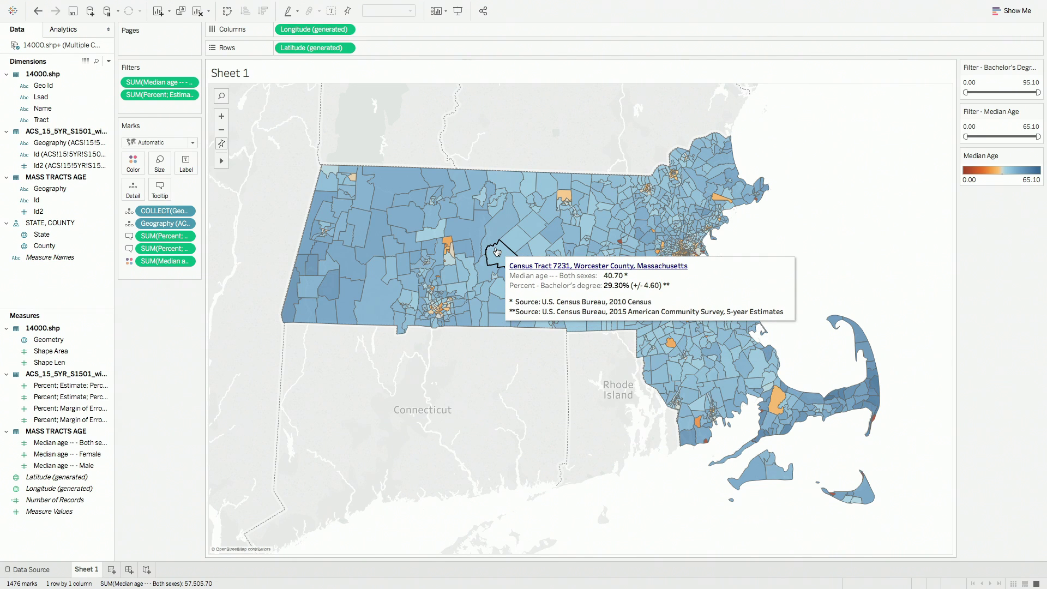
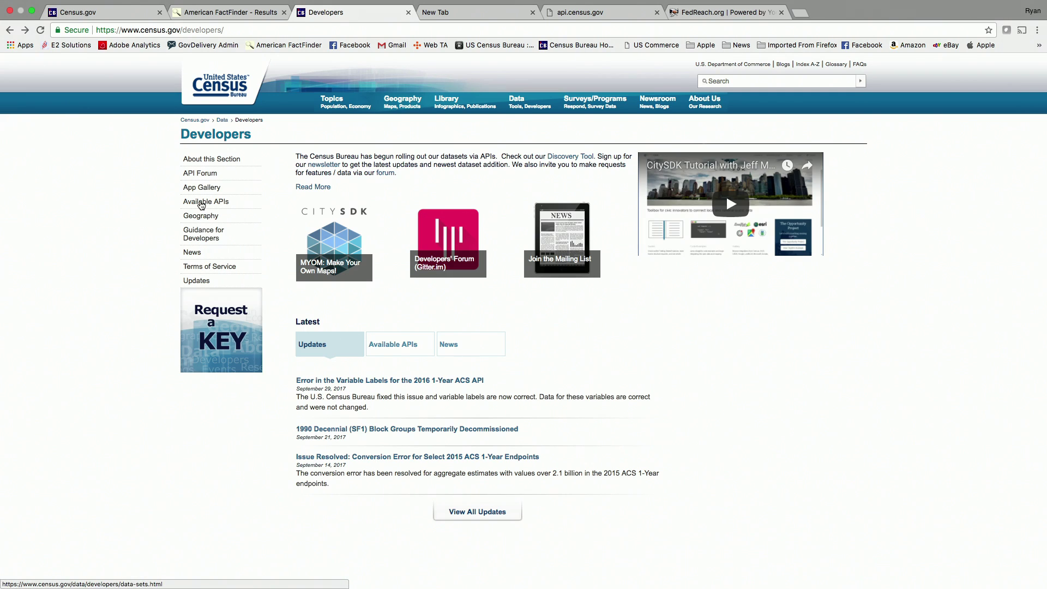
- On the Census Bureau Developers site in Chrome, open Available APIs and look through the listed datasets
{"action": "left_click", "coordinate": [201, 202]}
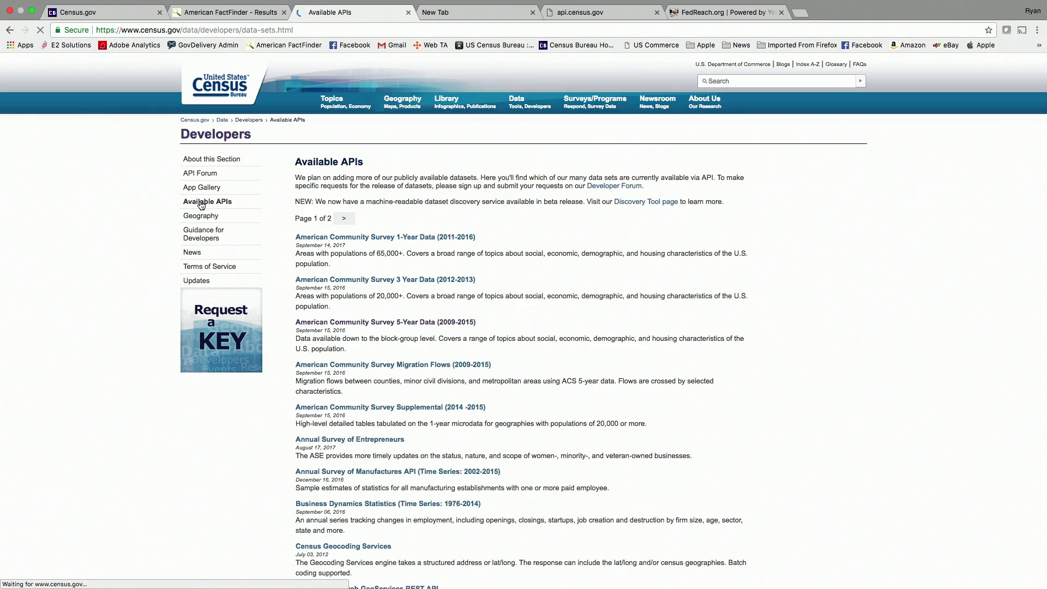
{"action": "scroll", "coordinate": [378, 237], "scroll_direction": "down", "scroll_amount": 5}
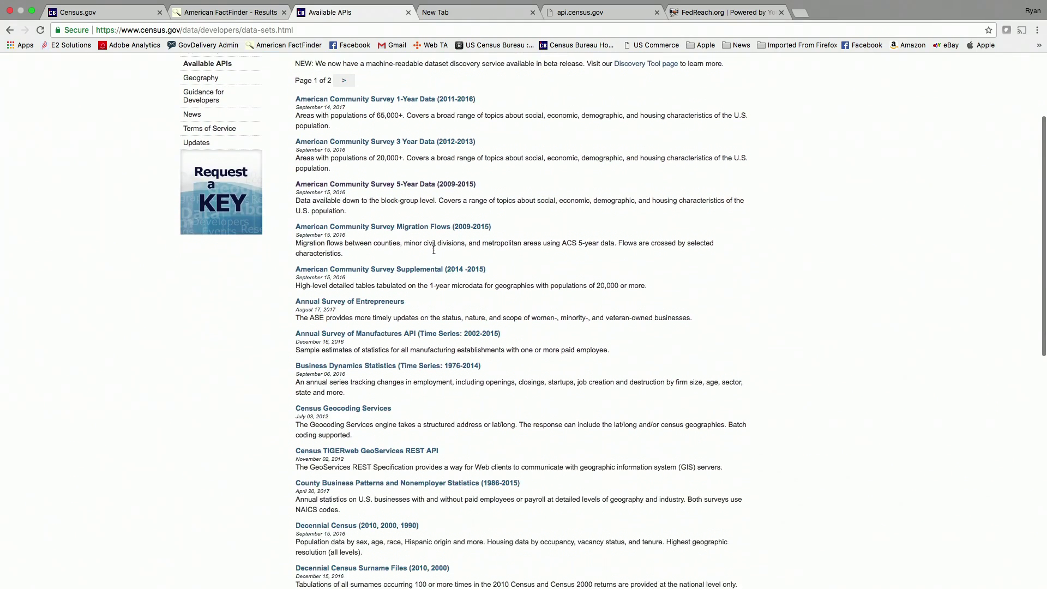
{"action": "scroll", "coordinate": [434, 253], "scroll_direction": "down", "scroll_amount": 5}
{"action": "scroll", "coordinate": [435, 252], "scroll_direction": "up", "scroll_amount": 5}
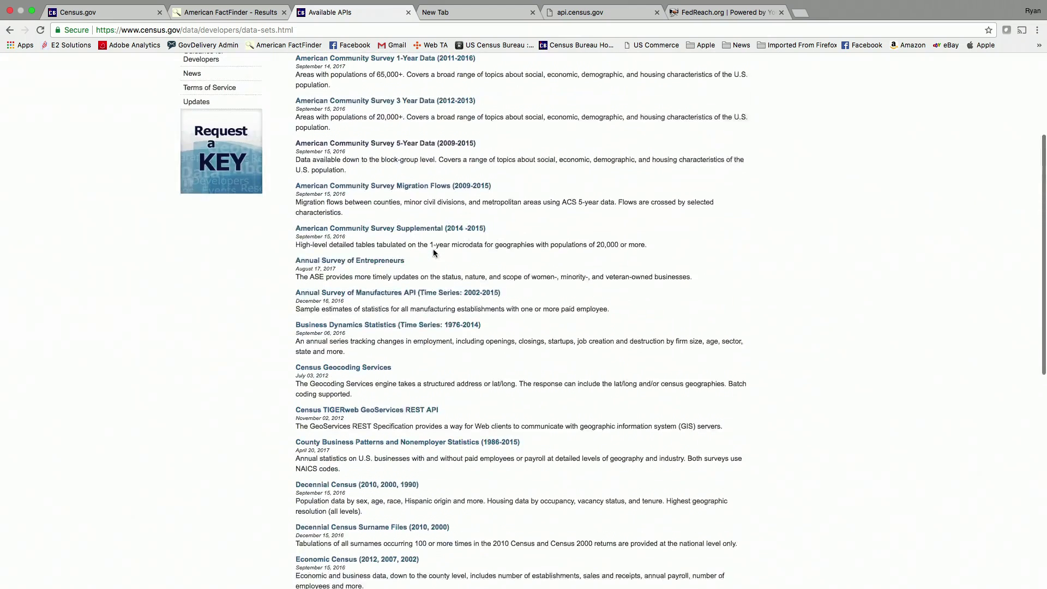
{"action": "scroll", "coordinate": [434, 252], "scroll_direction": "up", "scroll_amount": 1}
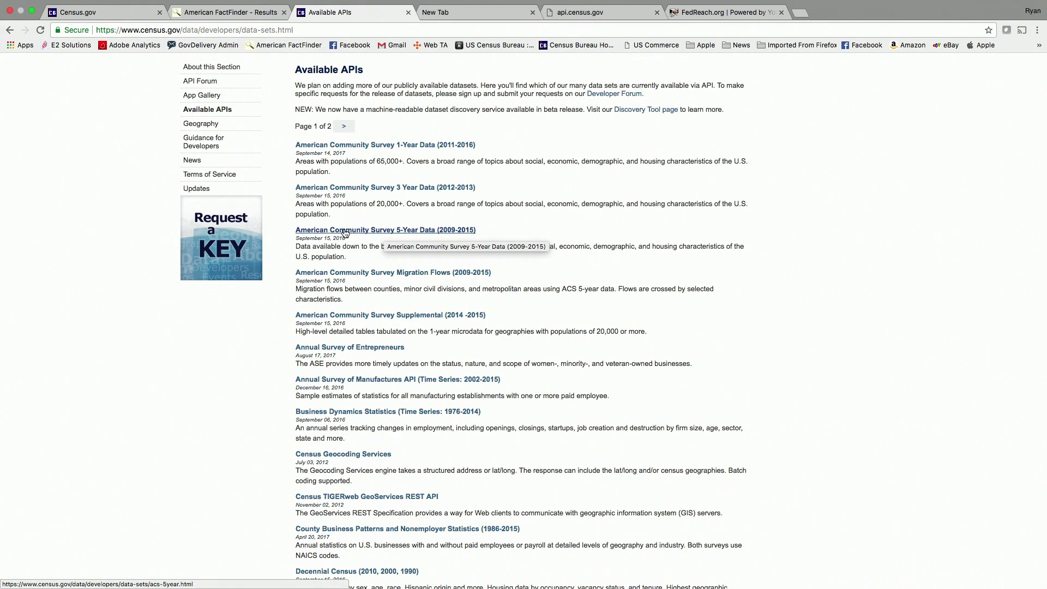
- Open the American Community Survey 5-Year Data (2009-2015) API page and look over its 2015 table types, example calls and variable lists
{"action": "left_click", "coordinate": [363, 233]}
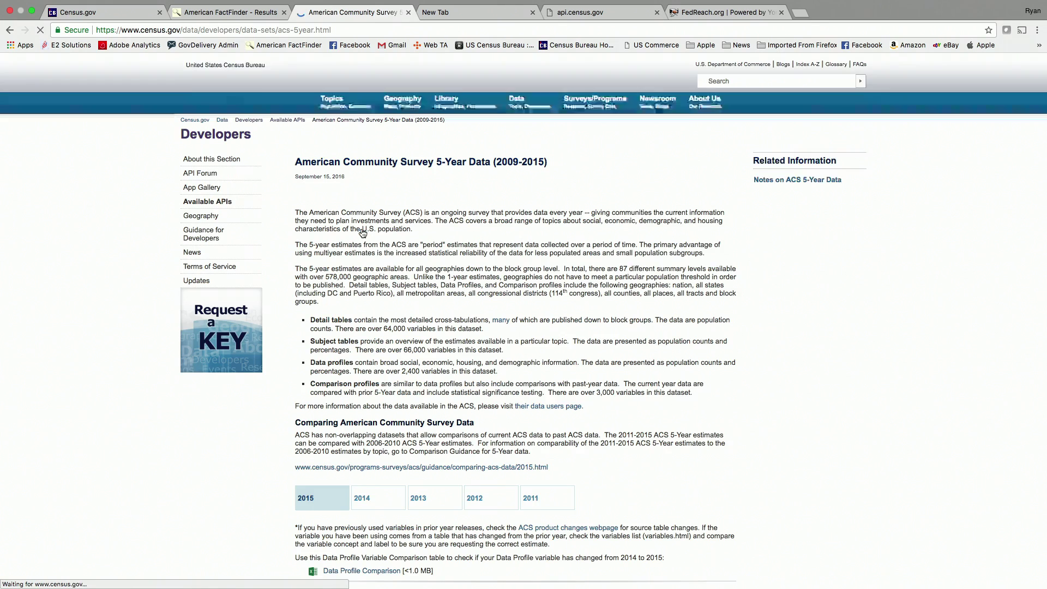
{"action": "scroll", "coordinate": [453, 237], "scroll_direction": "down", "scroll_amount": 8}
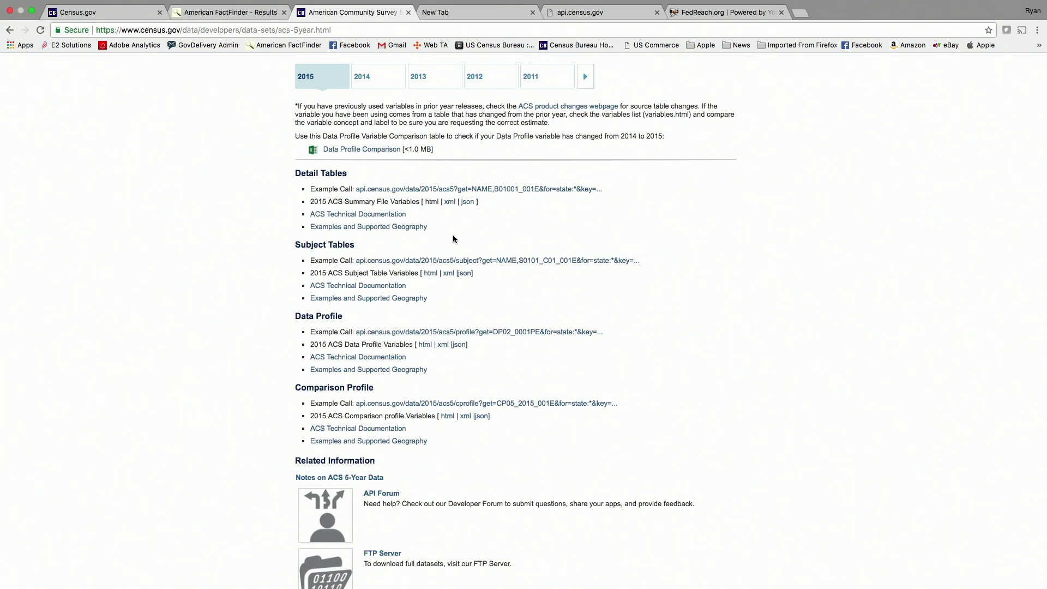
{"action": "scroll", "coordinate": [453, 238], "scroll_direction": "up", "scroll_amount": 6}
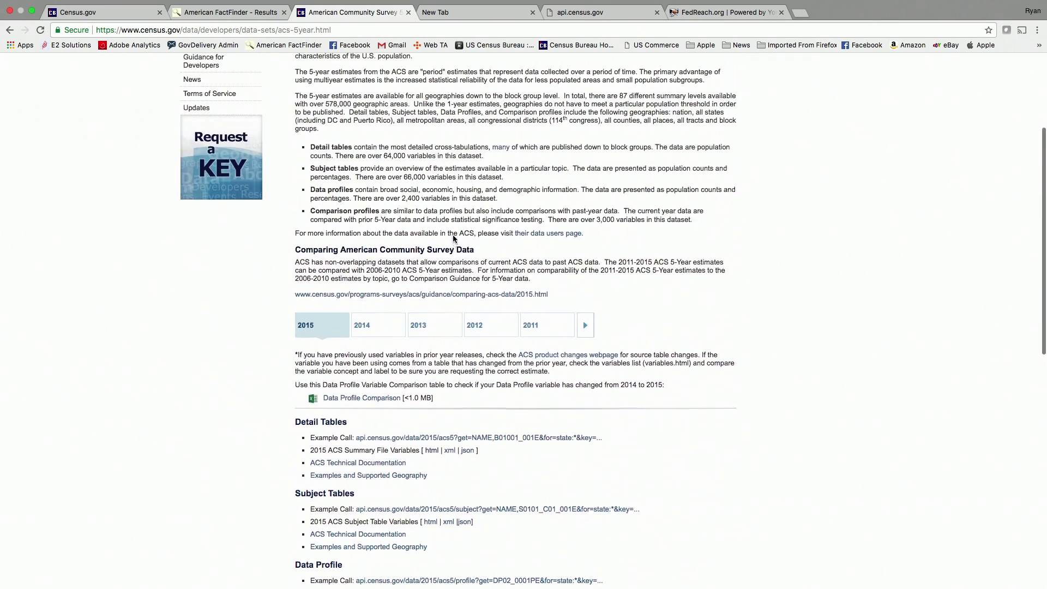
{"action": "scroll", "coordinate": [453, 236], "scroll_direction": "down", "scroll_amount": 9}
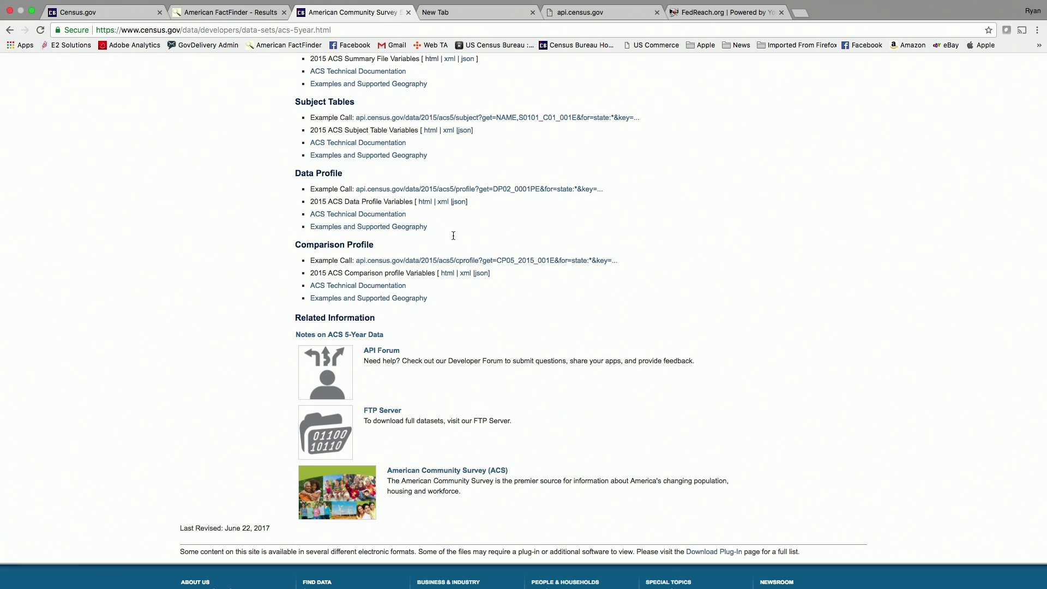
- View the output of the Subject Tables and Detail Tables example calls, returning to the ACS 5-Year Data page after each
{"action": "scroll", "coordinate": [453, 235], "scroll_direction": "up", "scroll_amount": 3}
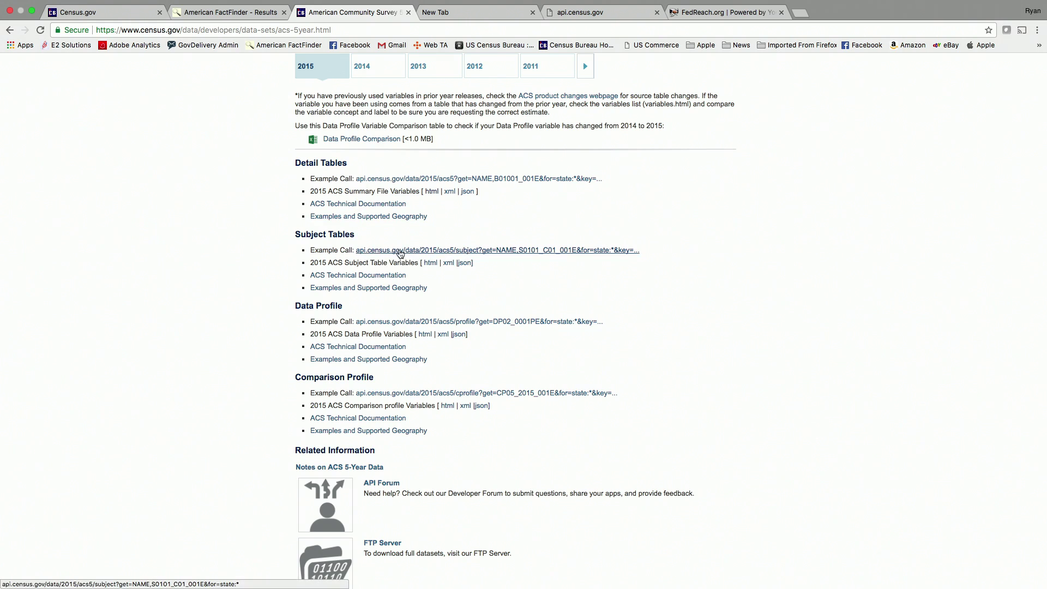
{"action": "left_click", "coordinate": [400, 251]}
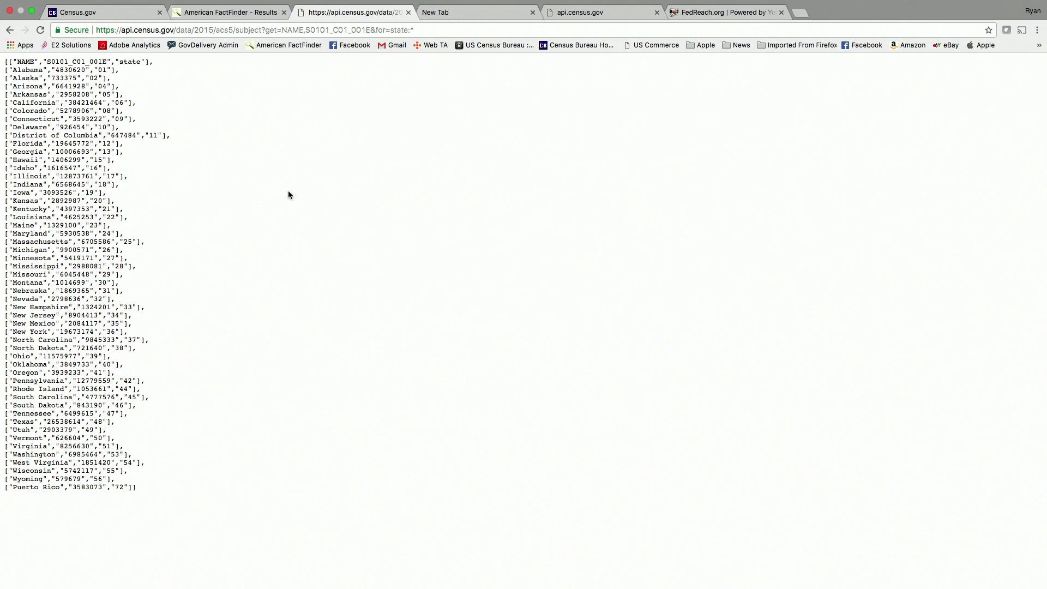
{"action": "left_click", "coordinate": [9, 30]}
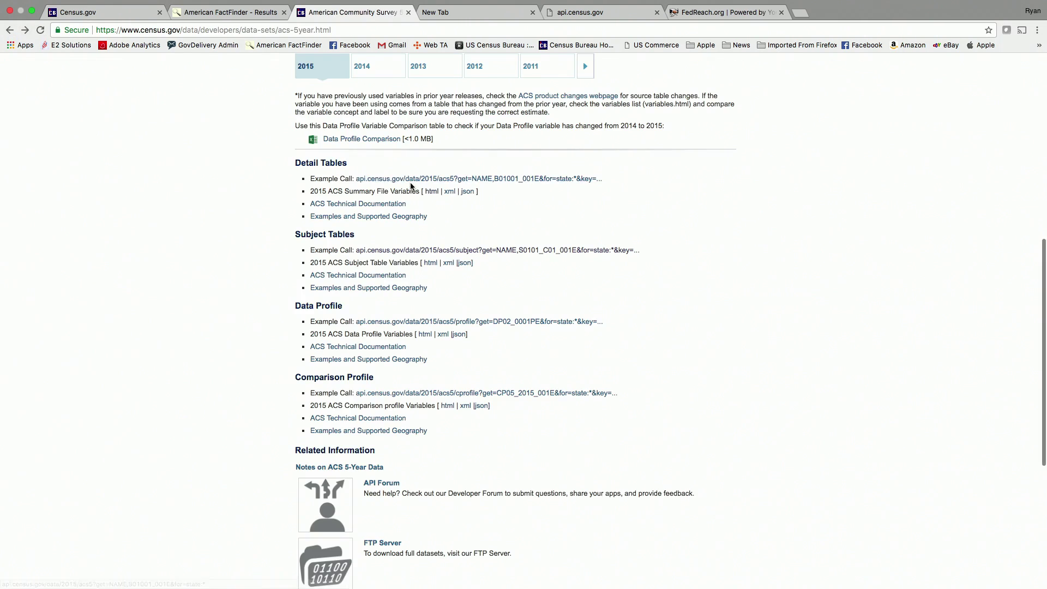
{"action": "left_click", "coordinate": [412, 179]}
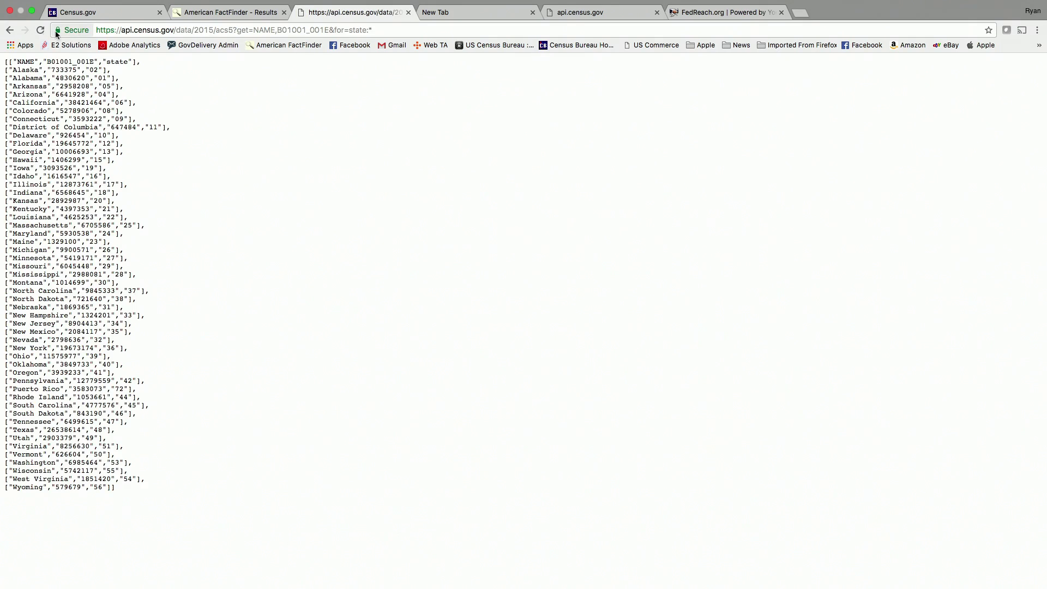
{"action": "left_click", "coordinate": [10, 30]}
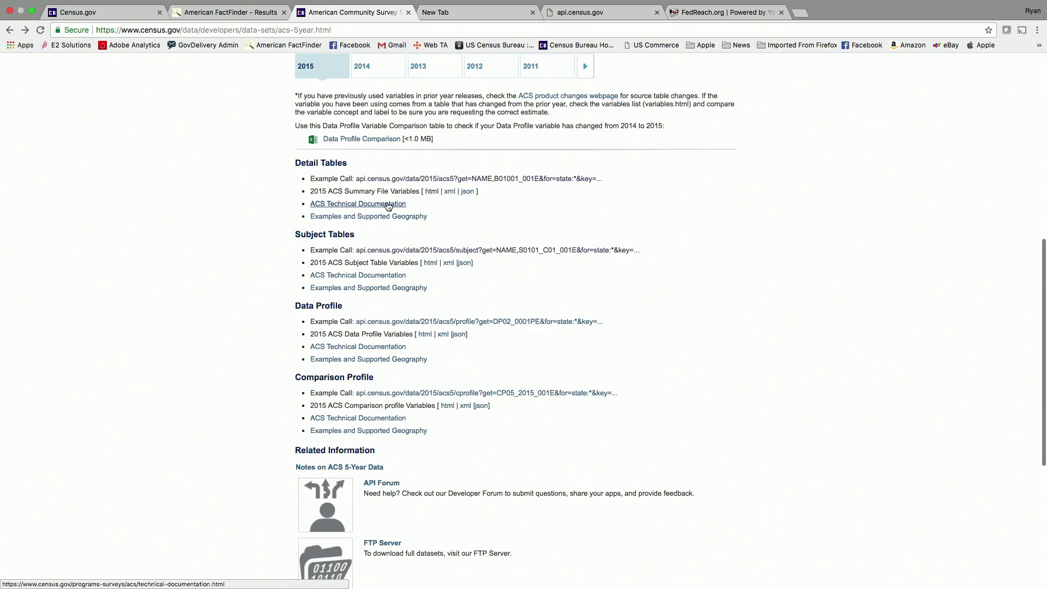
- Open the HTML list of 2015 ACS Summary File Variables and search it for "median income"
{"action": "left_click", "coordinate": [430, 191]}
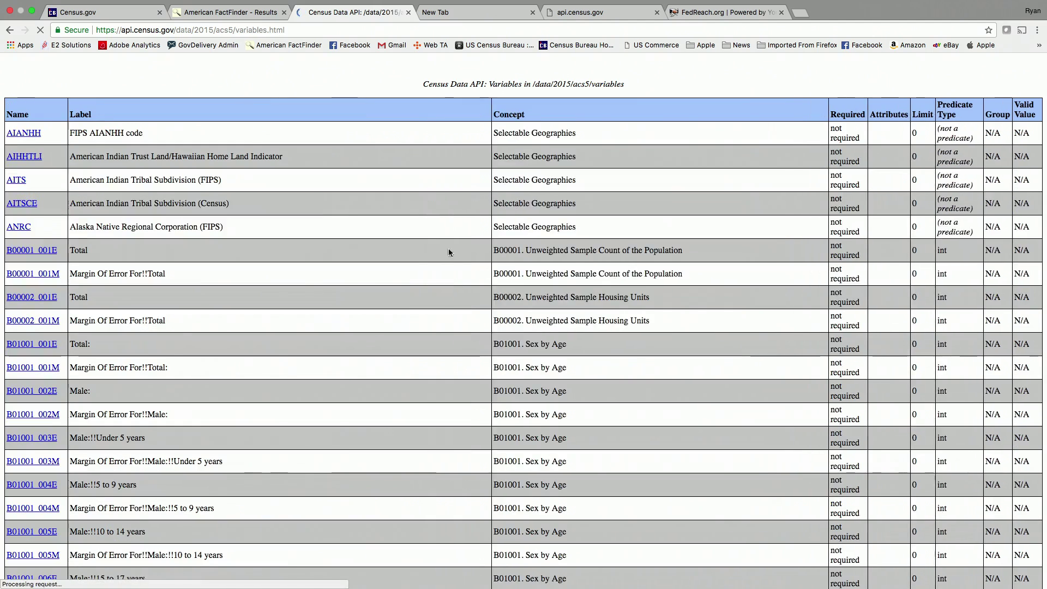
{"action": "scroll", "coordinate": [314, 205], "scroll_direction": "down", "scroll_amount": 3}
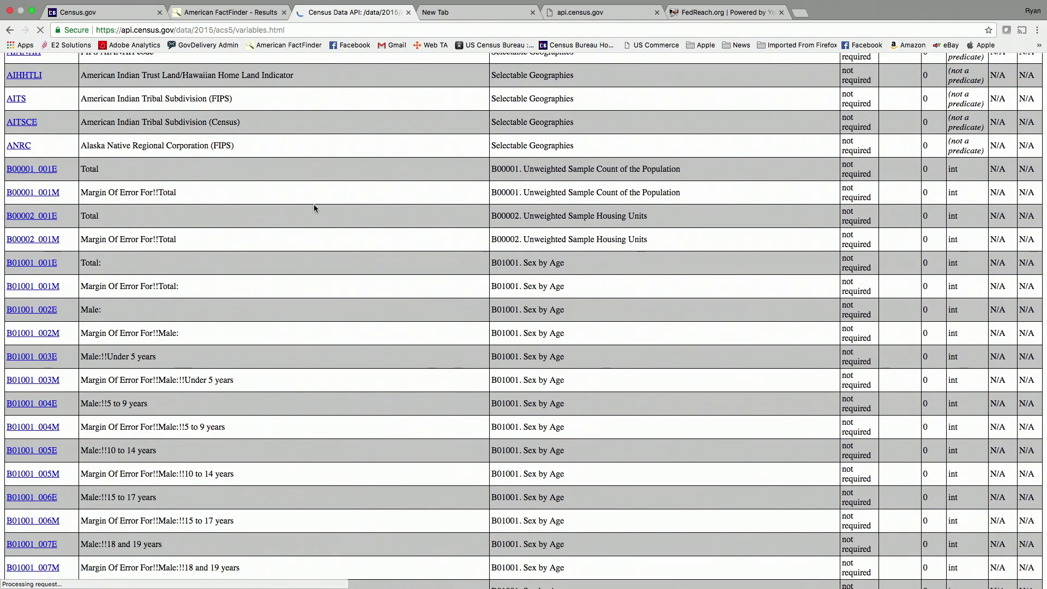
{"action": "scroll", "coordinate": [314, 207], "scroll_direction": "down", "scroll_amount": 4}
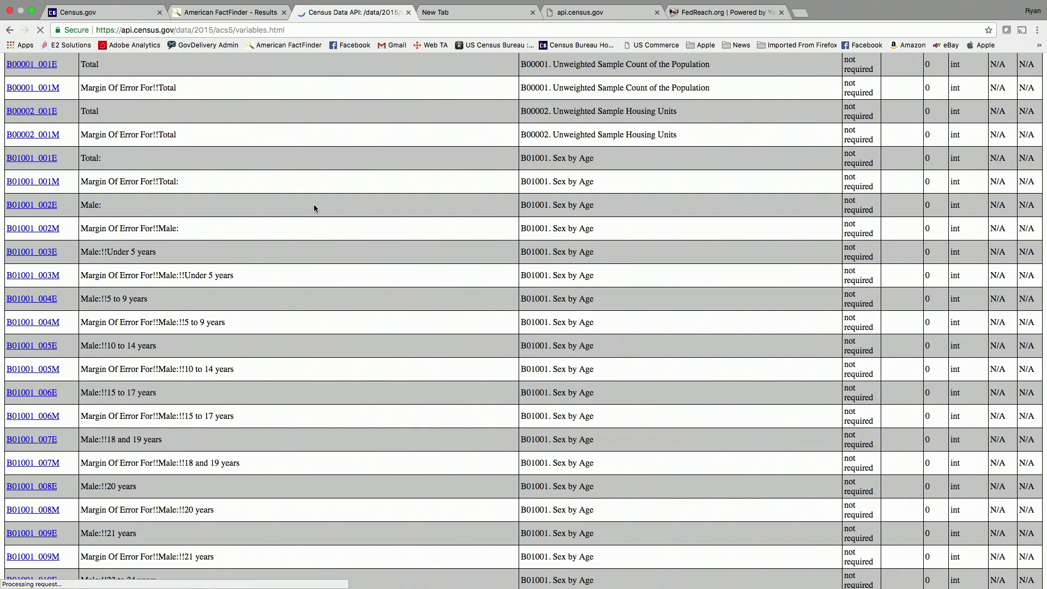
{"action": "key", "text": "super+f"}
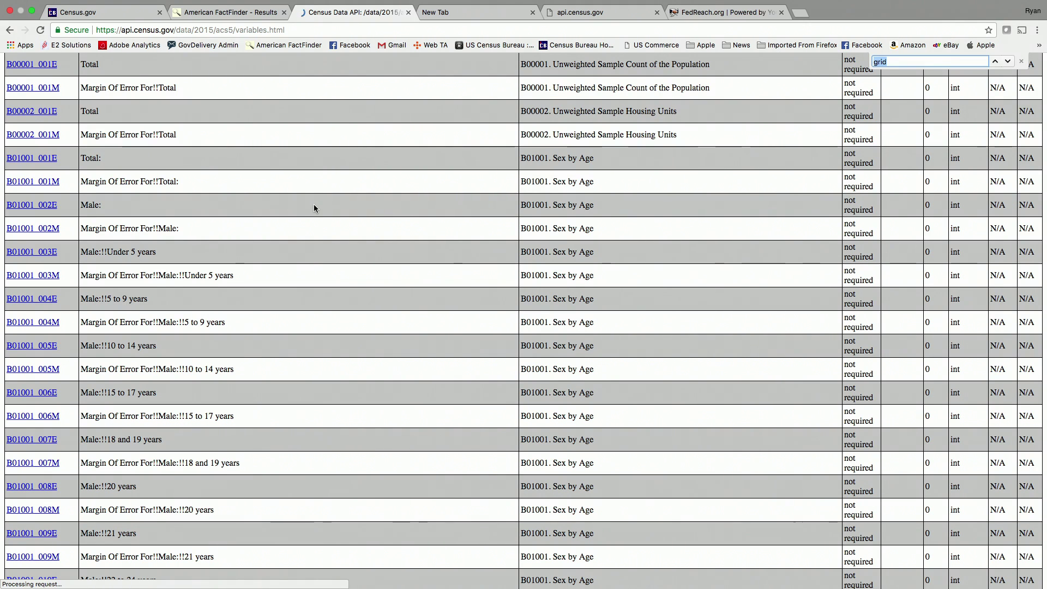
{"action": "type", "text": "median"}
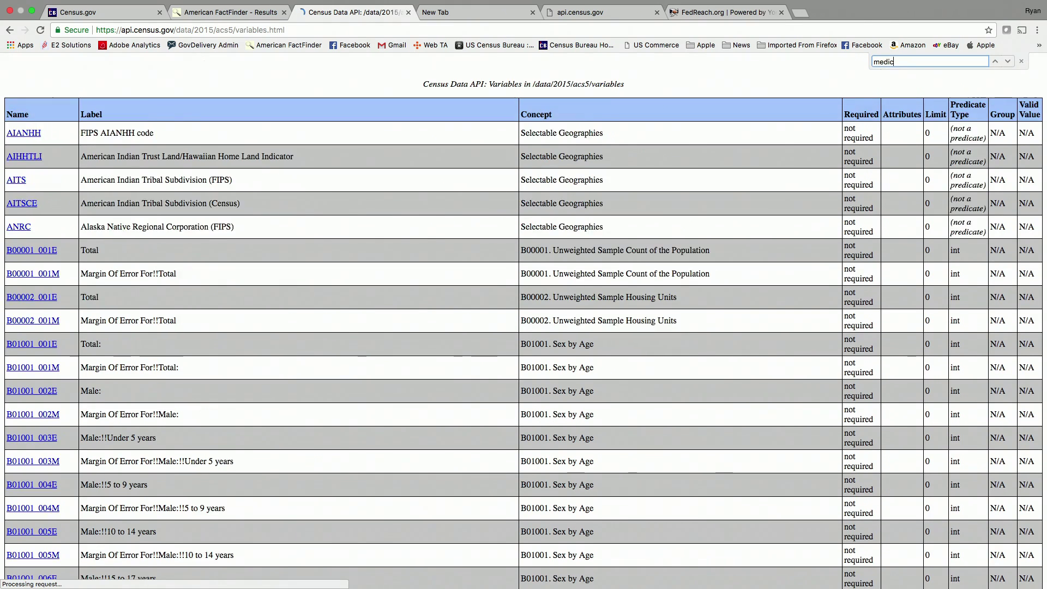
{"action": "type", "text": " income"}
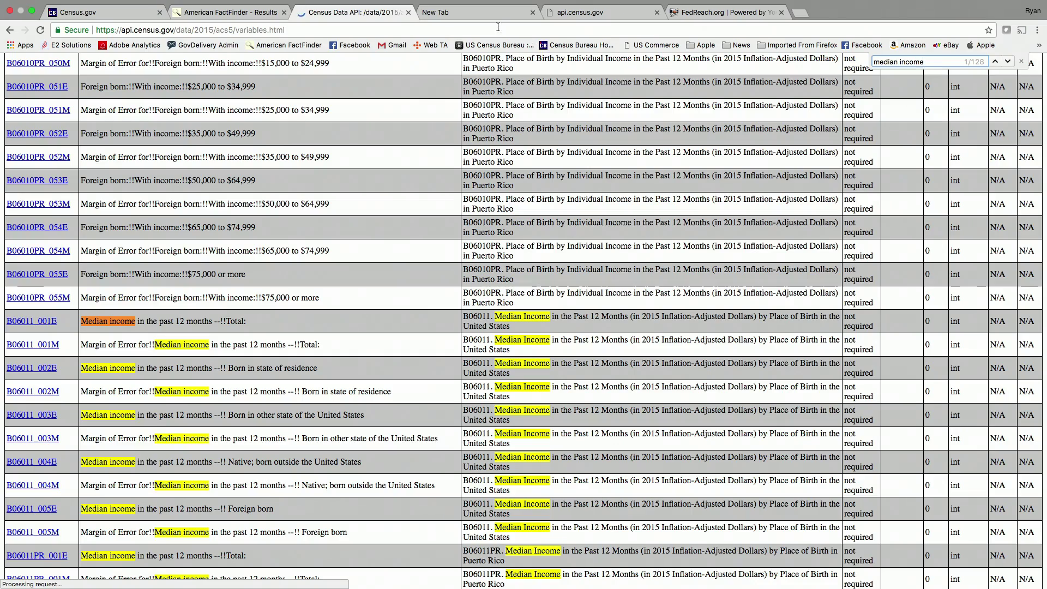
- Run the prepared 2015 acs5/profile API query, starting with GEOID and DP05_0001PE, for the Nevada census tracts
{"action": "left_click", "coordinate": [463, 13]}
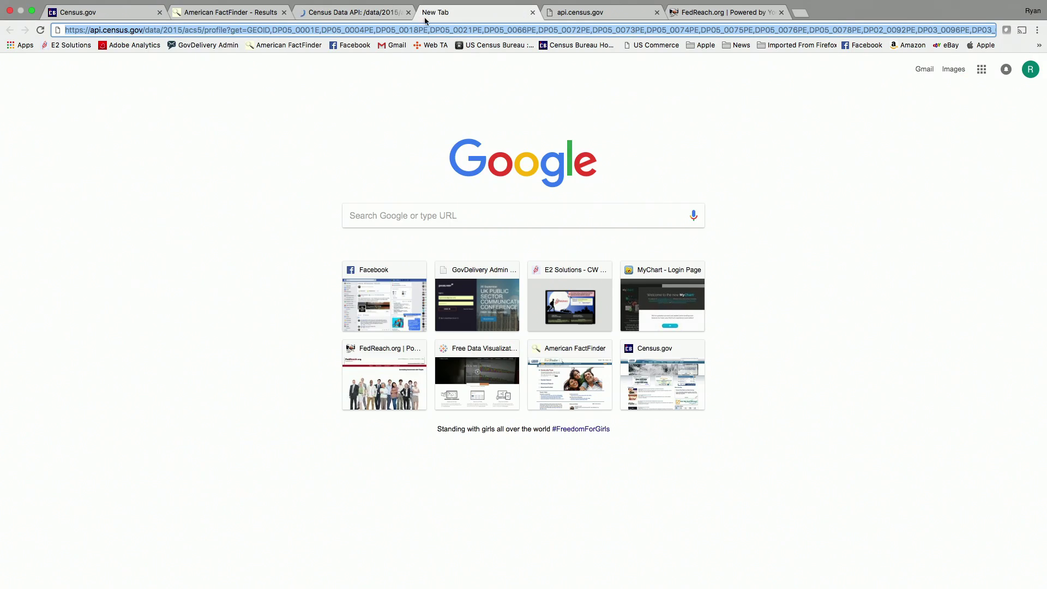
{"action": "left_click", "coordinate": [382, 30]}
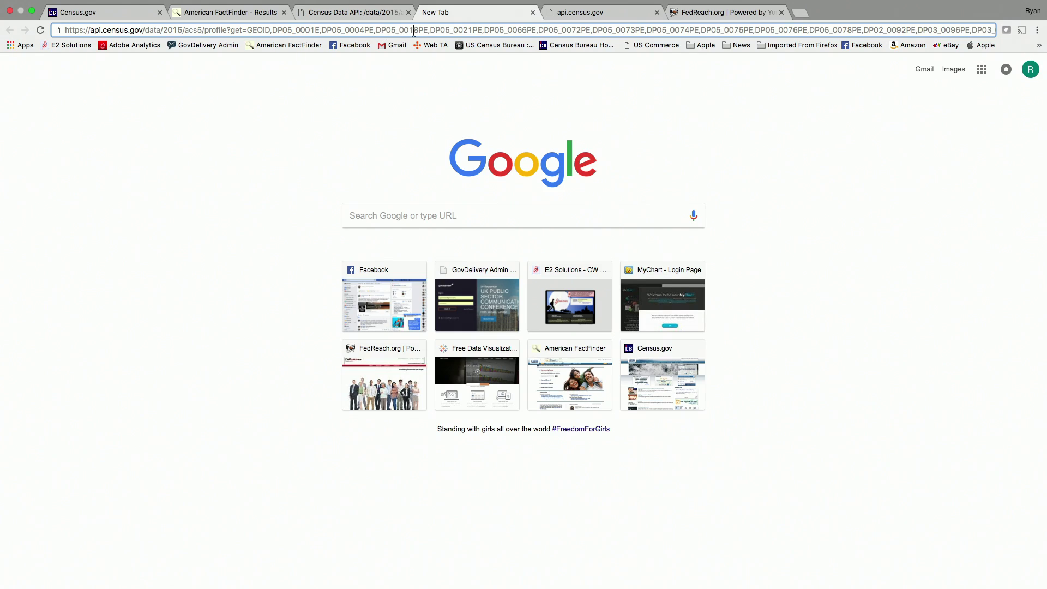
{"action": "key", "text": "Return"}
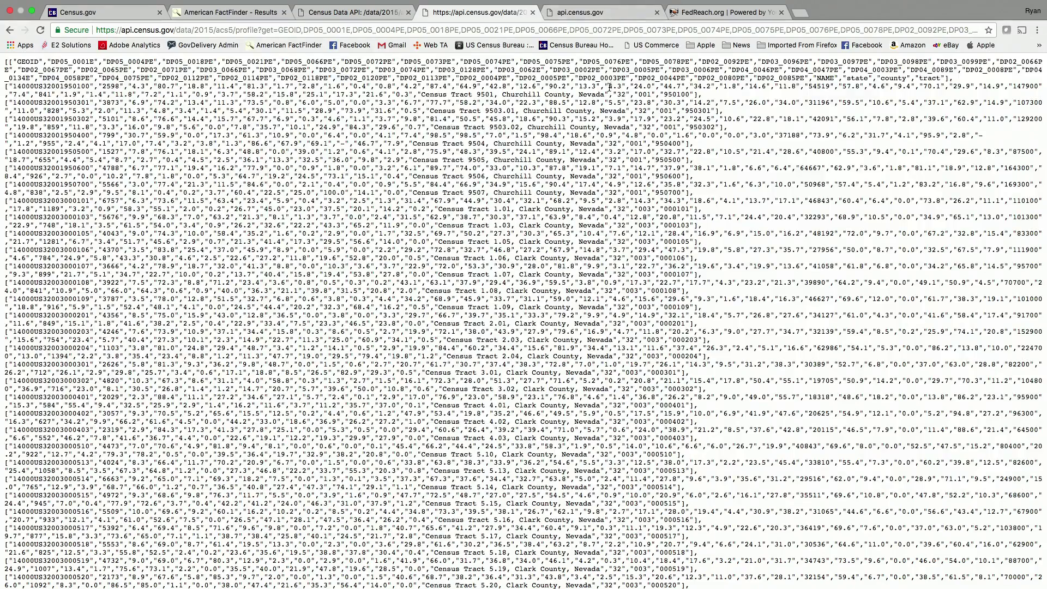
{"action": "left_click", "coordinate": [585, 14]}
{"action": "left_click", "coordinate": [500, 16]}
- Save the API query output to the Desktop as profile.csv, using the All Files format
{"action": "left_click", "coordinate": [75, 7]}
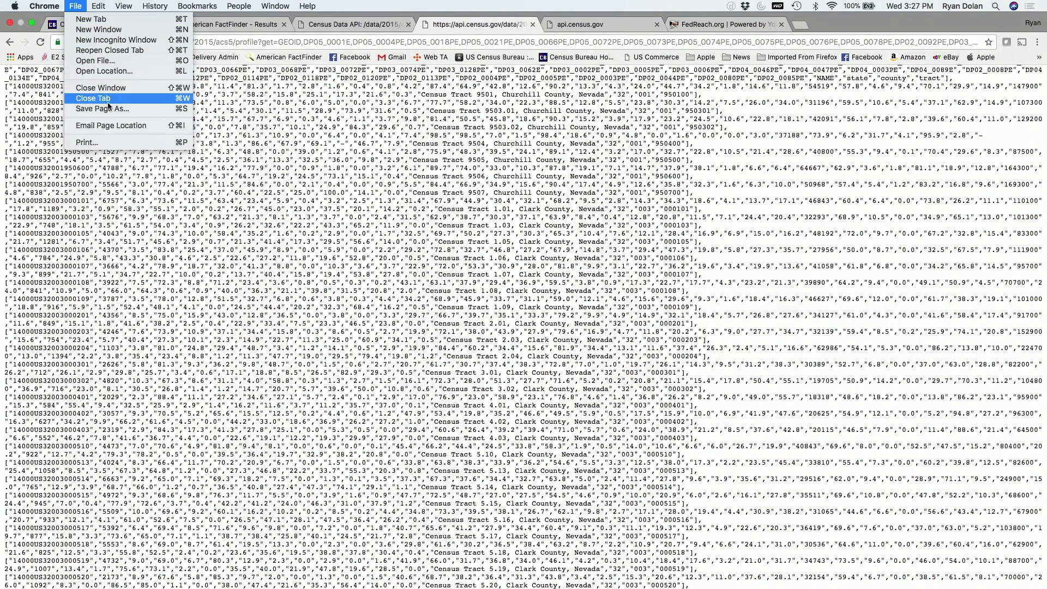
{"action": "key", "text": "Escape"}
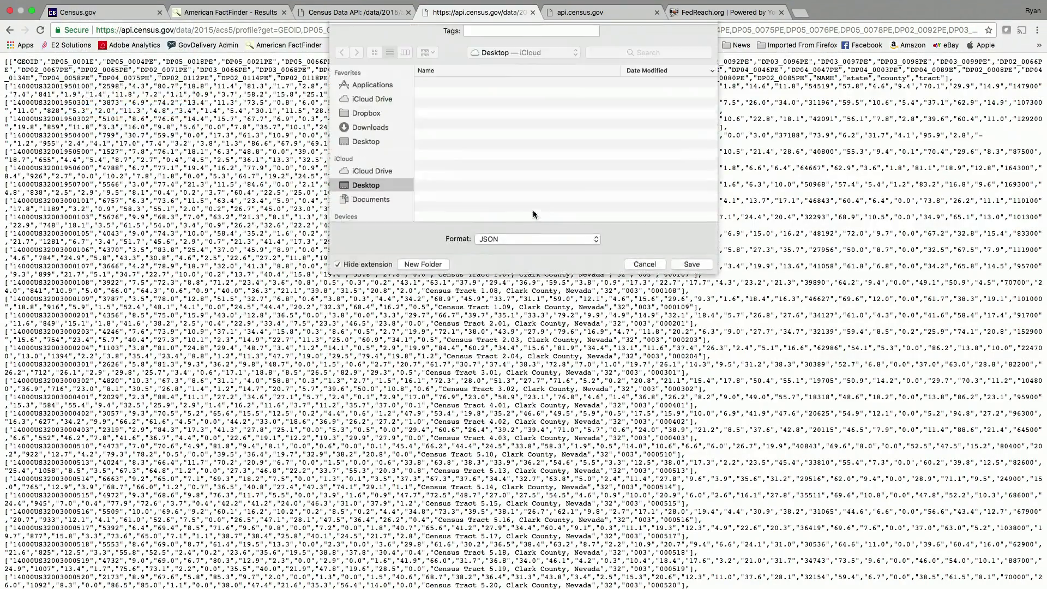
{"action": "left_click", "coordinate": [511, 238]}
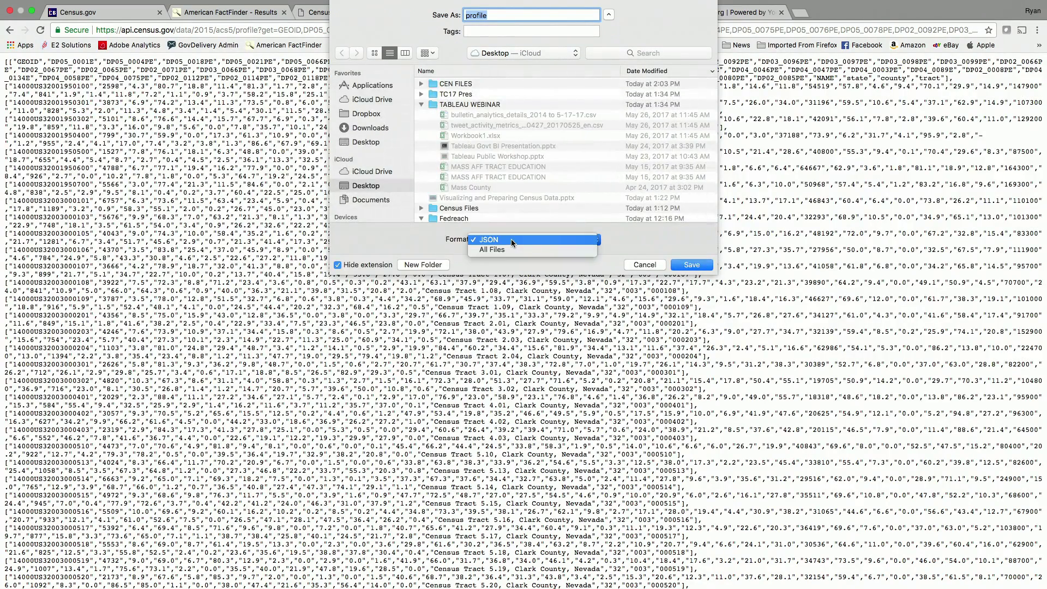
{"action": "left_click", "coordinate": [518, 250]}
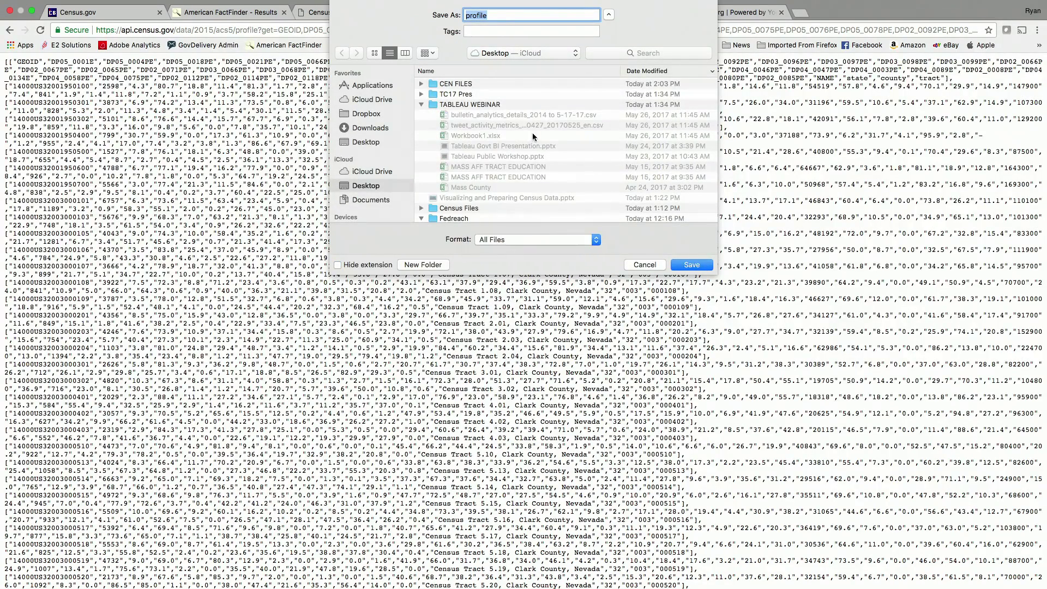
{"action": "left_click", "coordinate": [502, 15]}
{"action": "left_click", "coordinate": [687, 265]}
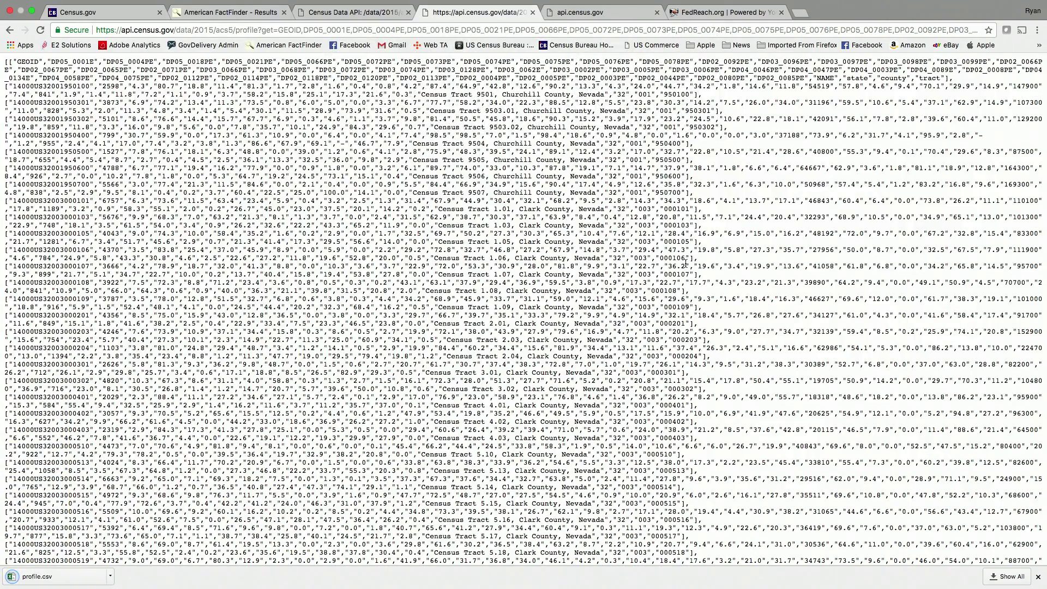
- Open the downloaded profile.csv in Excel, dismiss the file access alert and show the sheet full screen
{"action": "left_click", "coordinate": [32, 577]}
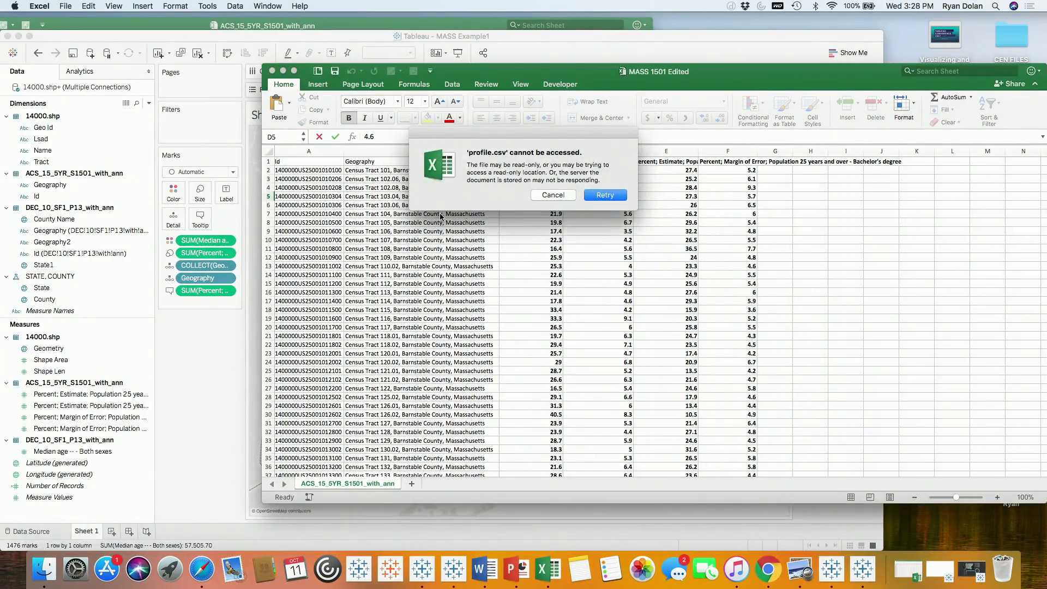
{"action": "left_click", "coordinate": [554, 195]}
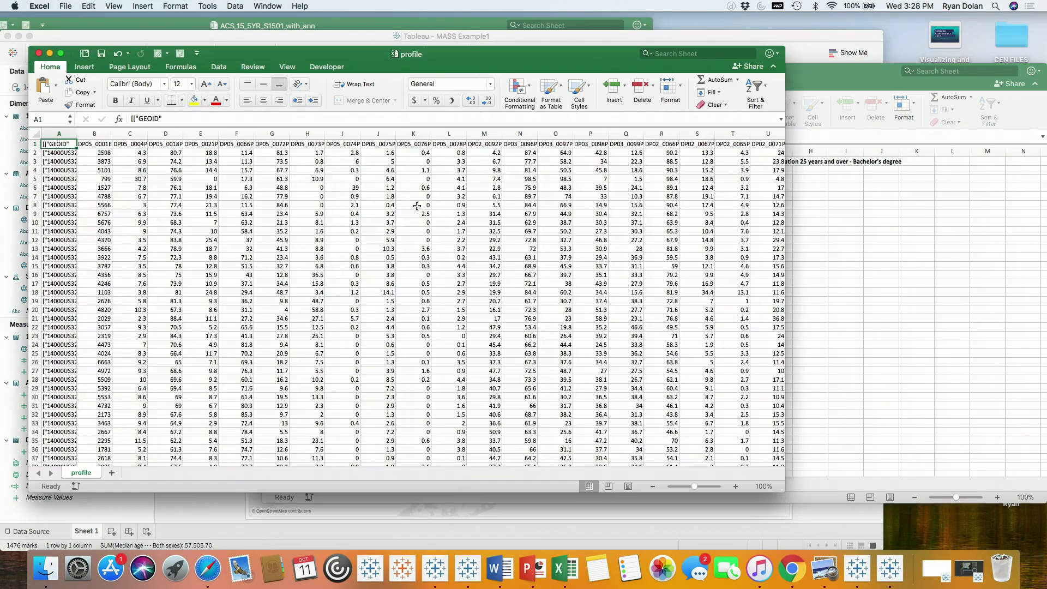
{"action": "left_click", "coordinate": [60, 53]}
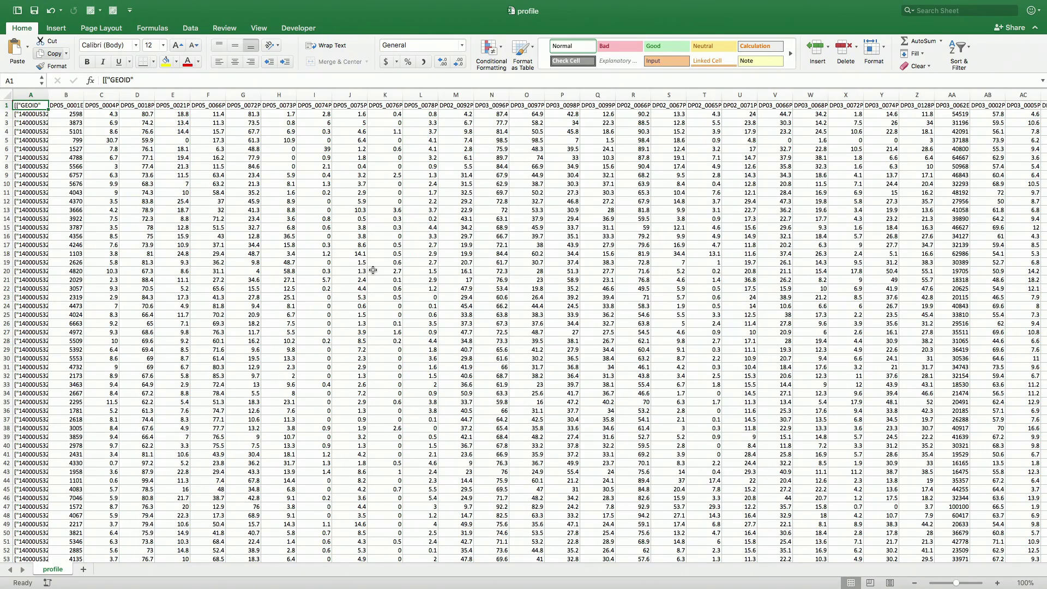
- Switch back to Chrome and view the Community Explorer page on FedReach.org alongside the api.census.gov output
{"action": "key", "text": "ctrl+Left"}
{"action": "key", "text": "ctrl+Right"}
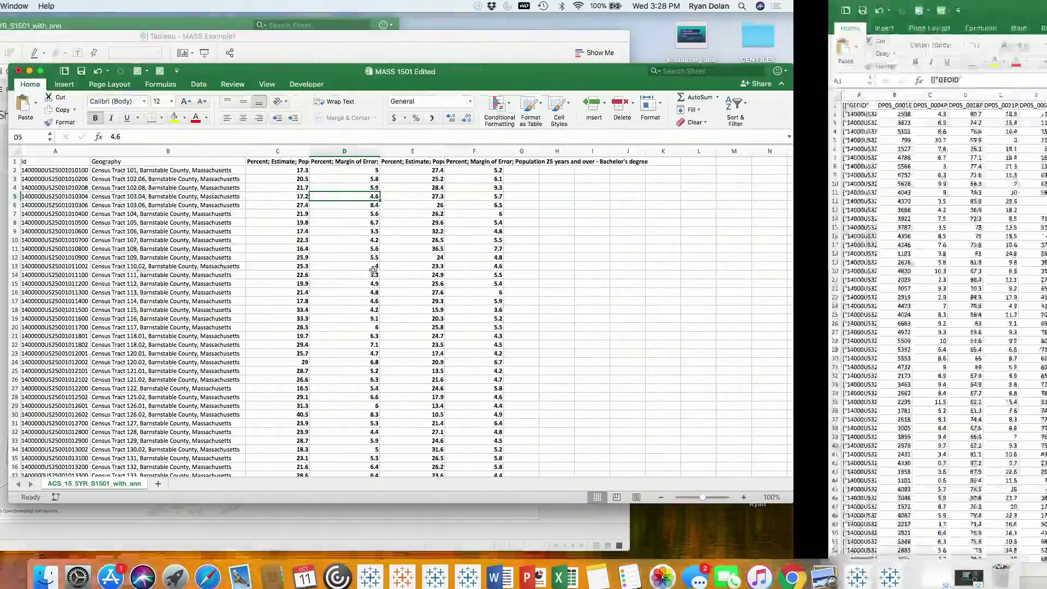
{"action": "key", "text": "ctrl+Right"}
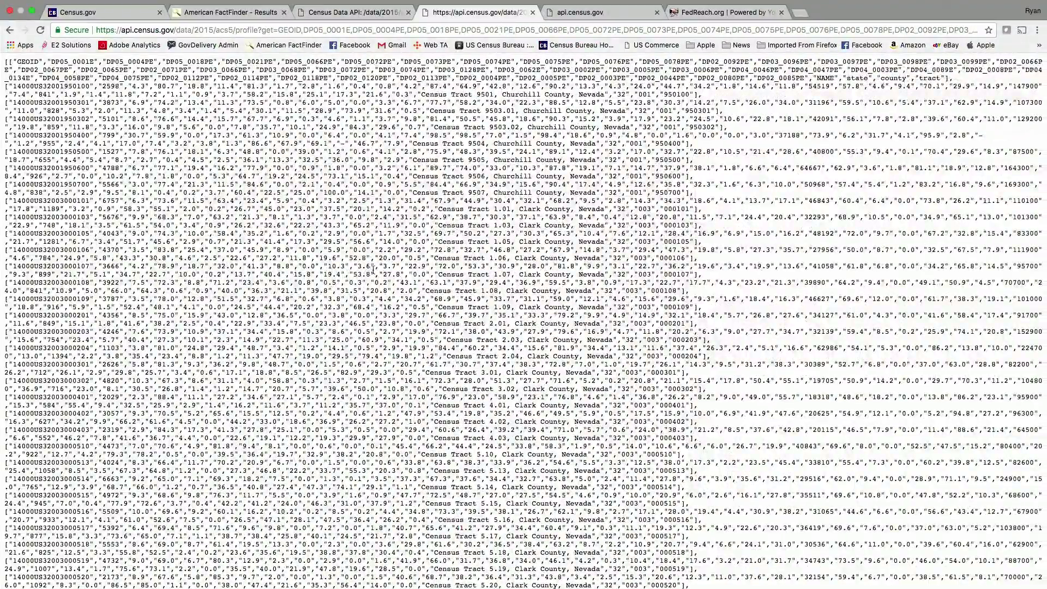
{"action": "left_click", "coordinate": [720, 13]}
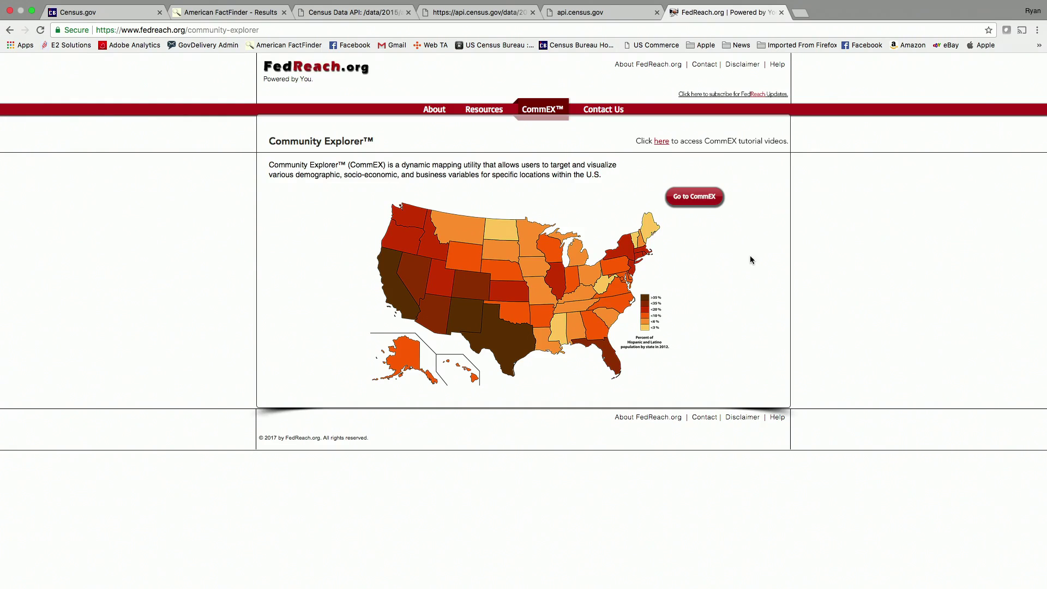
{"action": "left_click", "coordinate": [586, 12]}
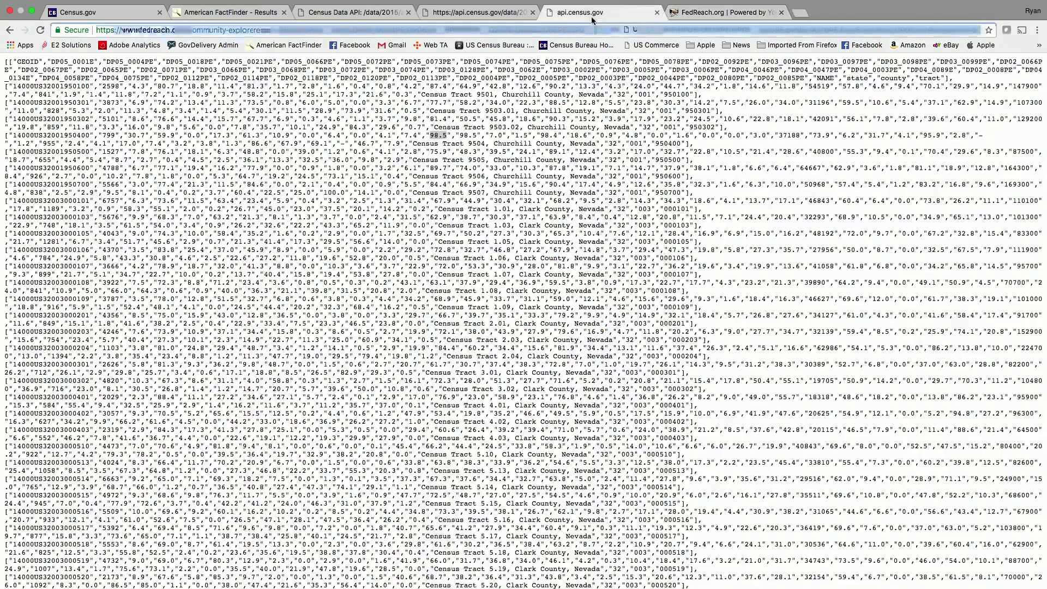
{"action": "left_click", "coordinate": [719, 12]}
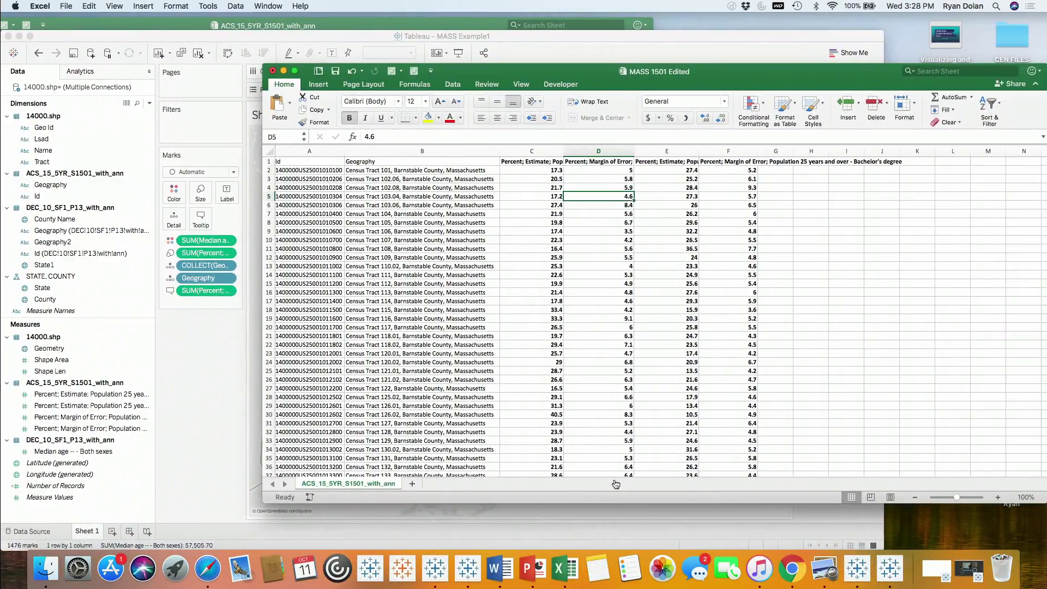
- Switch to Tableau's Fedreach Community Explorer BETA2 workbook and show its State Dashboard in presentation mode
{"action": "left_click", "coordinate": [891, 572]}
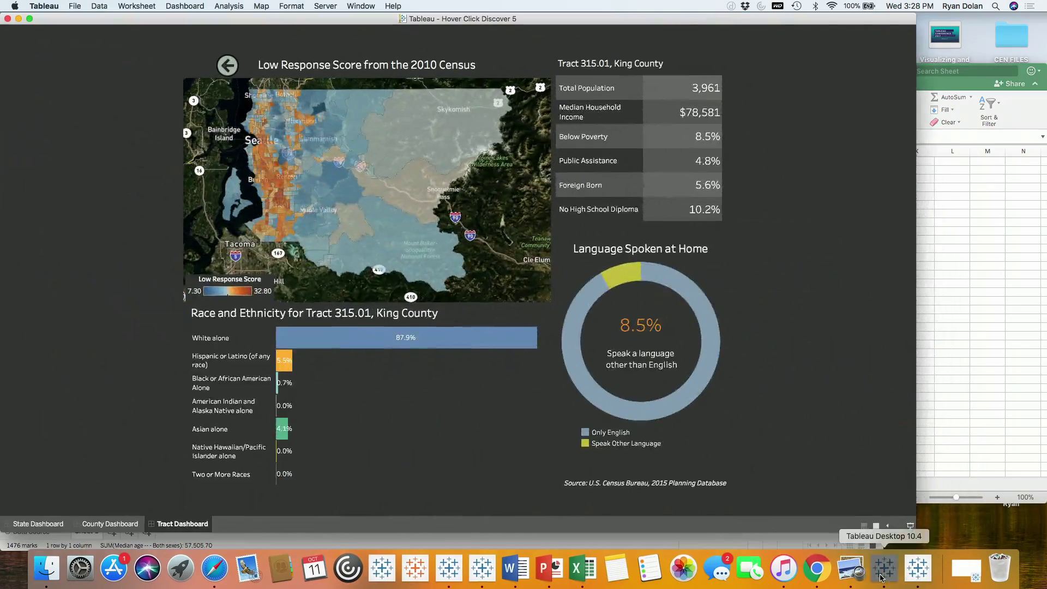
{"action": "left_click", "coordinate": [882, 569]}
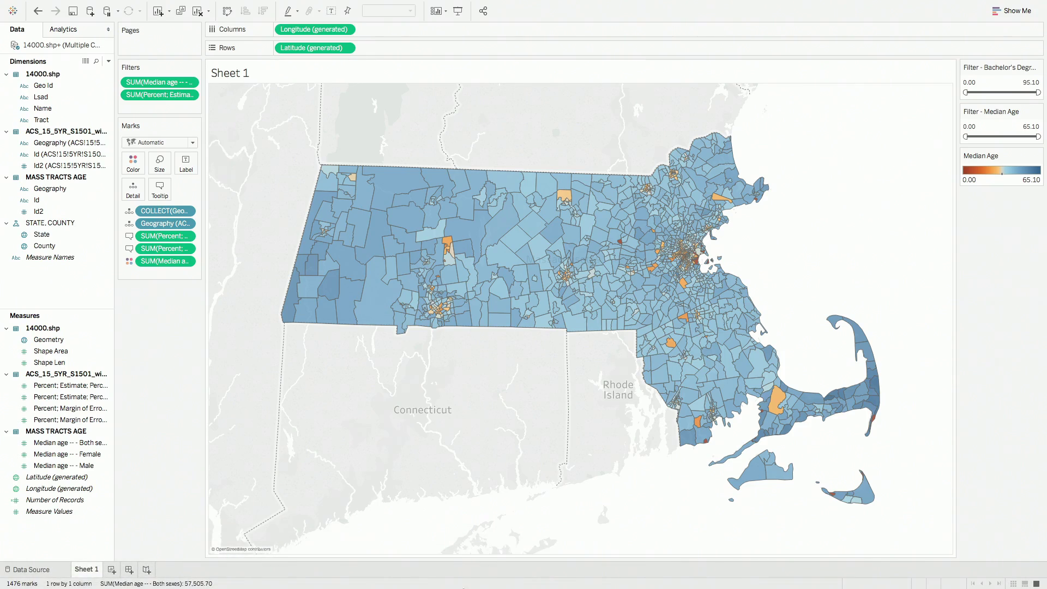
{"action": "left_click", "coordinate": [453, 568]}
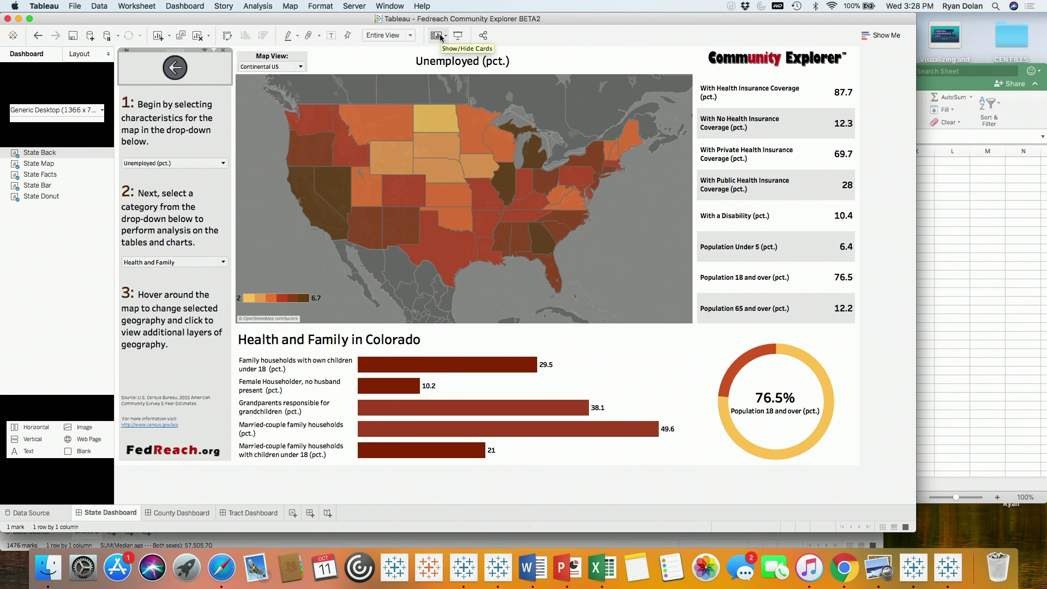
{"action": "left_click", "coordinate": [458, 35]}
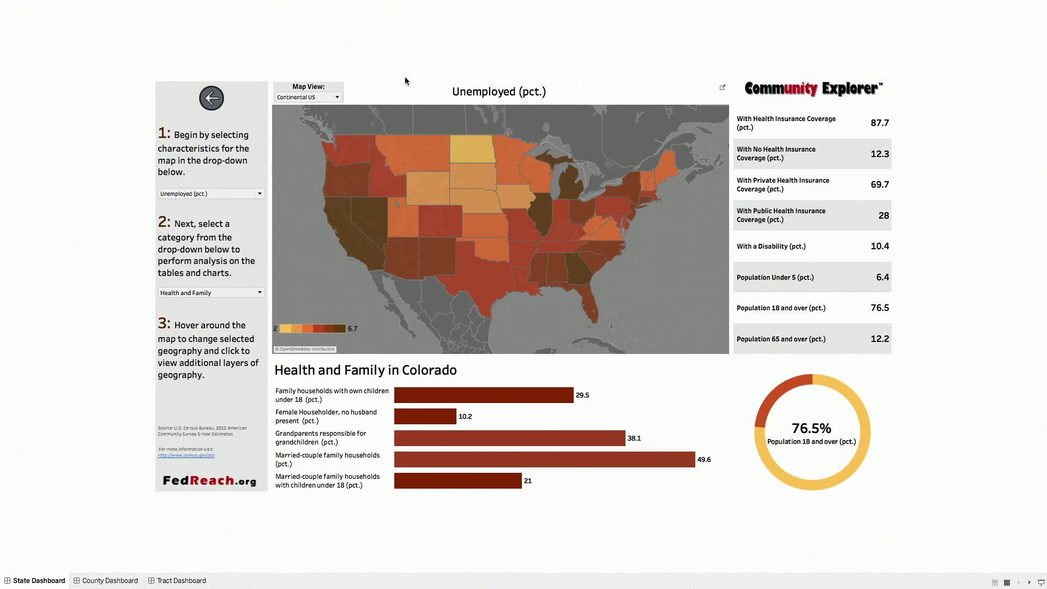
- Examine individual states' figures on the unemployment map, and switch Map View to District of Columbia and back to Continental US
{"action": "mouse_move", "coordinate": [472, 176]}
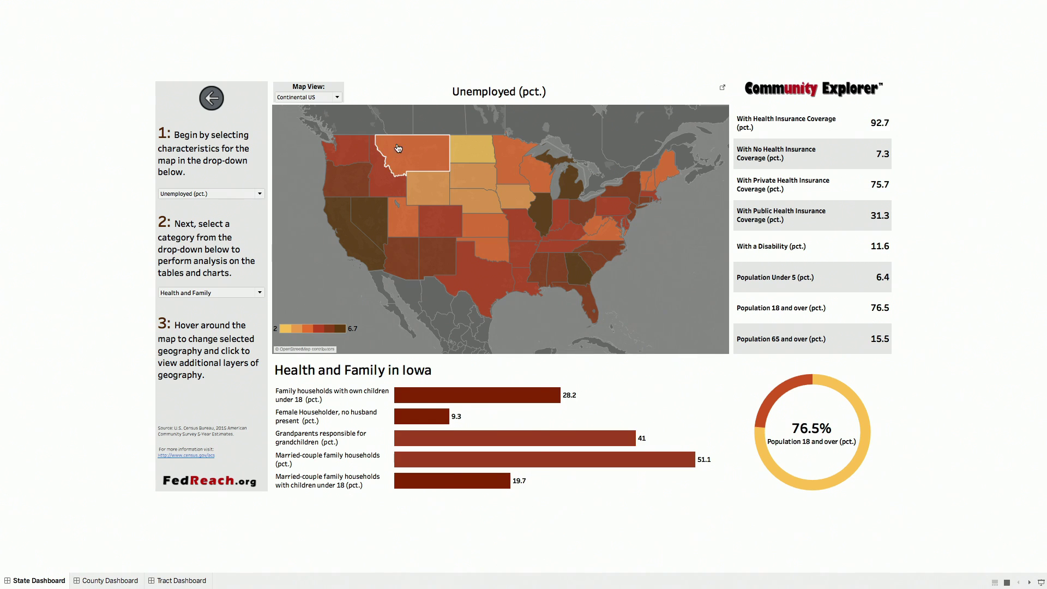
{"action": "left_click", "coordinate": [336, 97]}
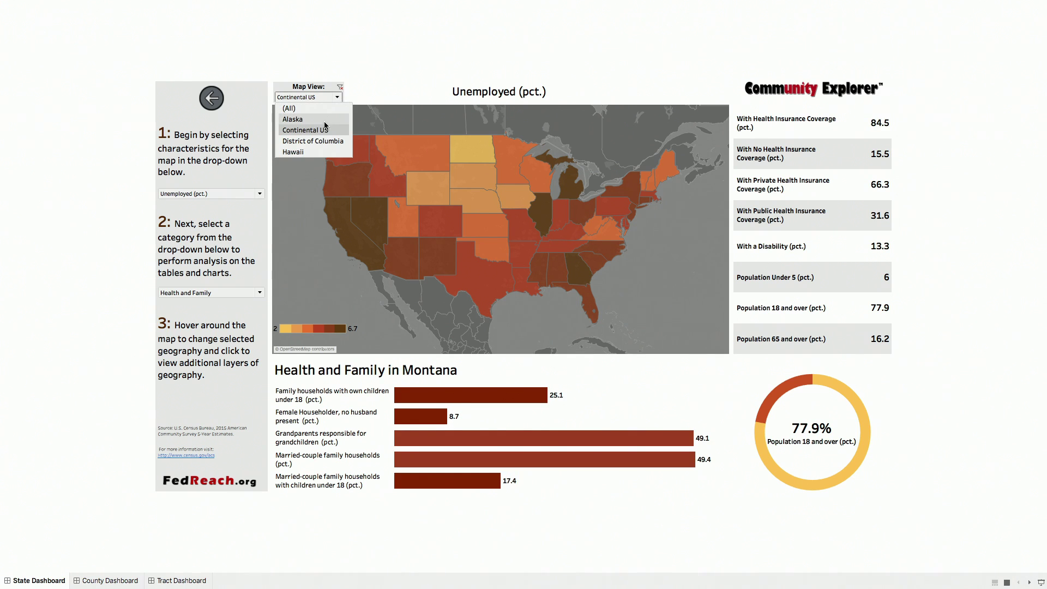
{"action": "left_click", "coordinate": [328, 142]}
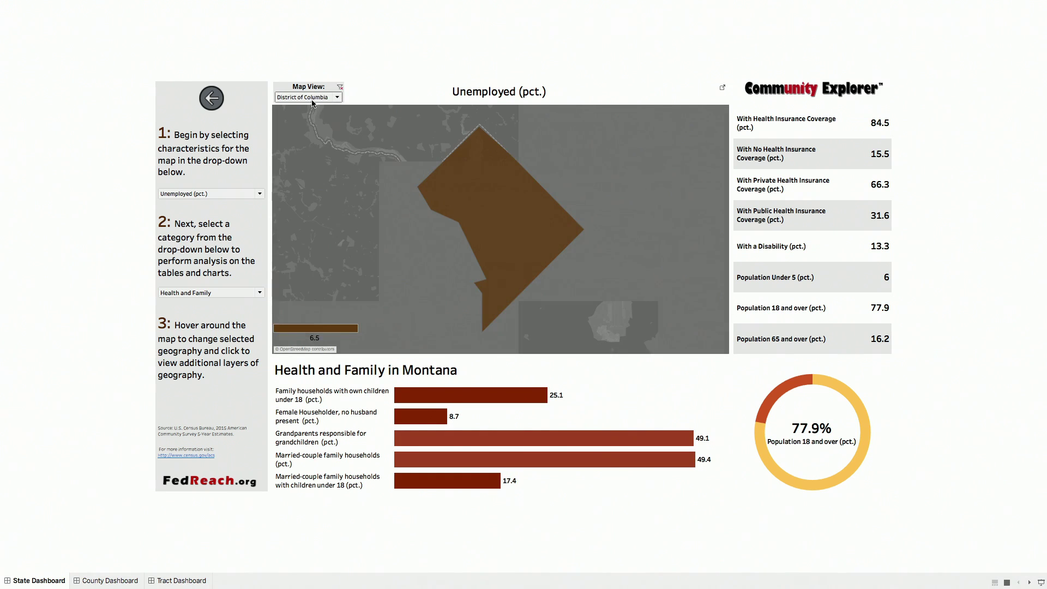
{"action": "left_click", "coordinate": [337, 98]}
{"action": "left_click", "coordinate": [318, 129]}
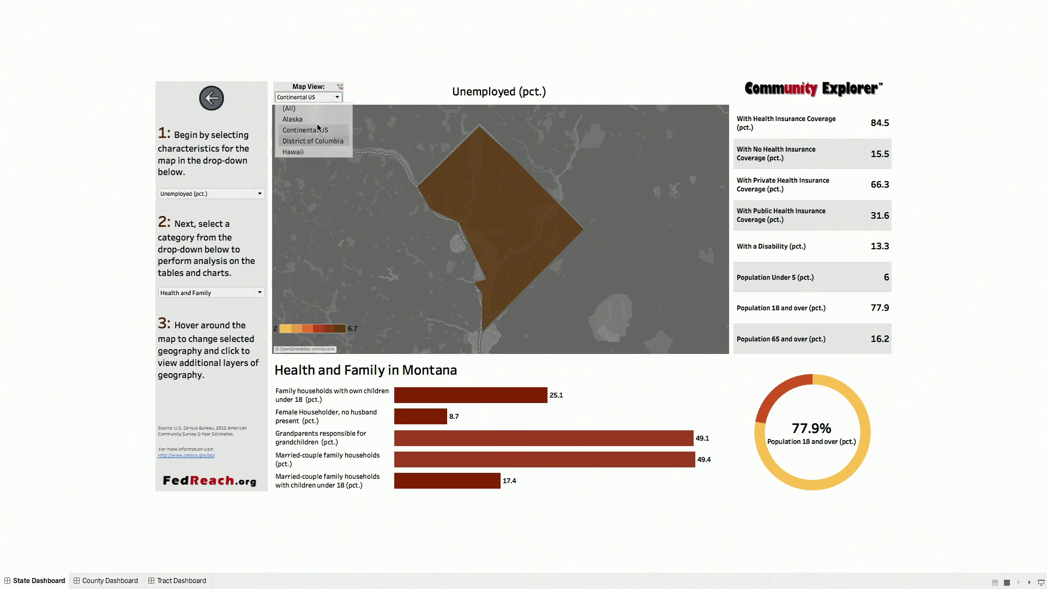
- Switch the Map View to Alaska and back to Continental US
{"action": "left_click", "coordinate": [334, 98]}
{"action": "left_click", "coordinate": [313, 119]}
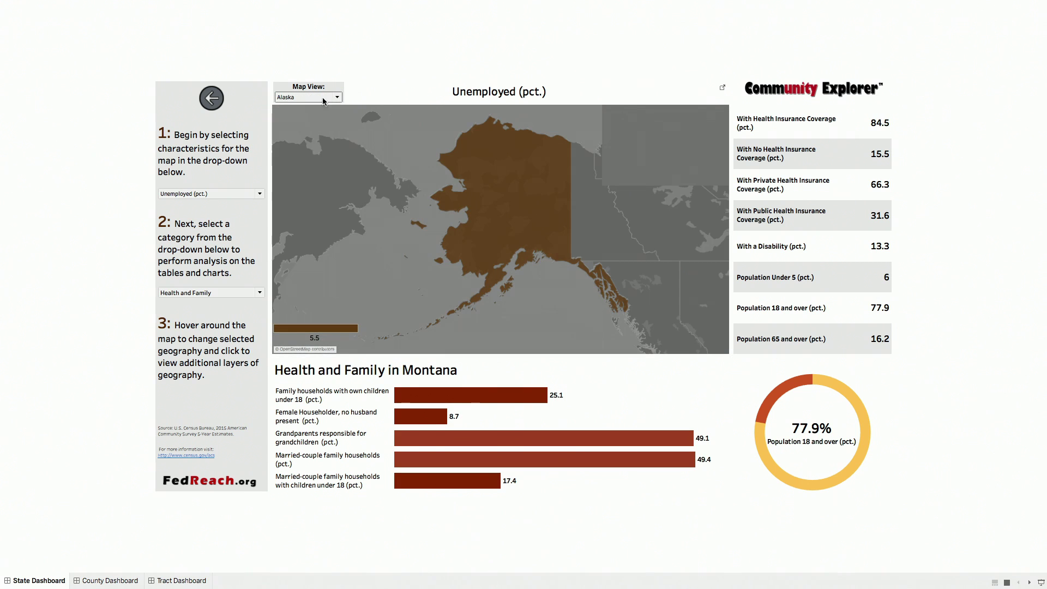
{"action": "left_click", "coordinate": [333, 98]}
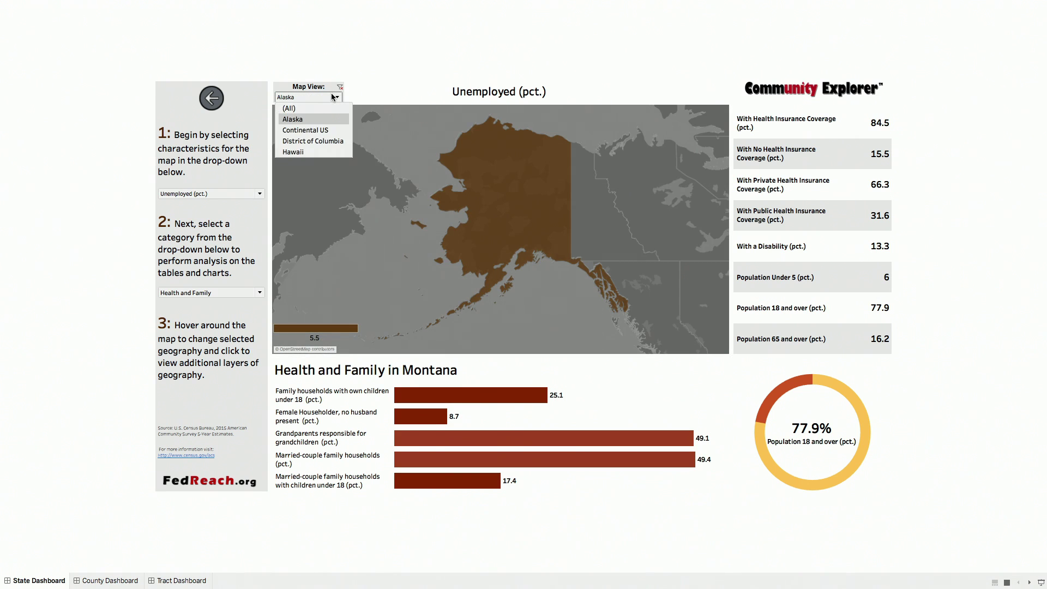
{"action": "left_click", "coordinate": [327, 130]}
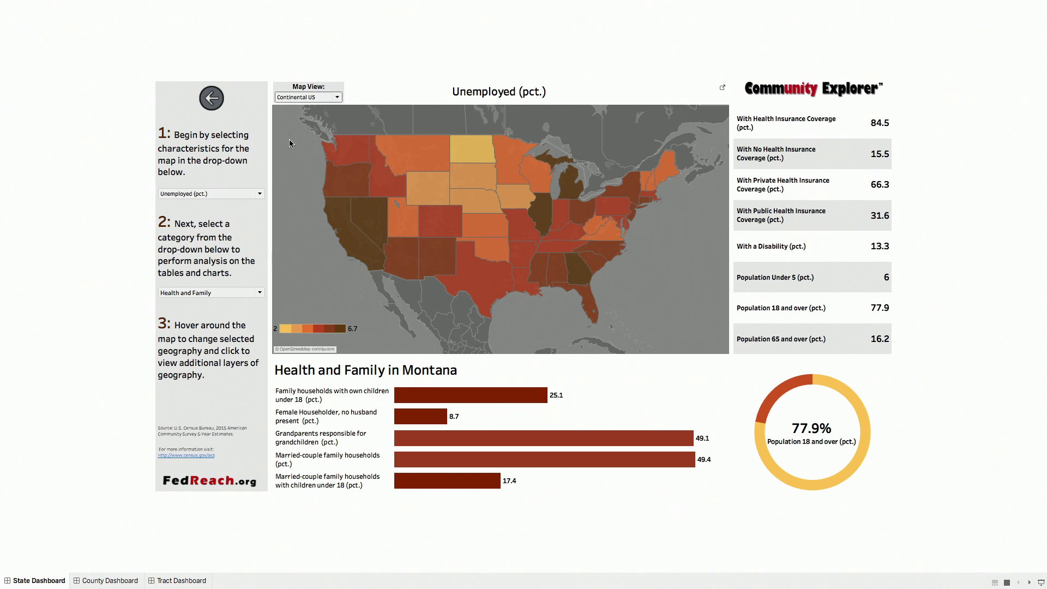
- Show High School Graduate or higher (pct.), Housing Value - Median (dollars) and Total Population on the map, and return to Unemployed (pct.)
{"action": "mouse_move", "coordinate": [540, 396]}
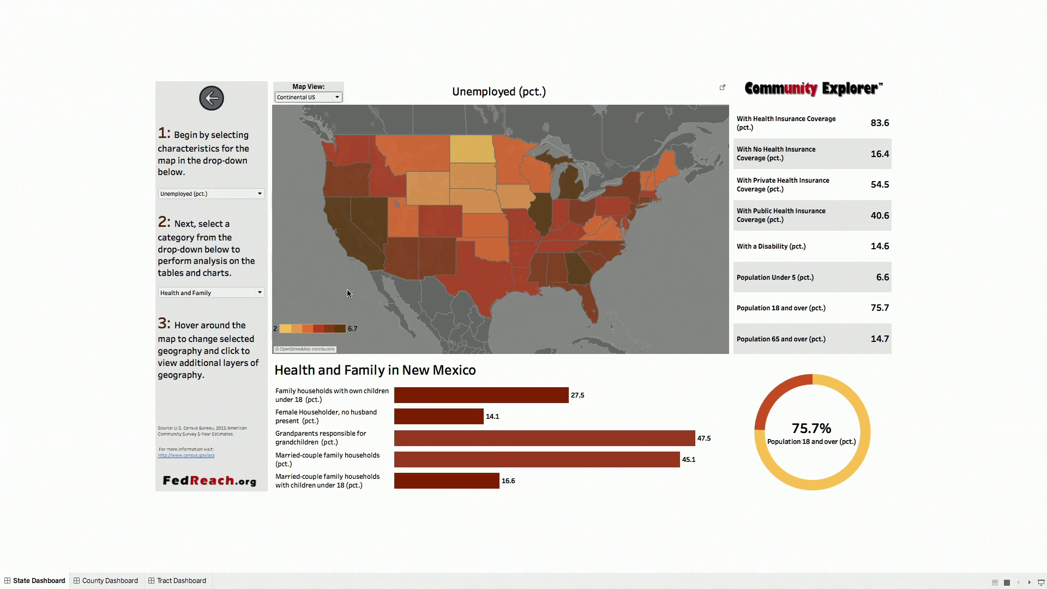
{"action": "left_click", "coordinate": [252, 195]}
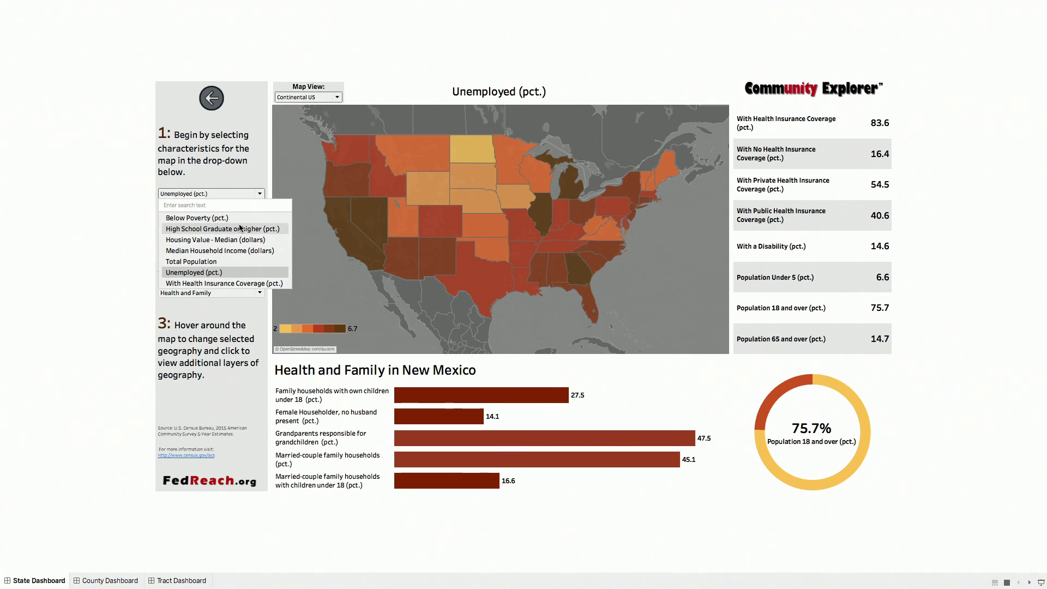
{"action": "left_click", "coordinate": [240, 228]}
{"action": "left_click", "coordinate": [241, 194]}
{"action": "left_click", "coordinate": [238, 241]}
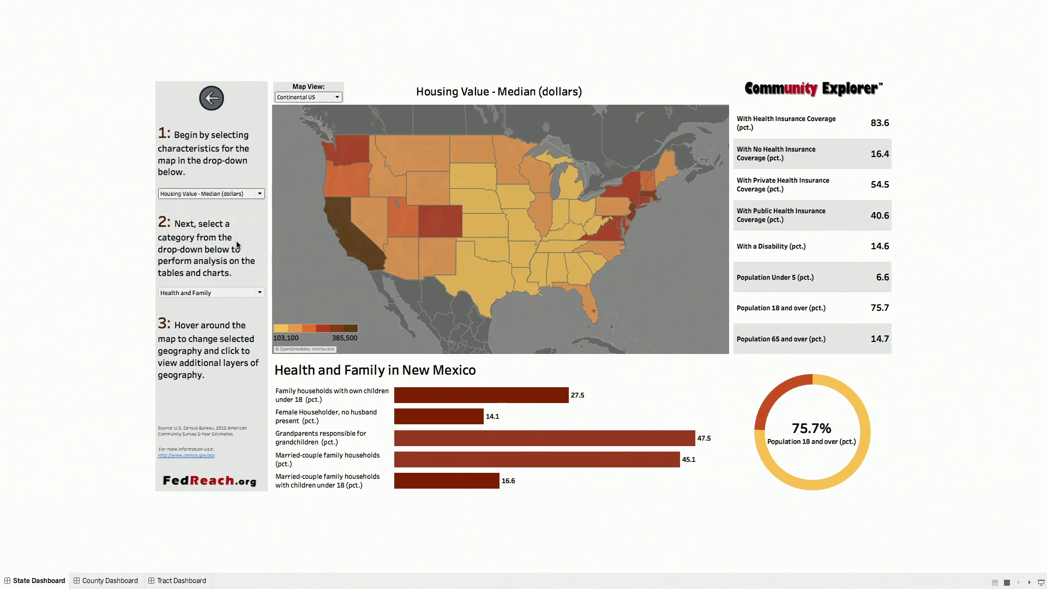
{"action": "left_click", "coordinate": [235, 195]}
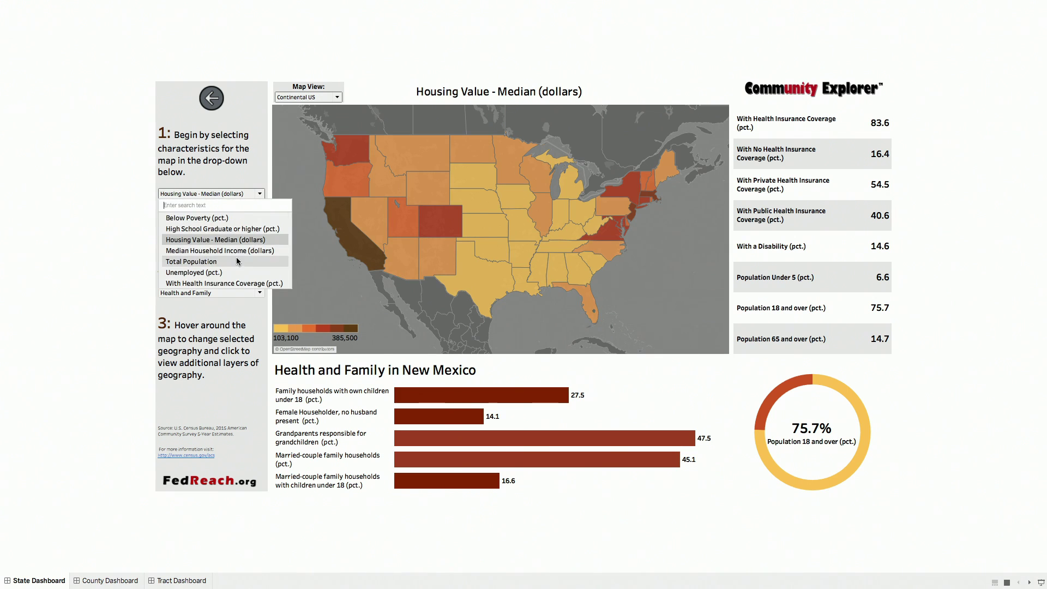
{"action": "left_click", "coordinate": [236, 262]}
{"action": "left_click", "coordinate": [231, 194]}
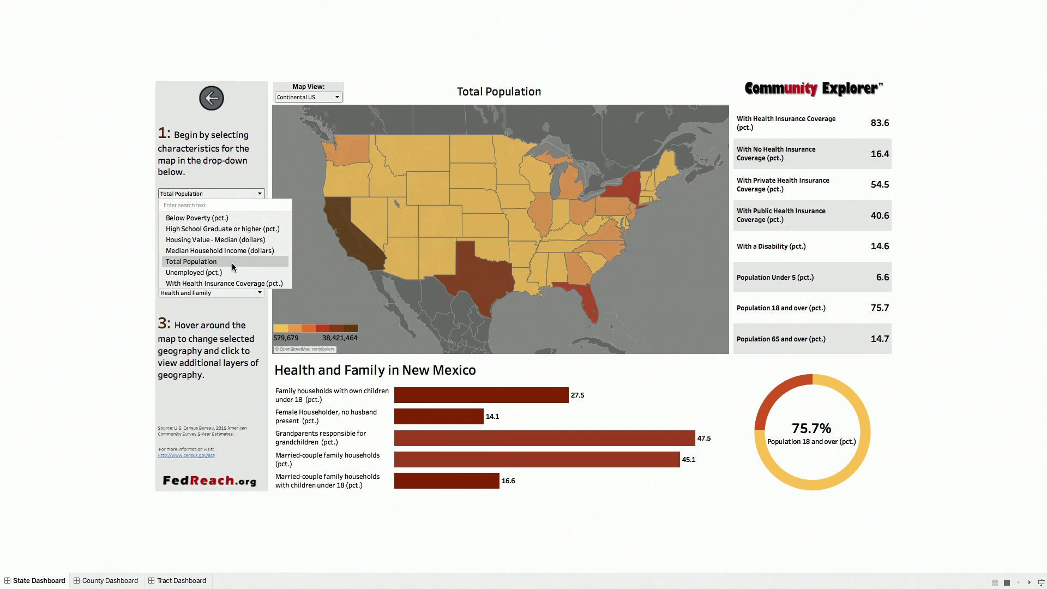
{"action": "left_click", "coordinate": [232, 263]}
{"action": "left_click", "coordinate": [232, 195]}
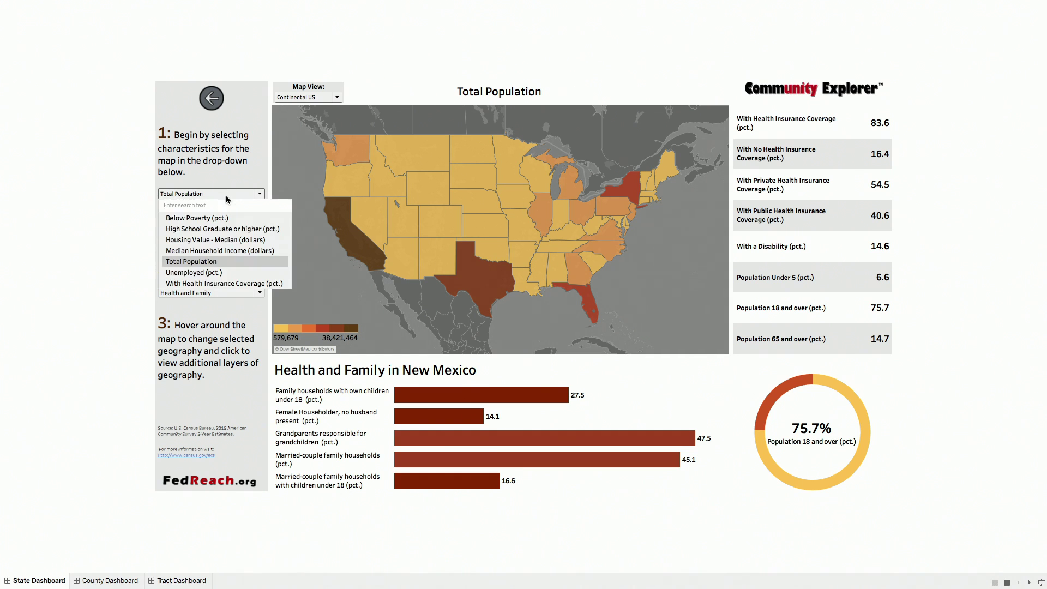
{"action": "left_click", "coordinate": [229, 274]}
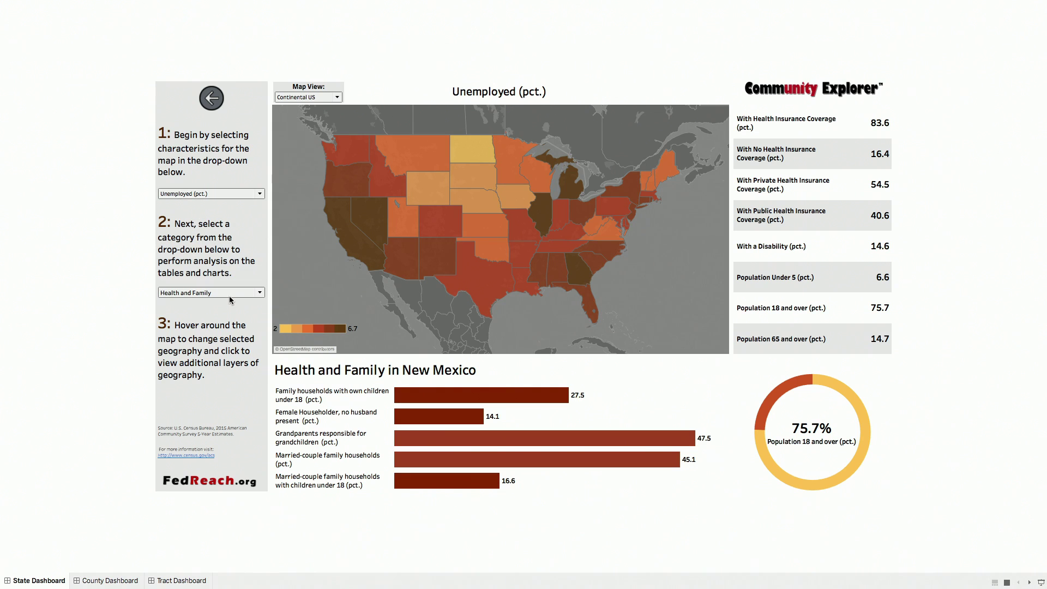
- Switch the analysis category to Demographics and back to Health and Family, and examine Colorado's figures
{"action": "left_click", "coordinate": [230, 295]}
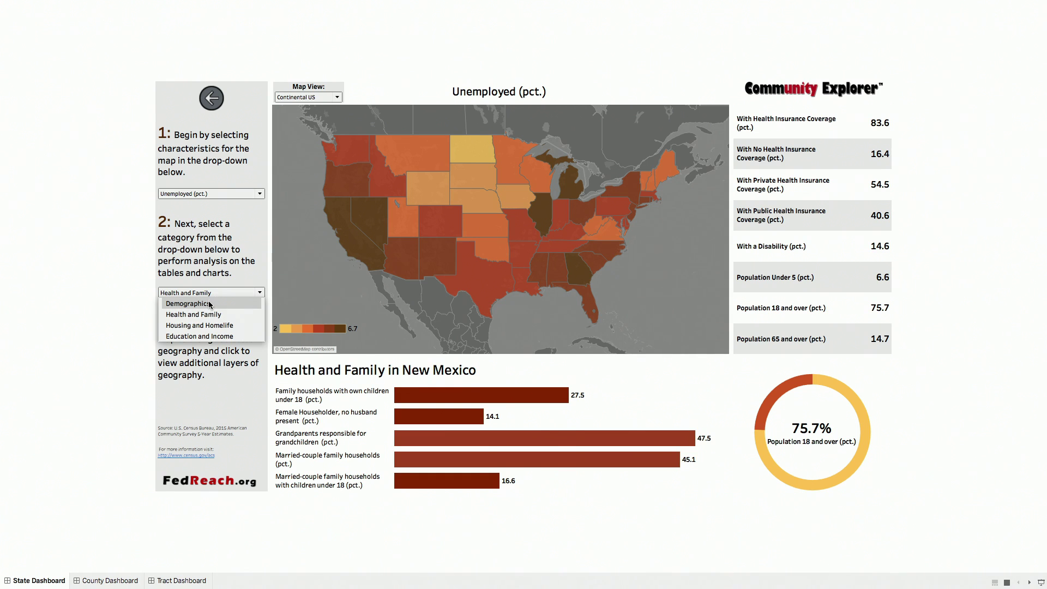
{"action": "left_click", "coordinate": [207, 303]}
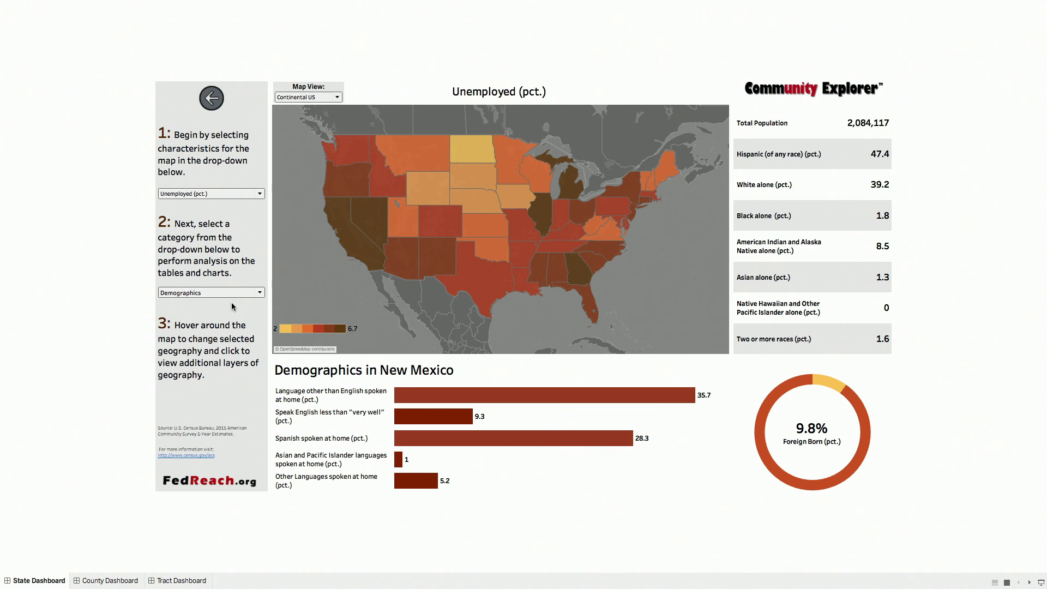
{"action": "left_click", "coordinate": [213, 295]}
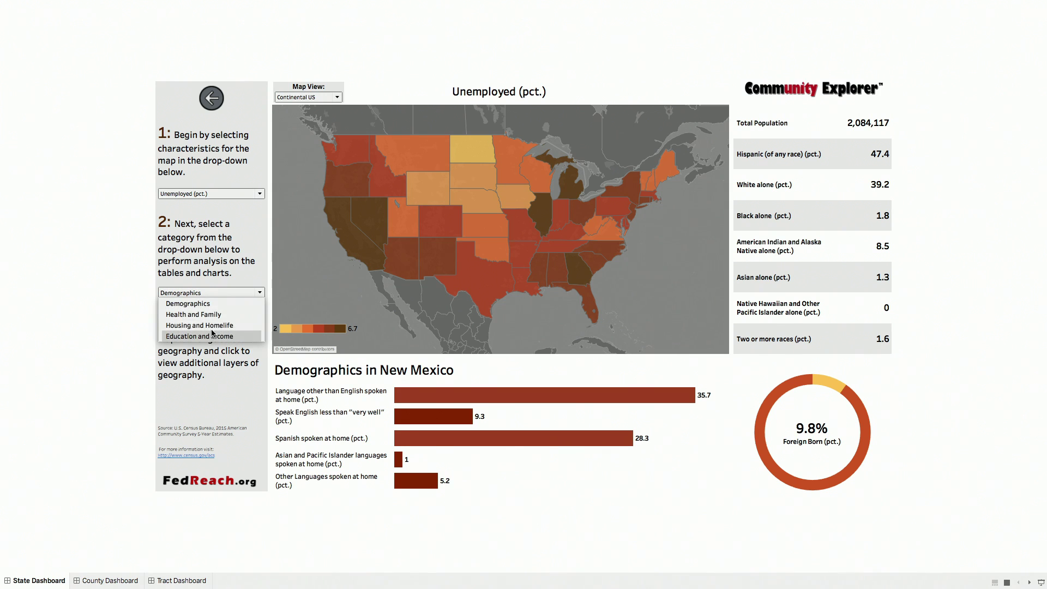
{"action": "left_click", "coordinate": [215, 317]}
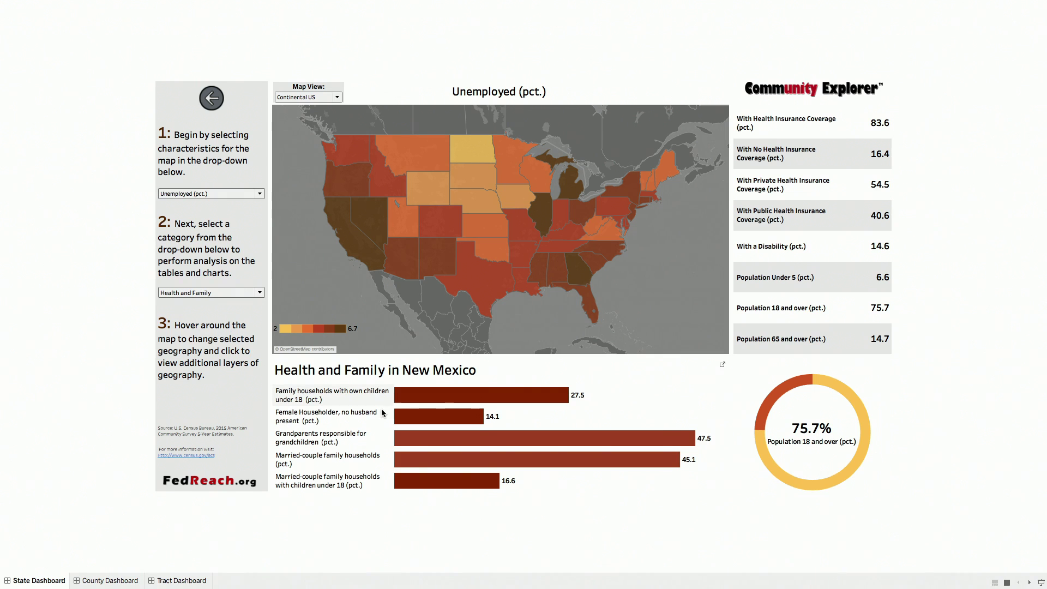
{"action": "mouse_move", "coordinate": [447, 393]}
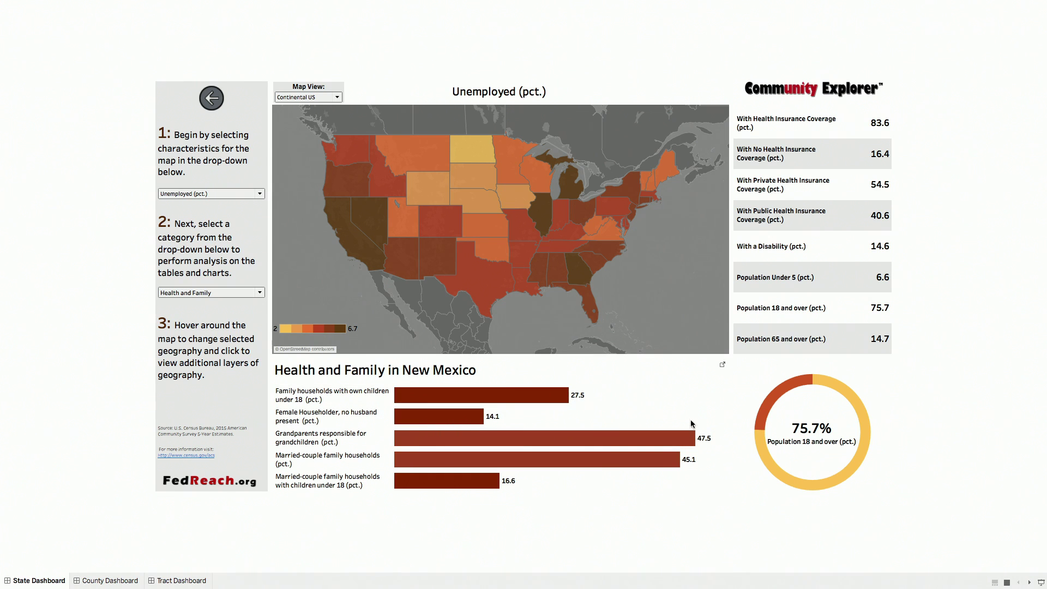
{"action": "mouse_move", "coordinate": [869, 348]}
{"action": "mouse_move", "coordinate": [543, 175]}
{"action": "mouse_move", "coordinate": [441, 221]}
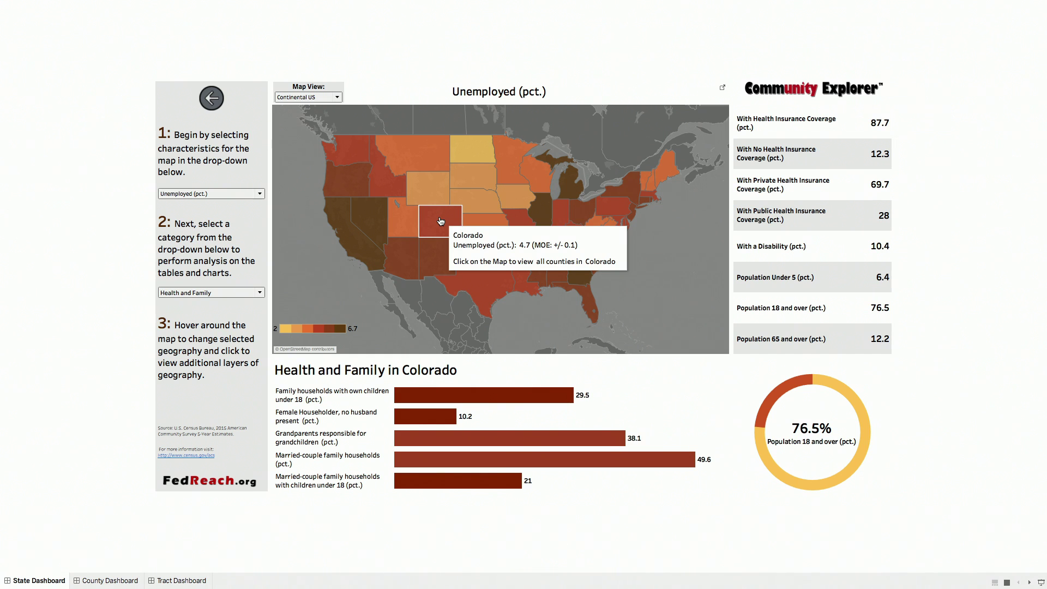
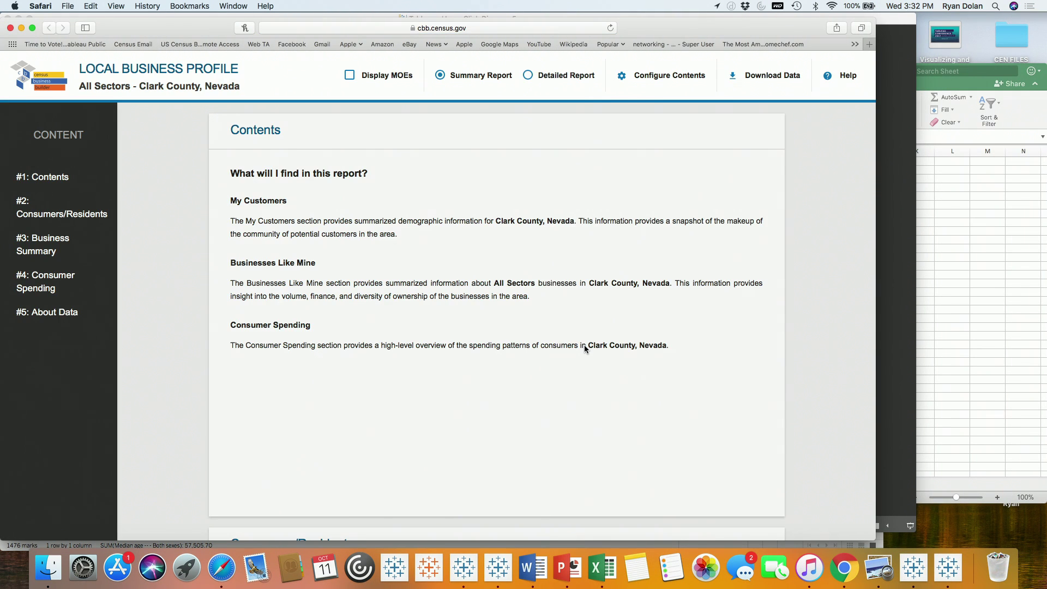
- Review the Local Business Profile summary report for Clark County, Nevada, from start to end and switch it to Detailed Report
{"action": "scroll", "coordinate": [584, 346], "scroll_direction": "down", "scroll_amount": 20}
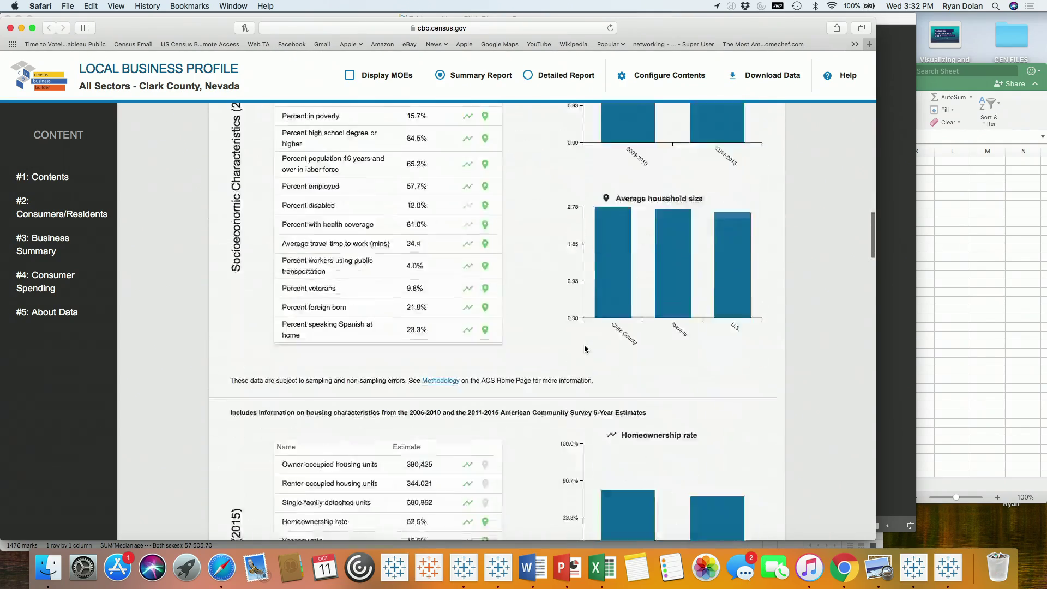
{"action": "scroll", "coordinate": [584, 349], "scroll_direction": "down", "scroll_amount": 20}
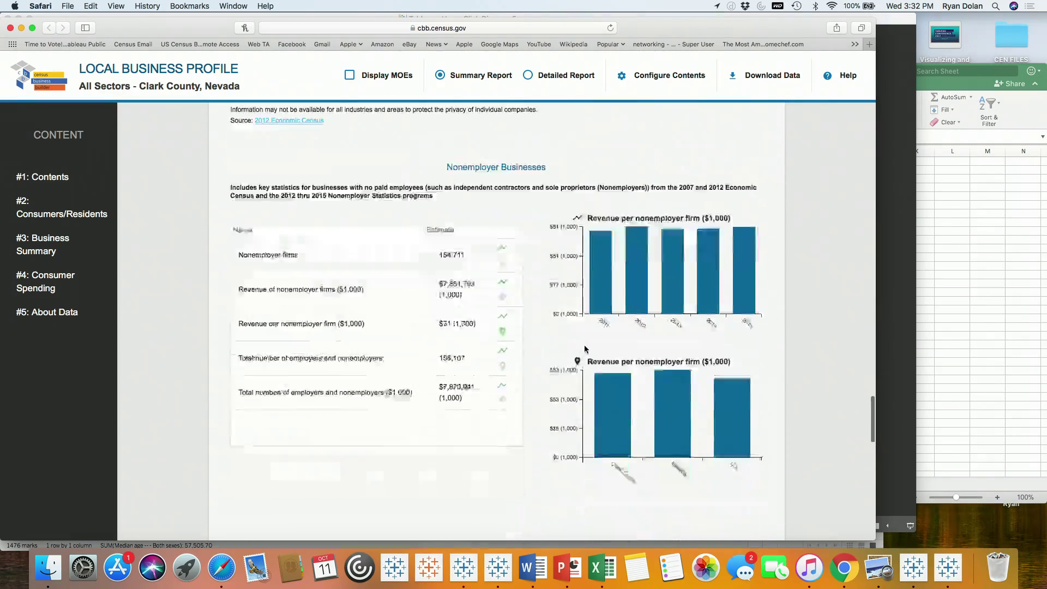
{"action": "scroll", "coordinate": [585, 349], "scroll_direction": "down", "scroll_amount": 10}
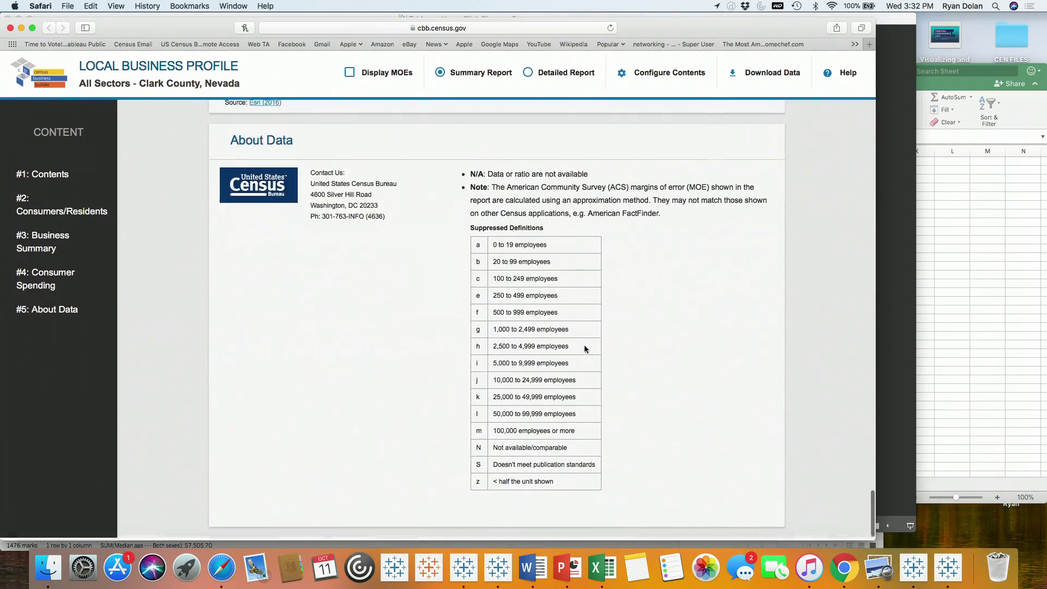
{"action": "scroll", "coordinate": [584, 349], "scroll_direction": "up", "scroll_amount": 15}
{"action": "scroll", "coordinate": [584, 349], "scroll_direction": "up", "scroll_amount": 20}
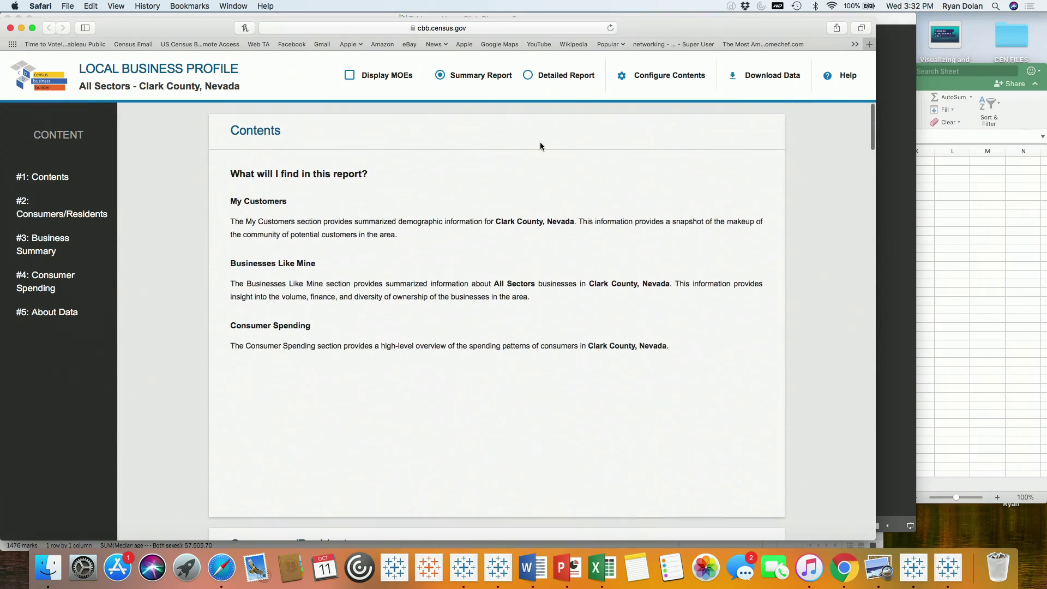
{"action": "left_click", "coordinate": [527, 76]}
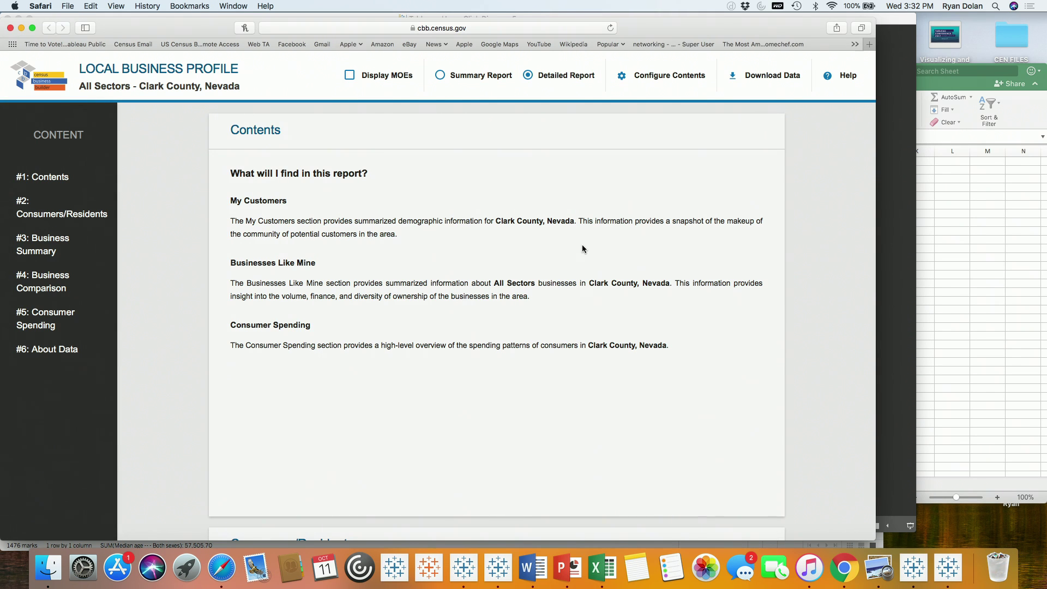
- Switch to Tableau's County Dashboard for Nevada and drill down into Clark County's census tracts
{"action": "key", "text": "ctrl+Right"}
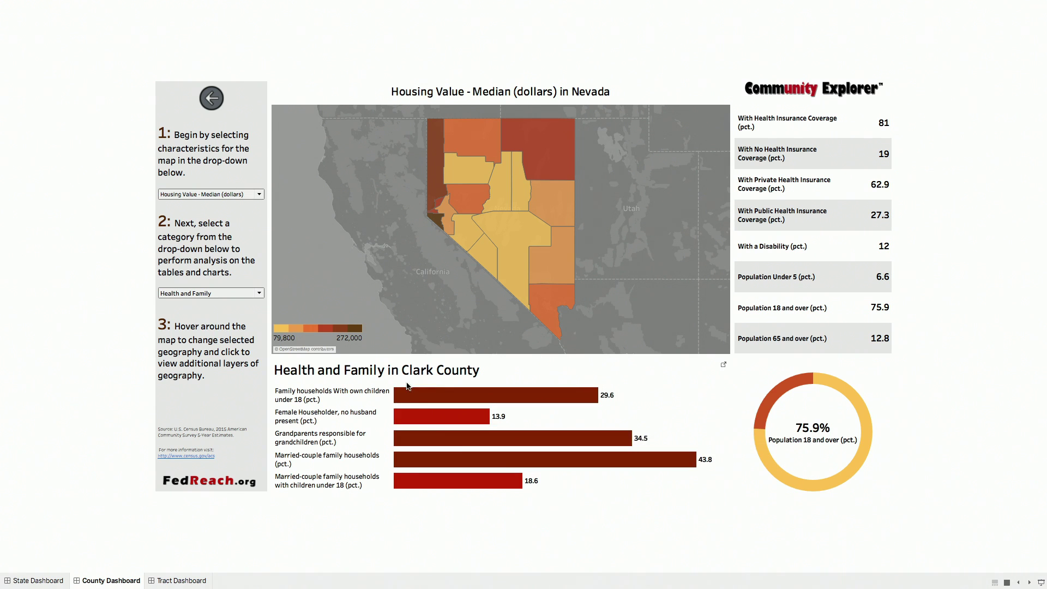
{"action": "left_click", "coordinate": [547, 303]}
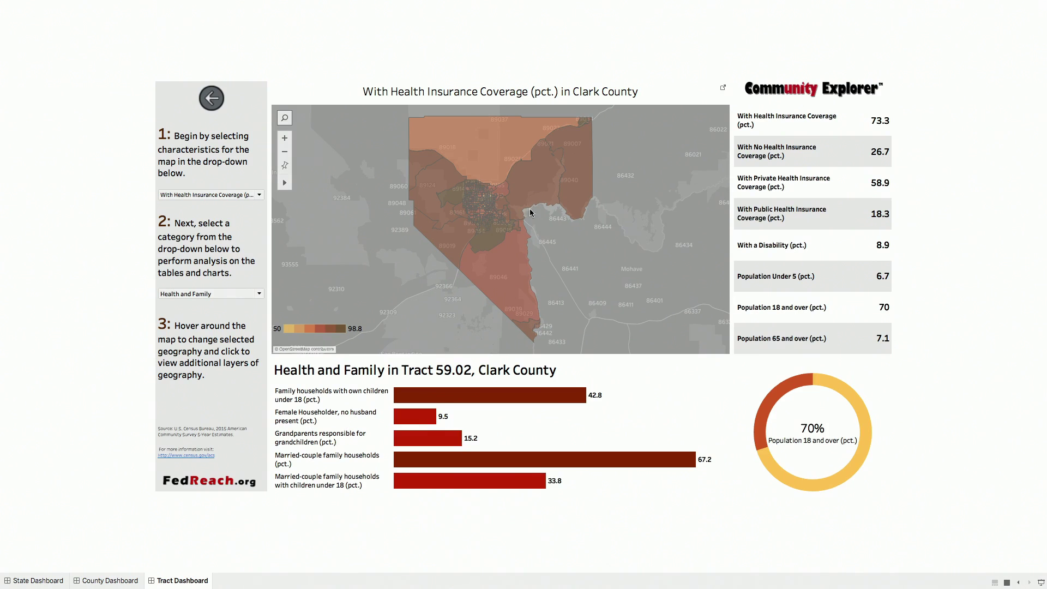
{"action": "mouse_move", "coordinate": [471, 191]}
- Take the Tableau window out of full screen, shift it on the desktop and exit presentation mode
{"action": "mouse_move", "coordinate": [164, 3]}
{"action": "left_click", "coordinate": [30, 19]}
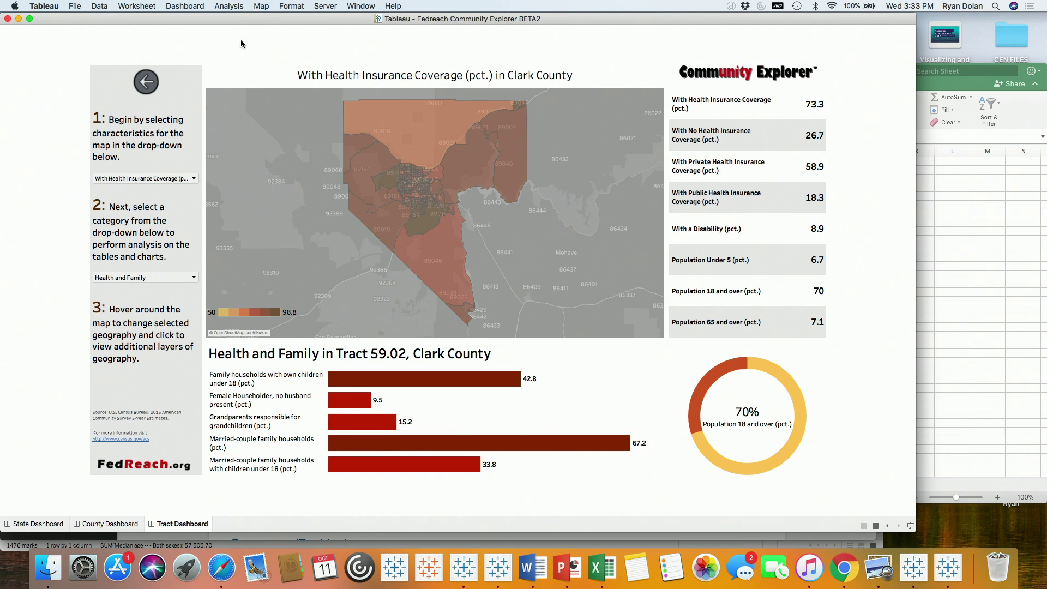
{"action": "left_click_drag", "start_coordinate": [241, 20], "coordinate": [294, 19]}
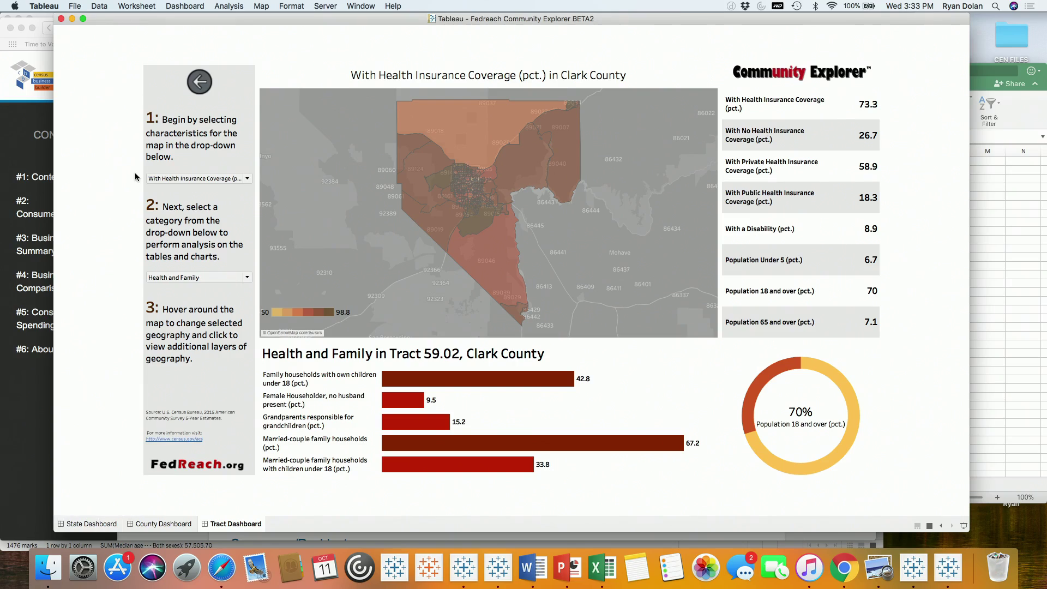
{"action": "left_click", "coordinate": [83, 20]}
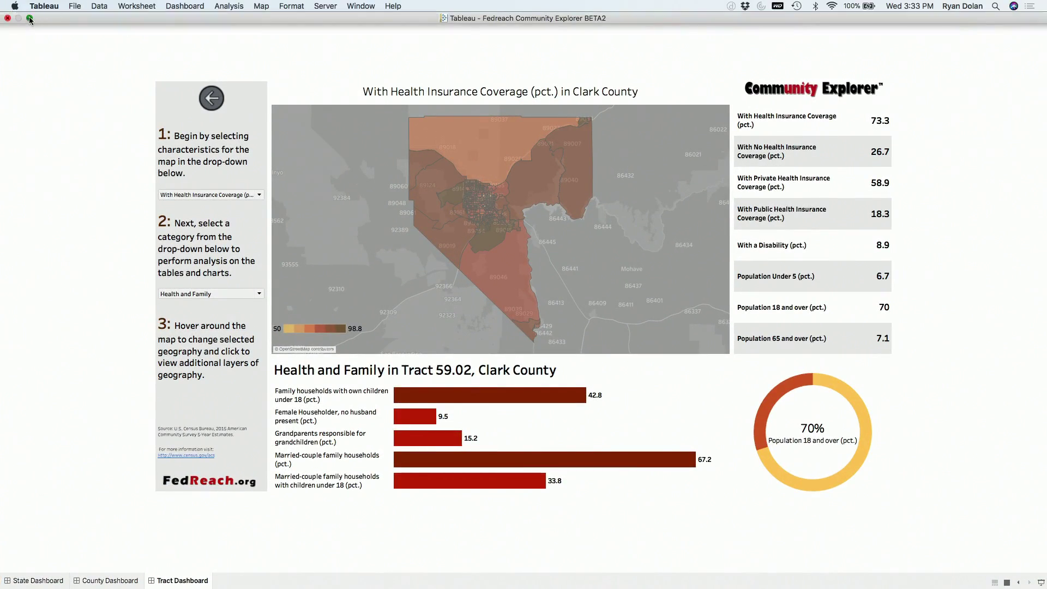
{"action": "left_click", "coordinate": [29, 19]}
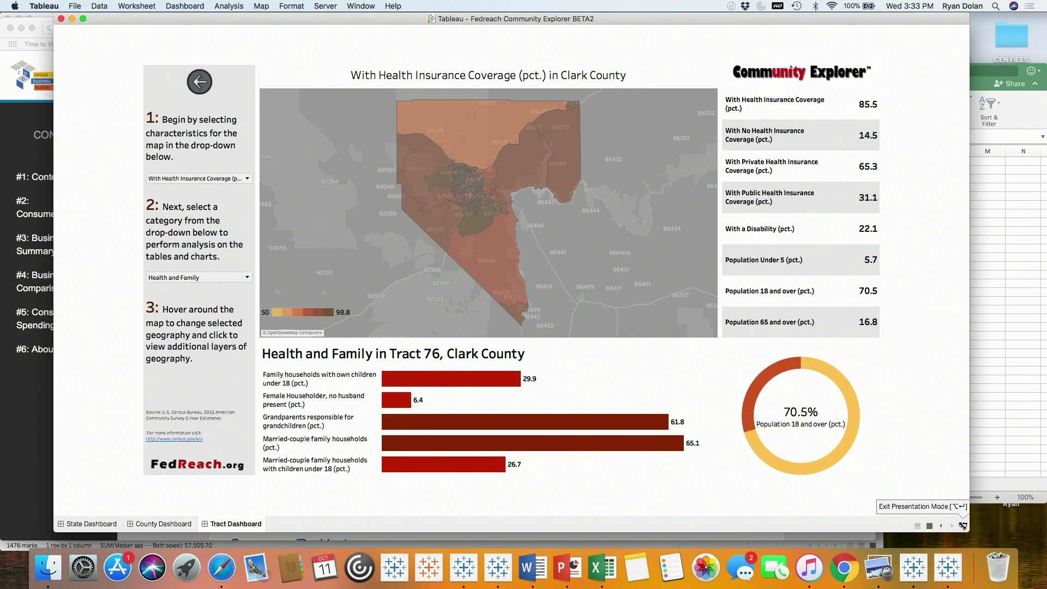
{"action": "left_click", "coordinate": [965, 526]}
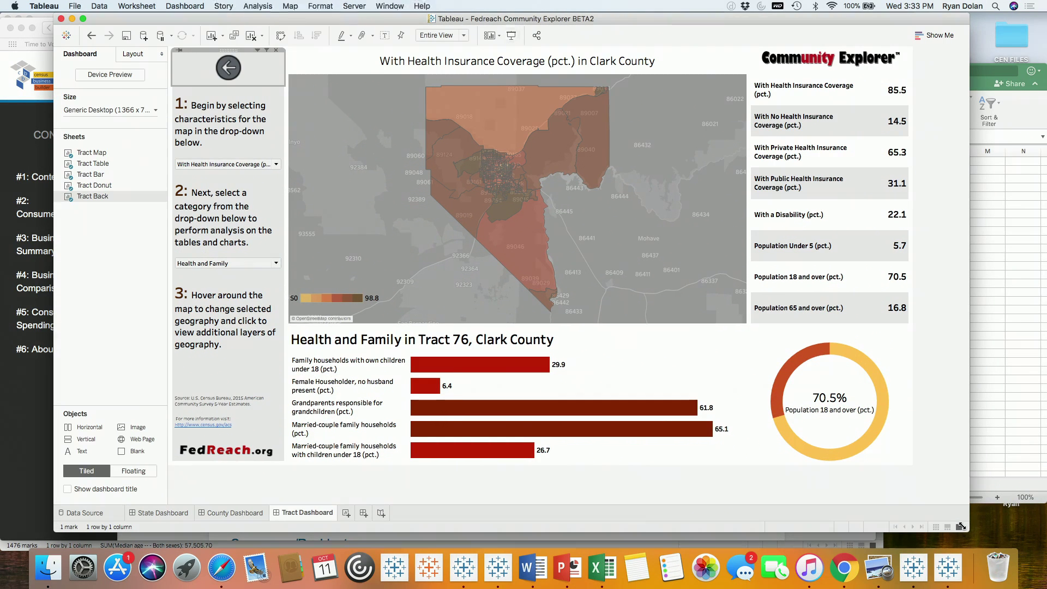
- Open the workbook's data source, load the data preview and examine the columns of the joined census tract, shapefile and MOE tables
{"action": "left_click", "coordinate": [84, 512]}
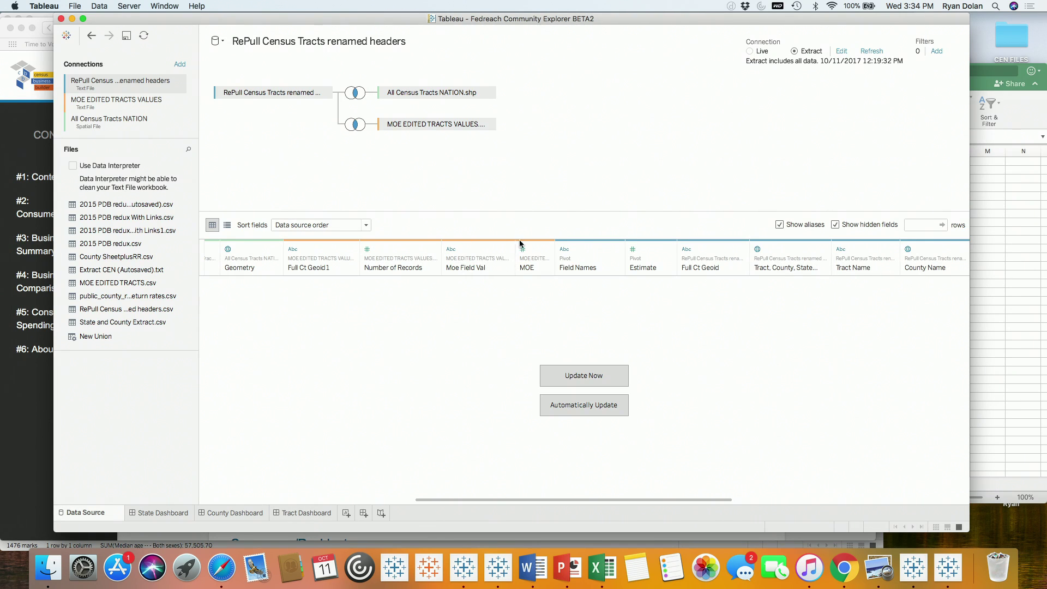
{"action": "left_click", "coordinate": [528, 264]}
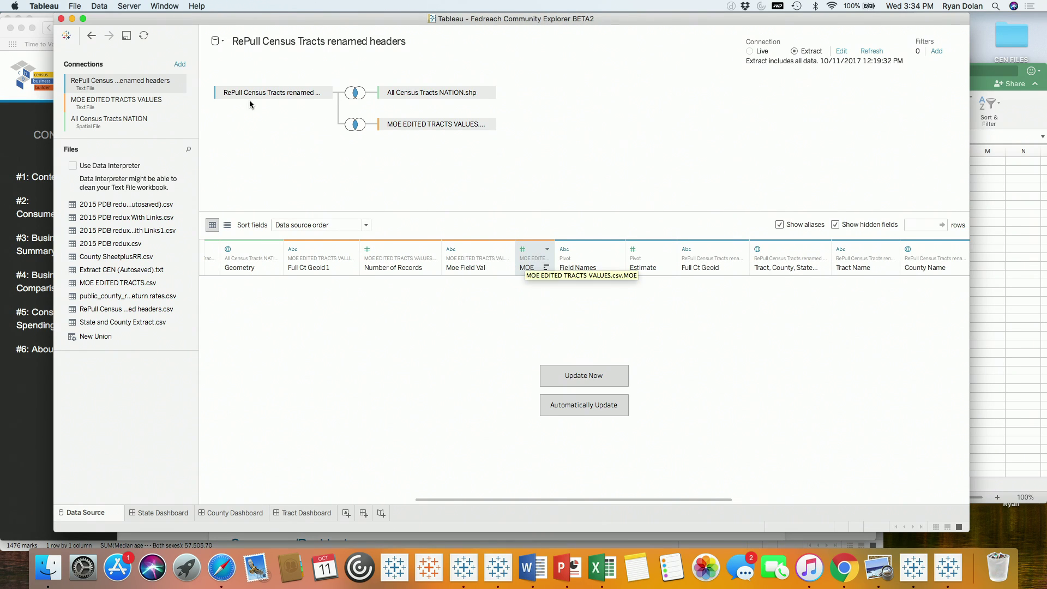
{"action": "left_click", "coordinate": [575, 375]}
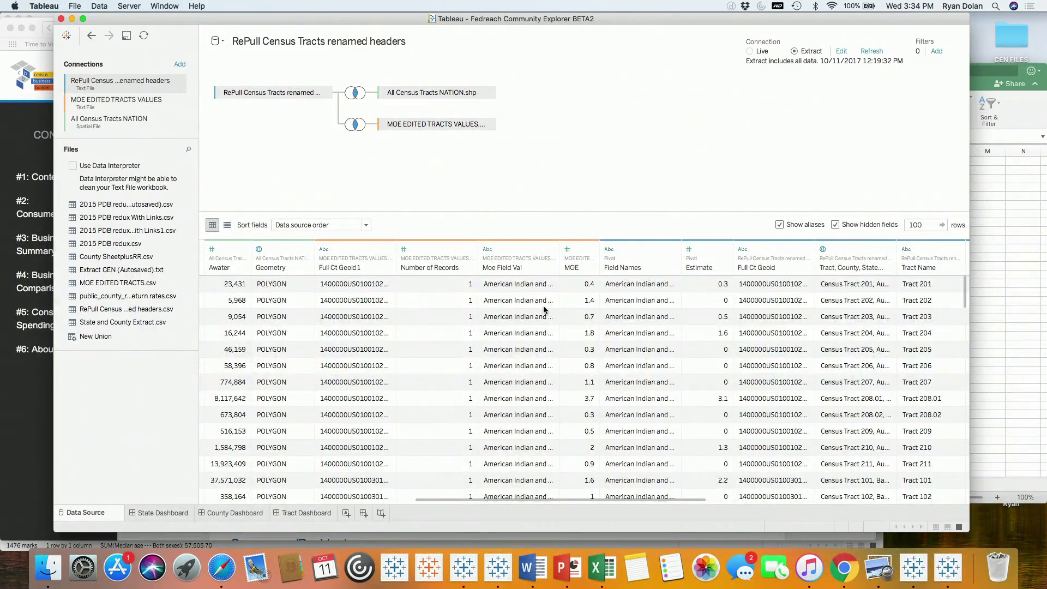
{"action": "scroll", "coordinate": [542, 306], "scroll_direction": "left", "scroll_amount": 10}
{"action": "scroll", "coordinate": [543, 306], "scroll_direction": "left", "scroll_amount": 2}
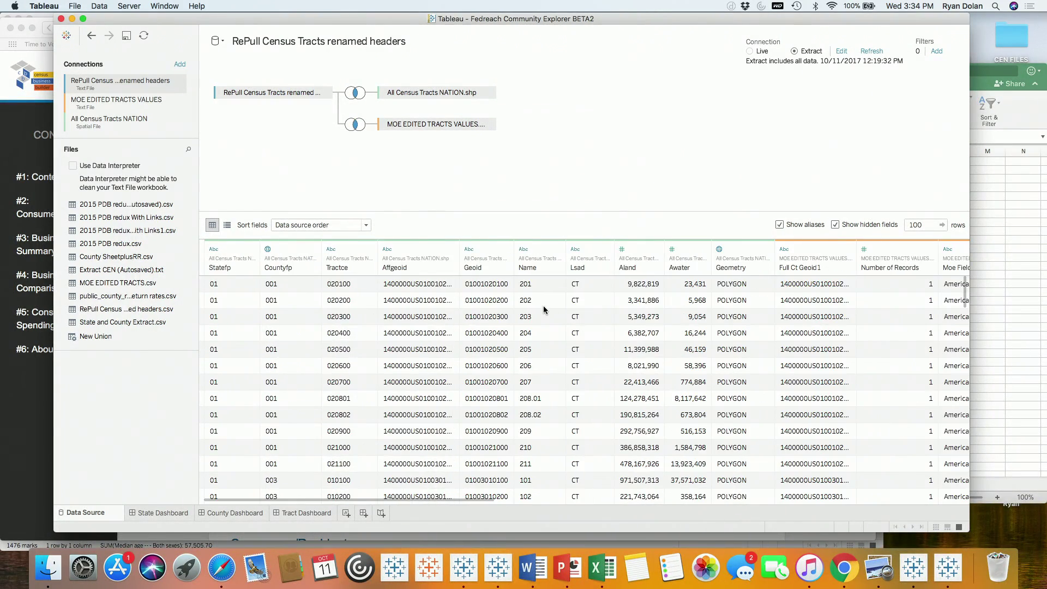
{"action": "scroll", "coordinate": [543, 309], "scroll_direction": "right", "scroll_amount": 15}
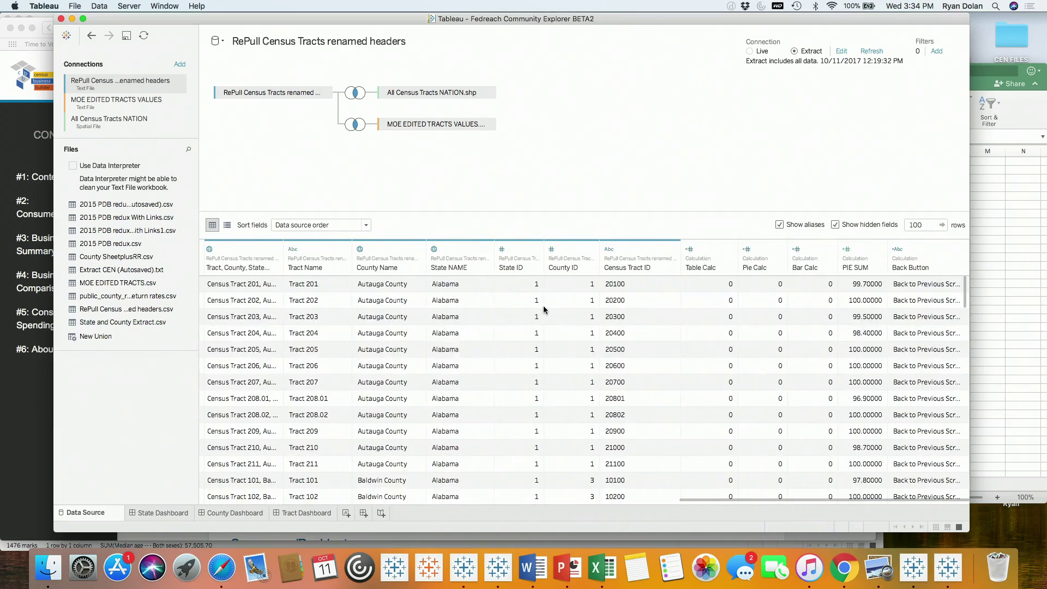
{"action": "scroll", "coordinate": [543, 309], "scroll_direction": "left", "scroll_amount": 15}
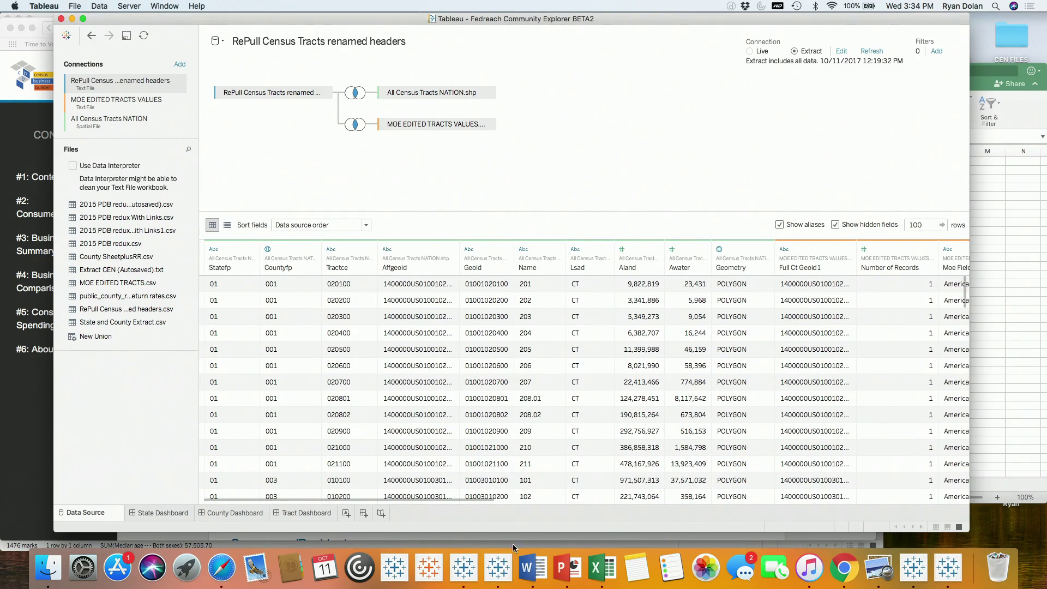
- Compare the MASS Example1 workbook's data source with the joined tract, shapefile, MOE and pivot columns of Fedreach Community Explorer BETA2
{"action": "left_click", "coordinate": [496, 567]}
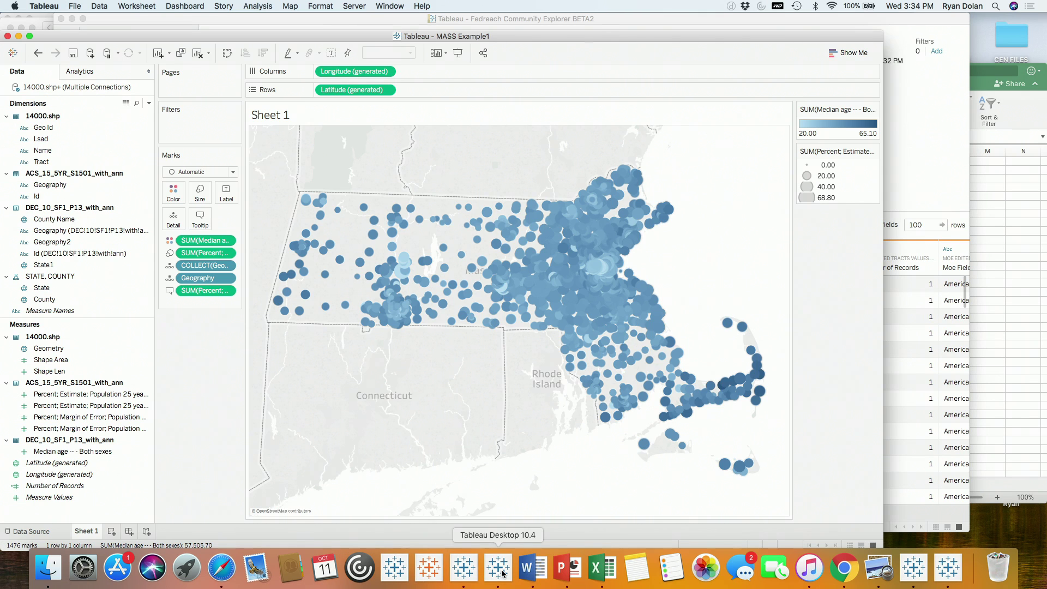
{"action": "left_click", "coordinate": [33, 531]}
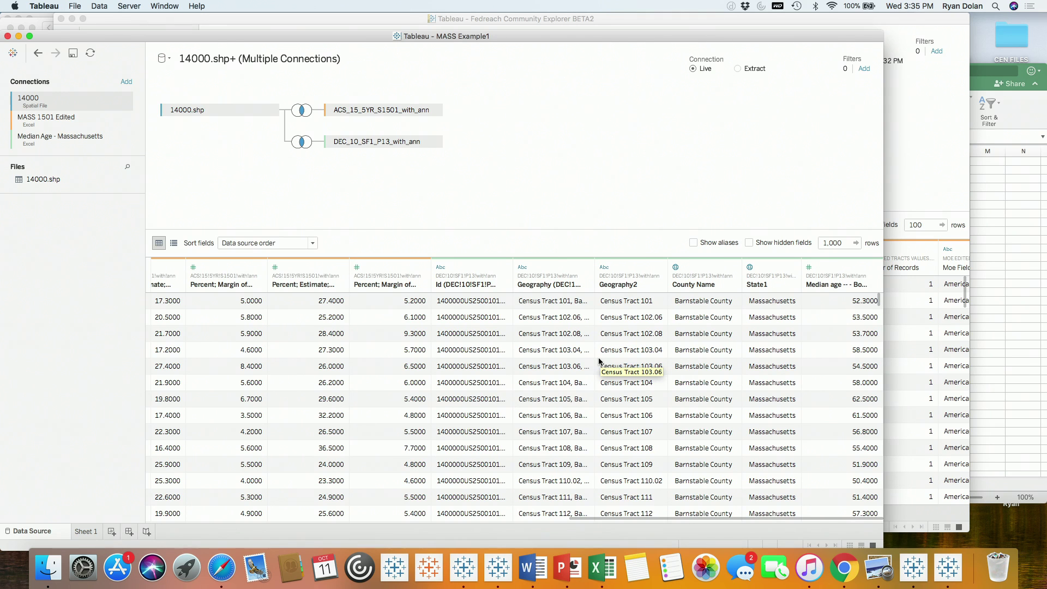
{"action": "left_click", "coordinate": [936, 136]}
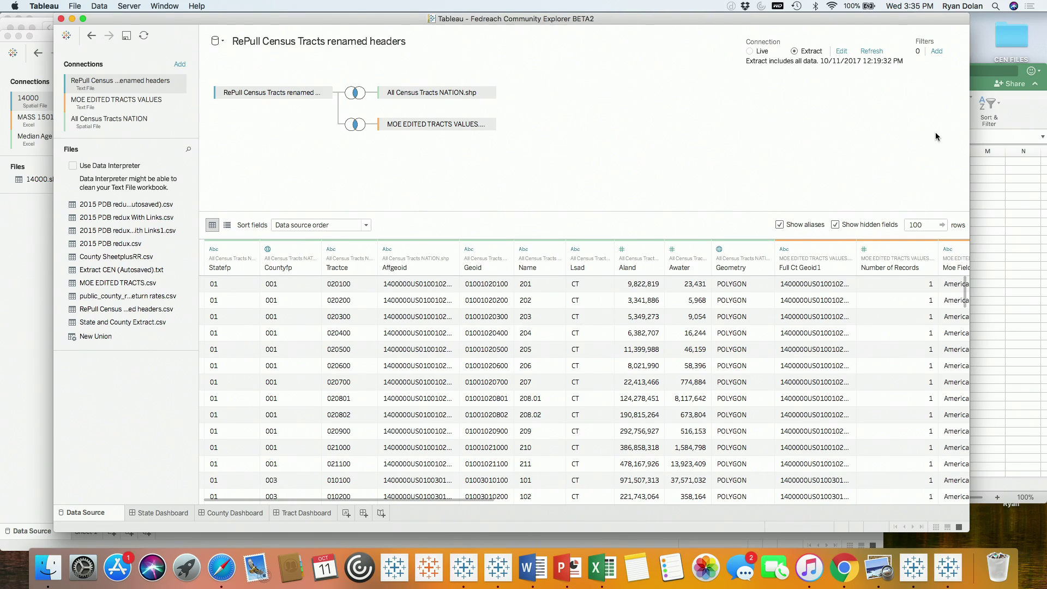
{"action": "scroll", "coordinate": [577, 309], "scroll_direction": "right", "scroll_amount": 10}
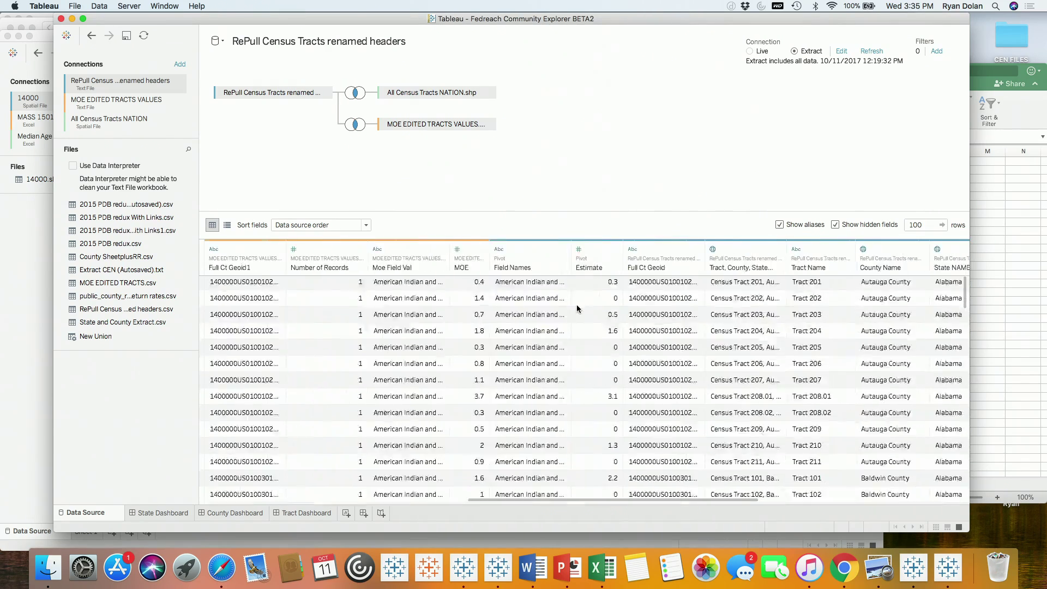
{"action": "scroll", "coordinate": [576, 309], "scroll_direction": "left", "scroll_amount": 10}
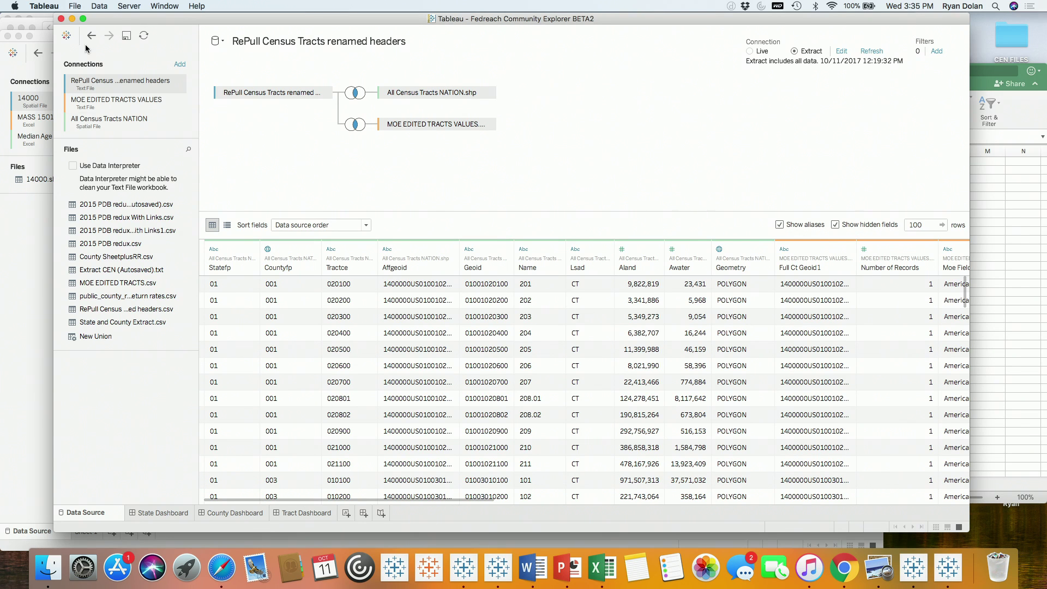
- Look through the open Hover Click Discover 5 and MASS MED AGE EDATTAIN workbooks and take the latter out of full screen
{"action": "left_click", "coordinate": [71, 19]}
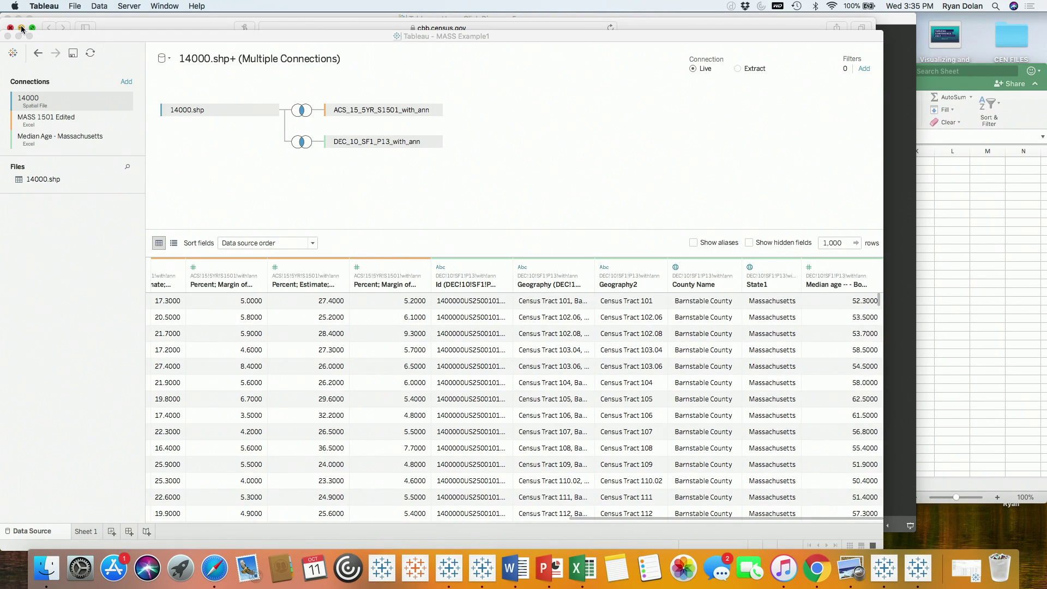
{"action": "left_click", "coordinate": [917, 570]}
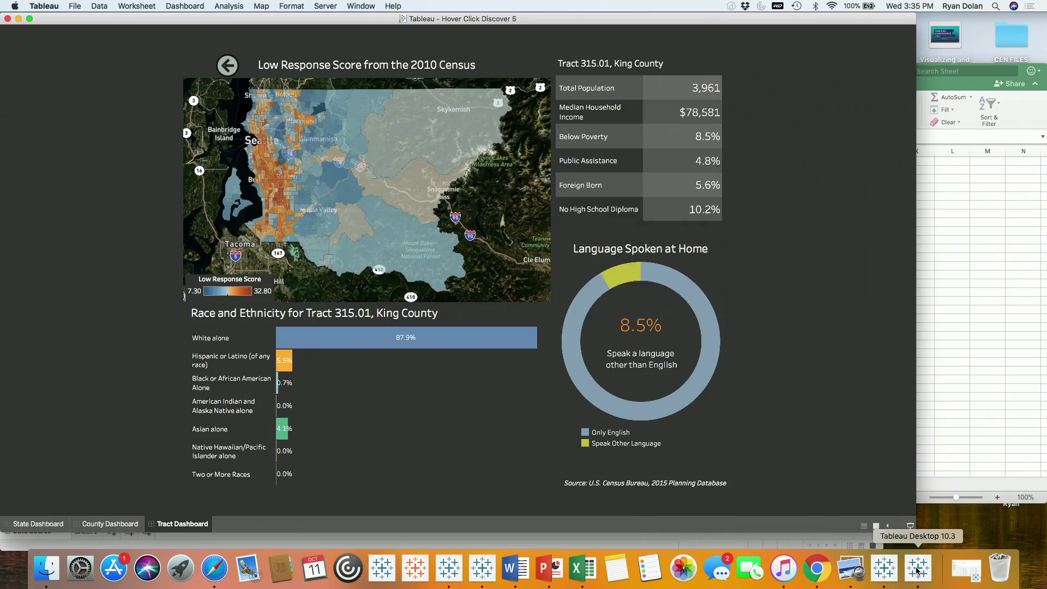
{"action": "left_click", "coordinate": [18, 18]}
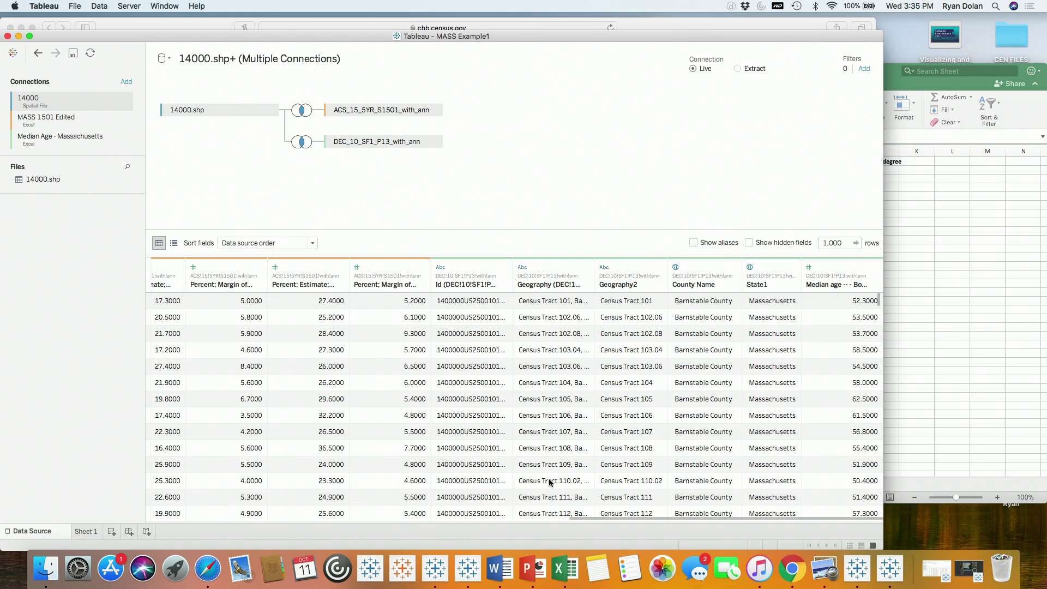
{"action": "left_click", "coordinate": [889, 570]}
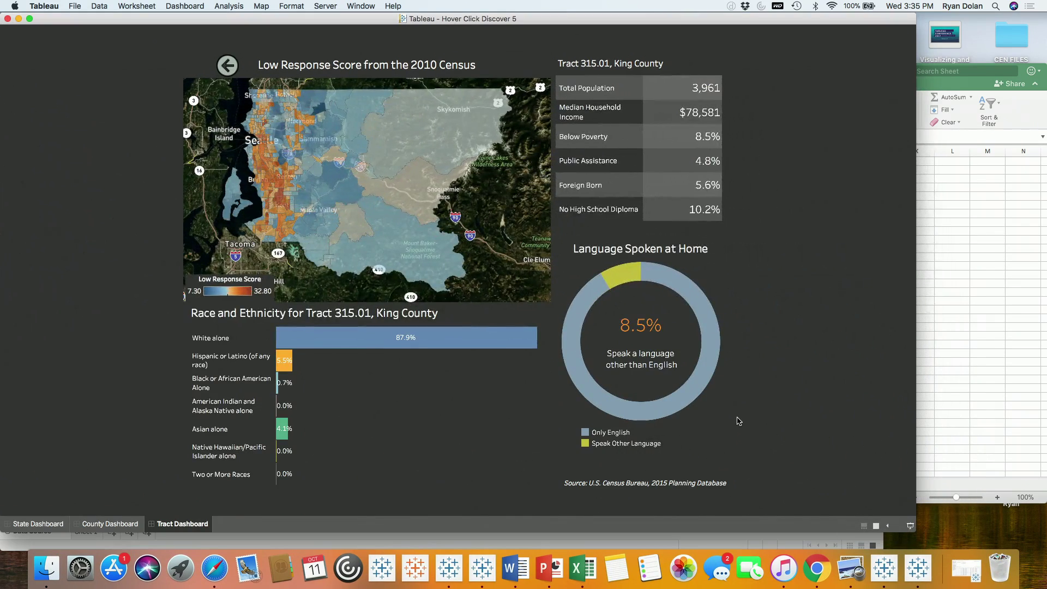
{"action": "left_click", "coordinate": [875, 573]}
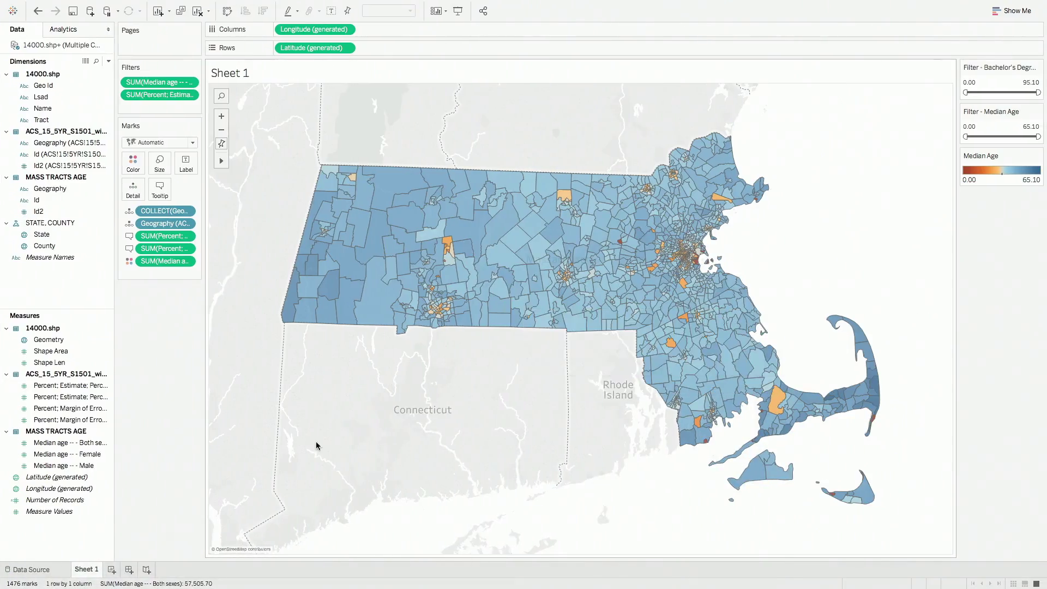
{"action": "mouse_move", "coordinate": [48, 3]}
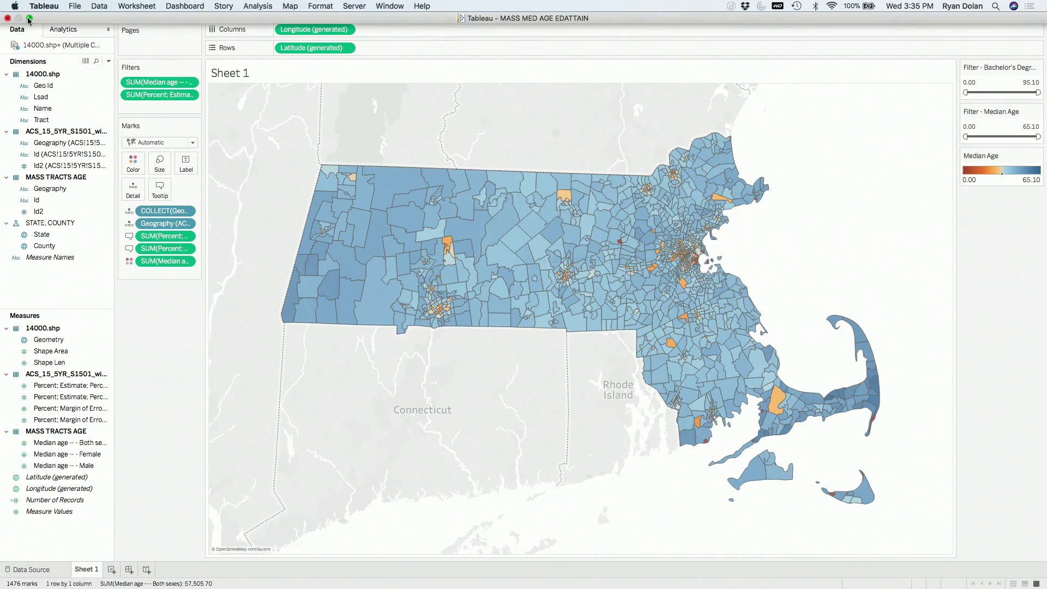
{"action": "left_click", "coordinate": [29, 19]}
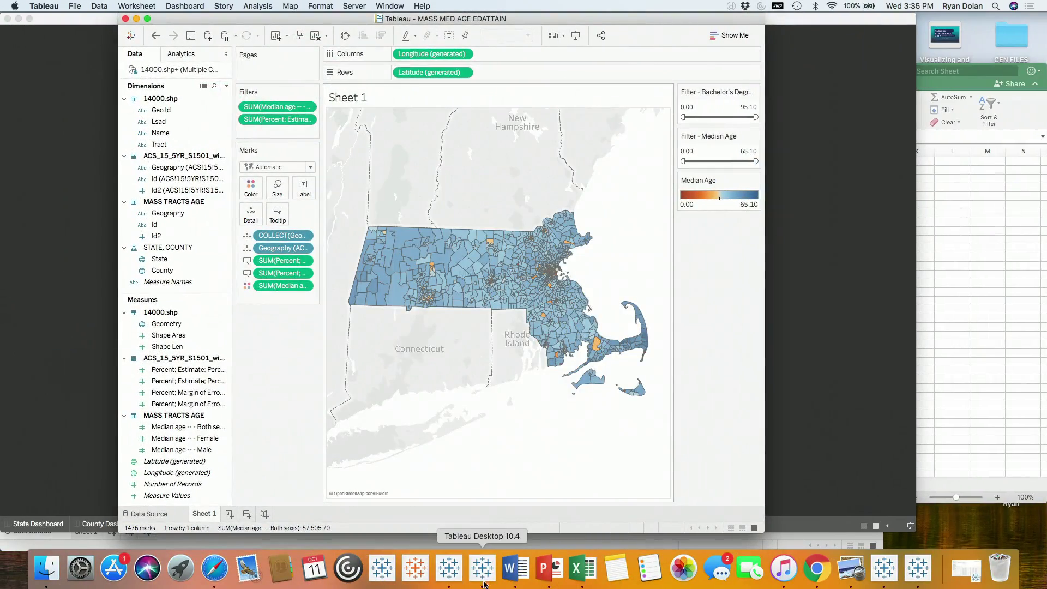
- Return to Fedreach Community Explorer BETA2 and view its State Dashboard and Tract Dashboard
{"action": "left_click", "coordinate": [453, 568]}
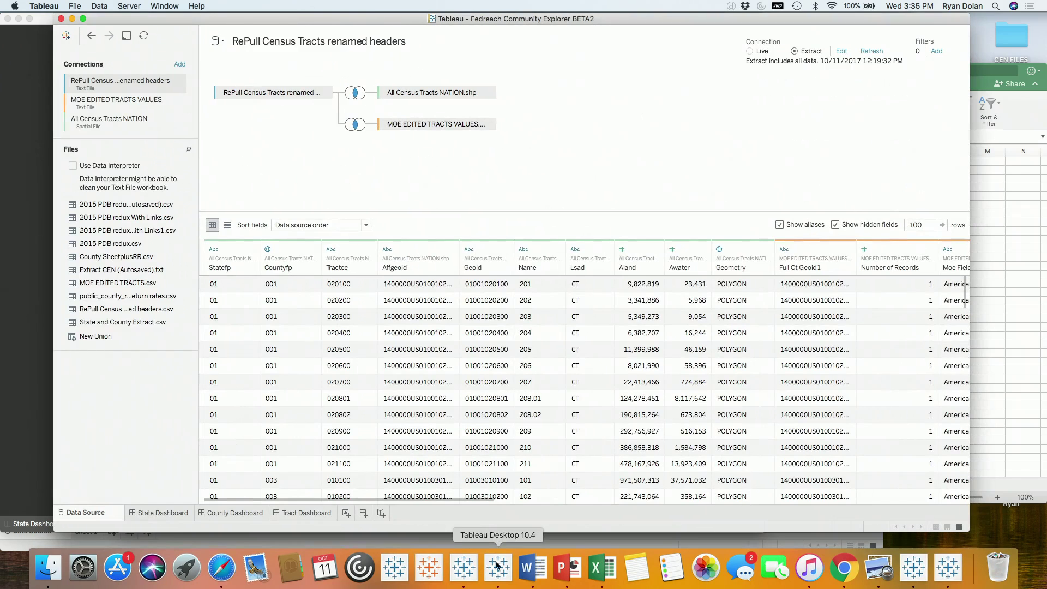
{"action": "left_click", "coordinate": [143, 513]}
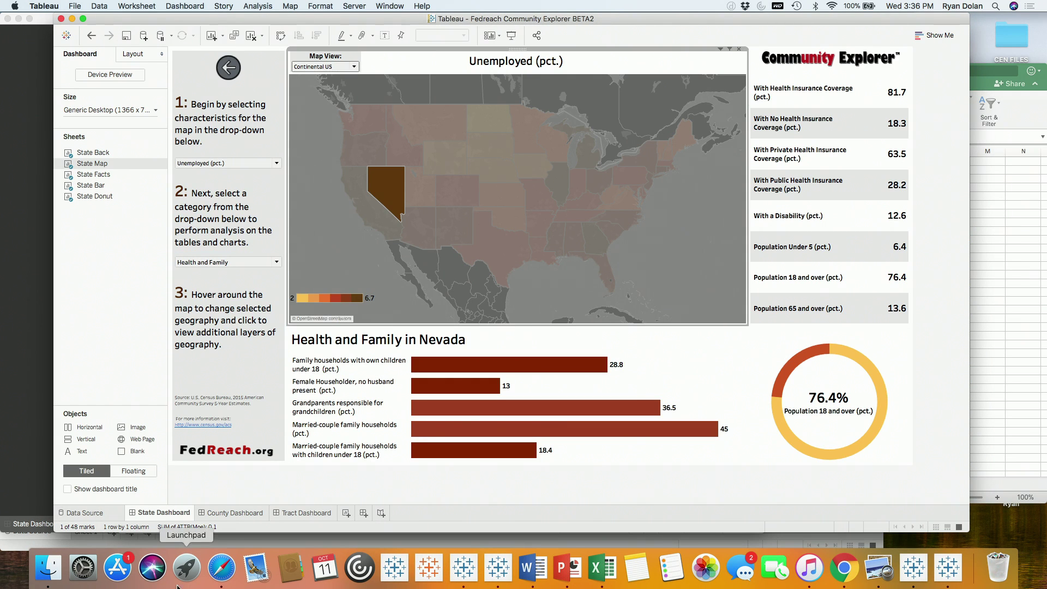
{"action": "left_click", "coordinate": [305, 513]}
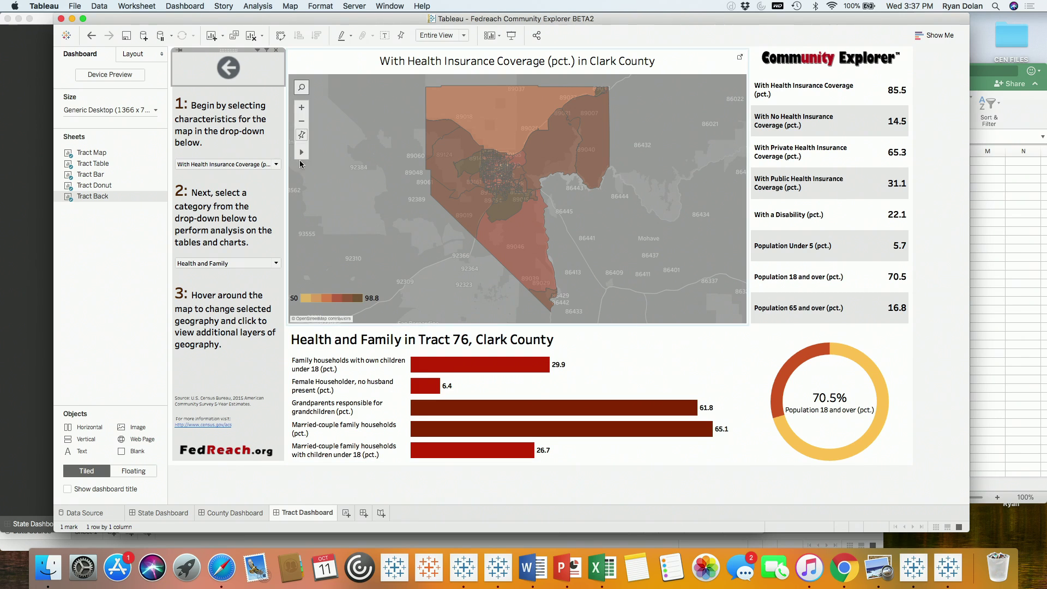
- Minimize the Community Explorer and MASS MED AGE EDATTAIN windows and present Hover Click Discover 5's State Dashboard in full-screen presentation mode
{"action": "left_click", "coordinate": [72, 18]}
{"action": "left_click", "coordinate": [136, 19]}
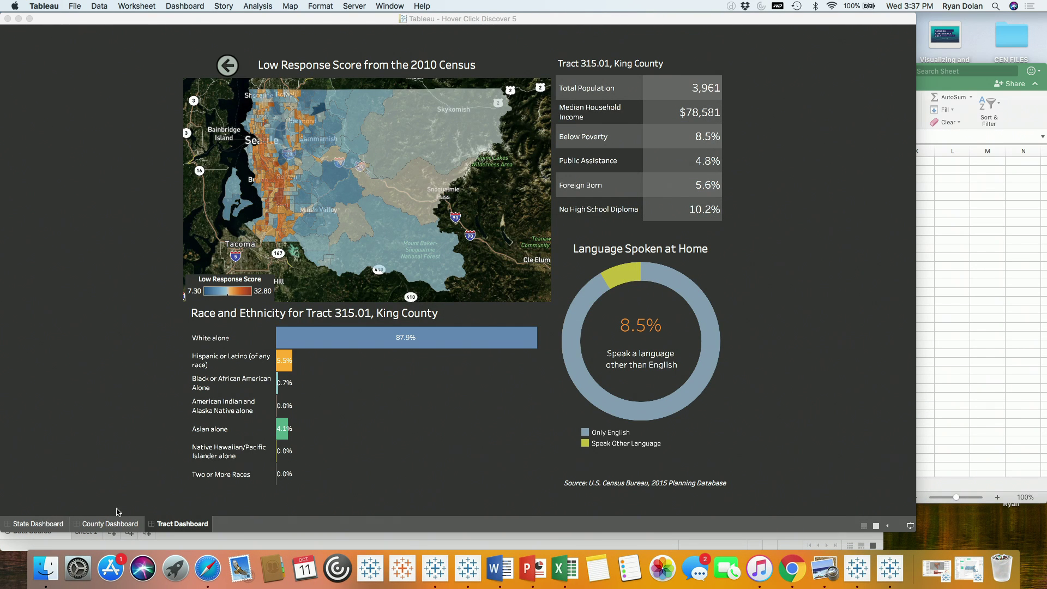
{"action": "left_click", "coordinate": [224, 67]}
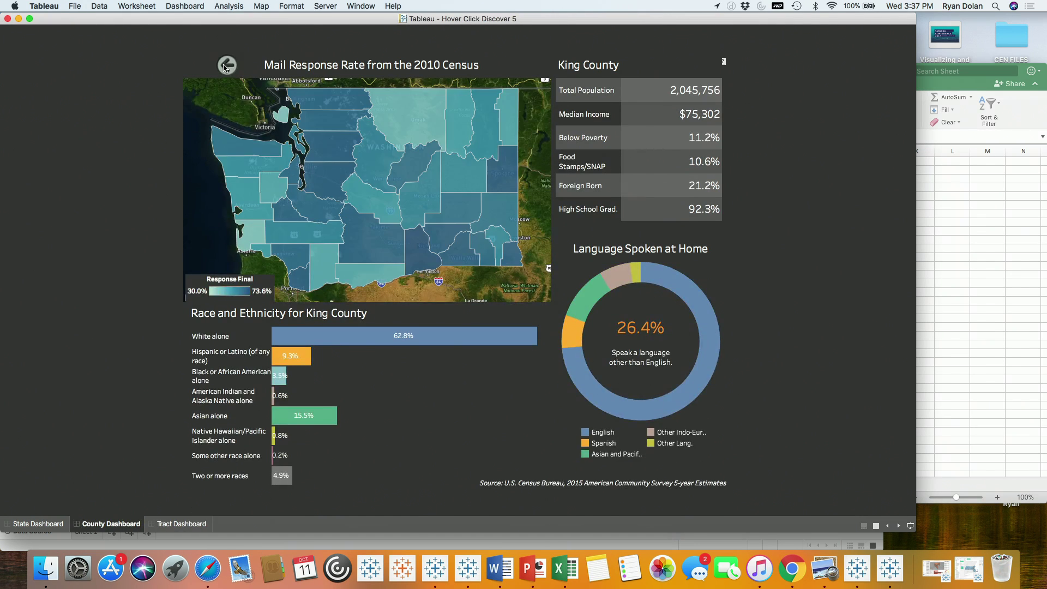
{"action": "left_click", "coordinate": [224, 67]}
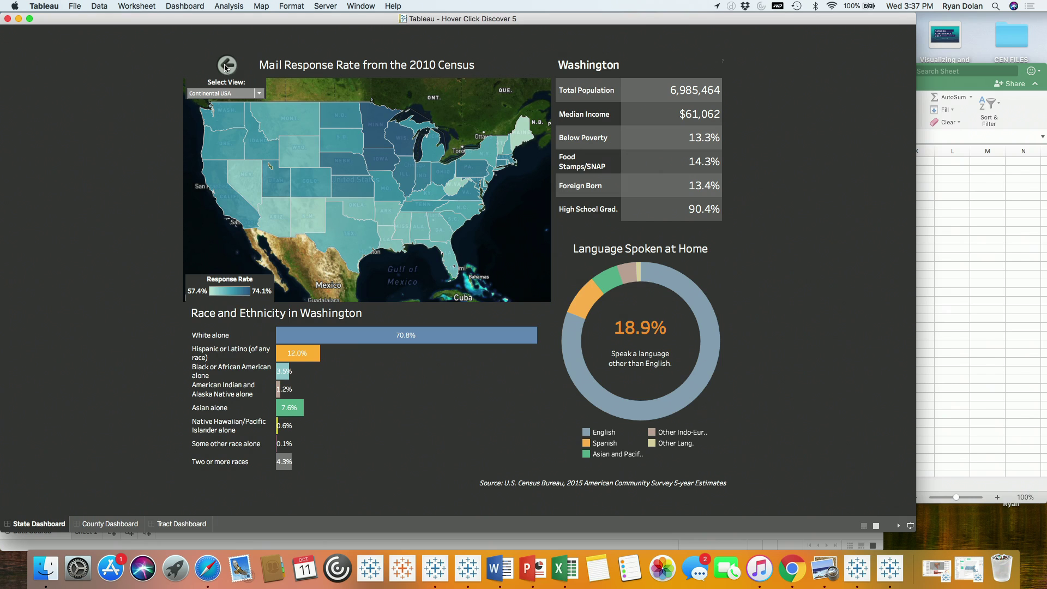
{"action": "left_click", "coordinate": [910, 526]}
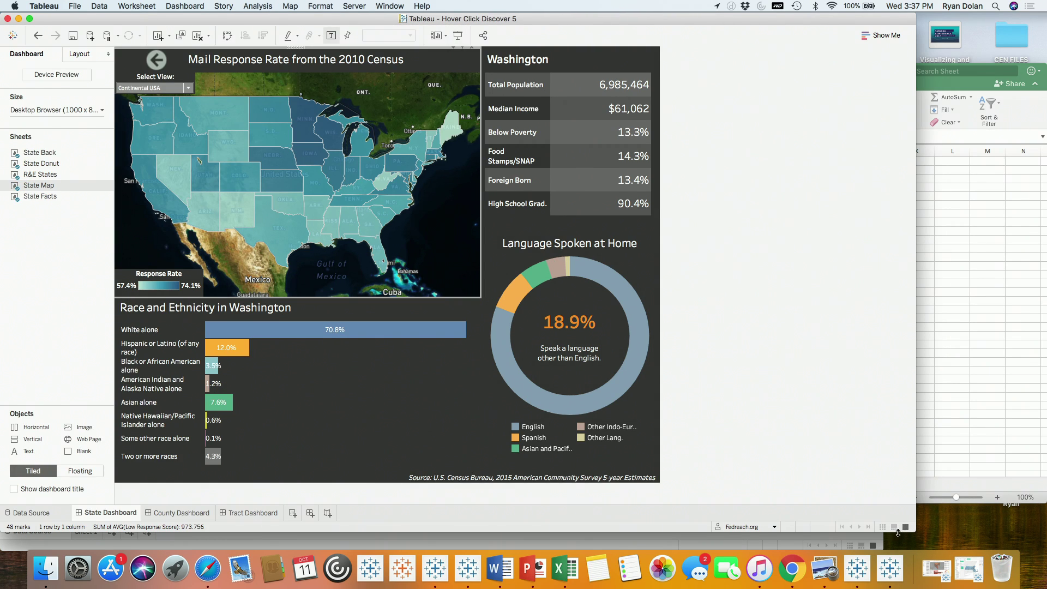
{"action": "left_click", "coordinate": [458, 35]}
- Examine the 2010 mail response rates, low response scores and demographics of individual states on the map, including California, Minnesota and Texas
{"action": "mouse_move", "coordinate": [270, 160]}
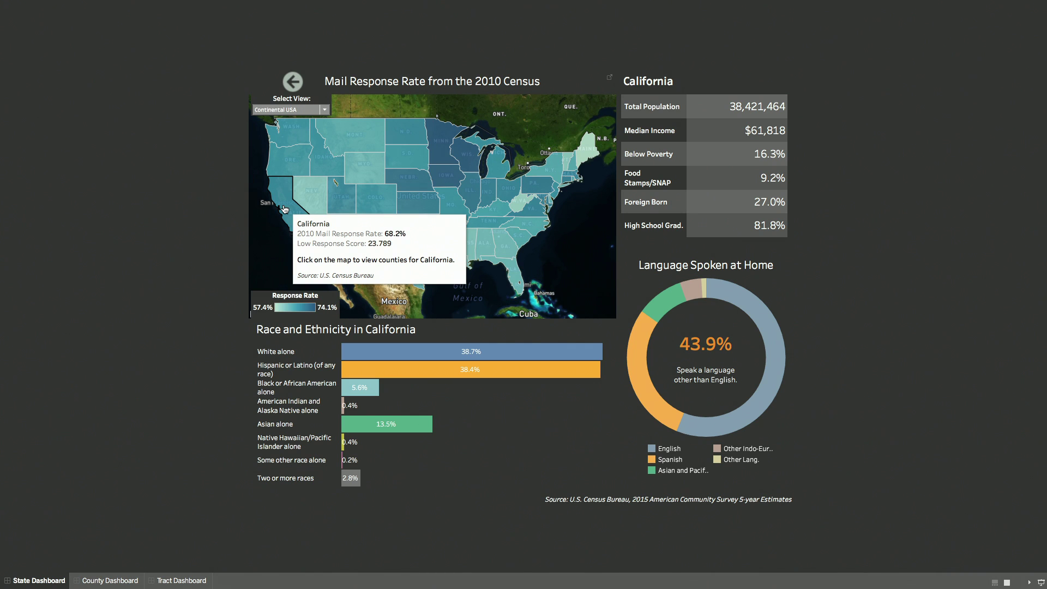
{"action": "mouse_move", "coordinate": [438, 139]}
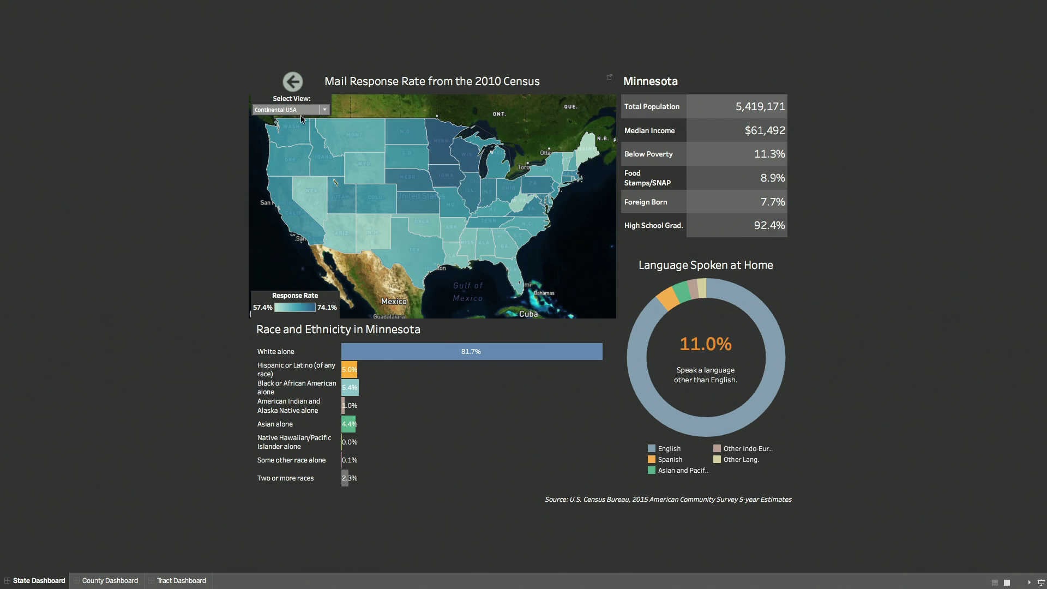
{"action": "mouse_move", "coordinate": [293, 133]}
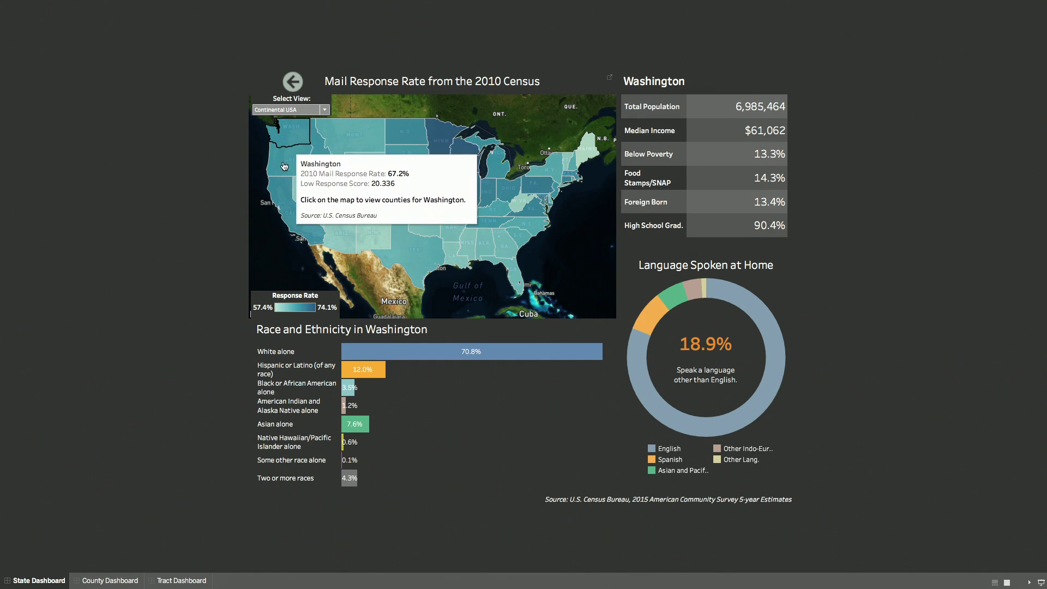
{"action": "mouse_move", "coordinate": [368, 251]}
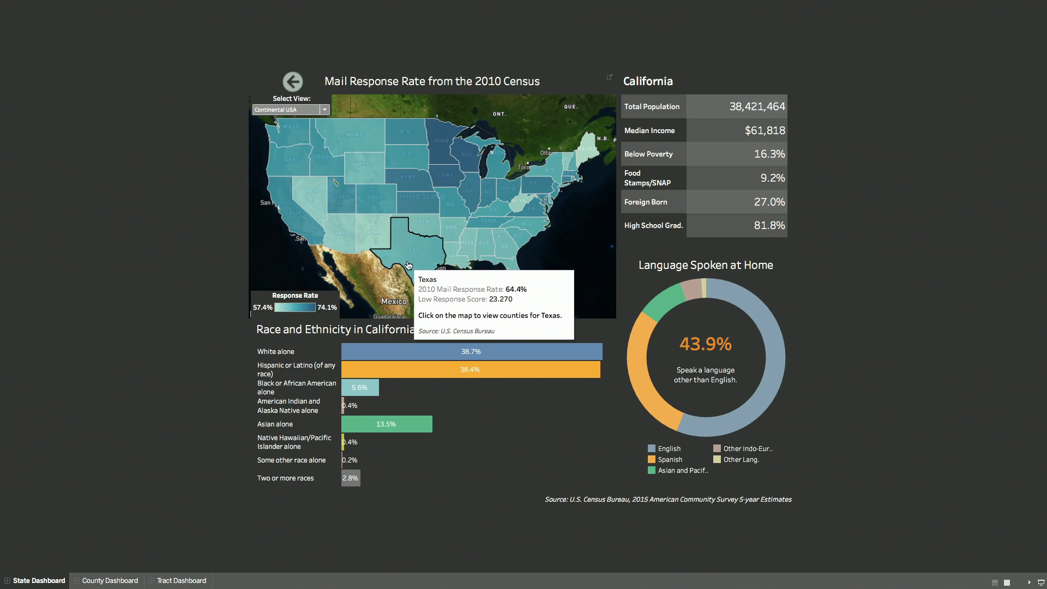
{"action": "mouse_move", "coordinate": [448, 232]}
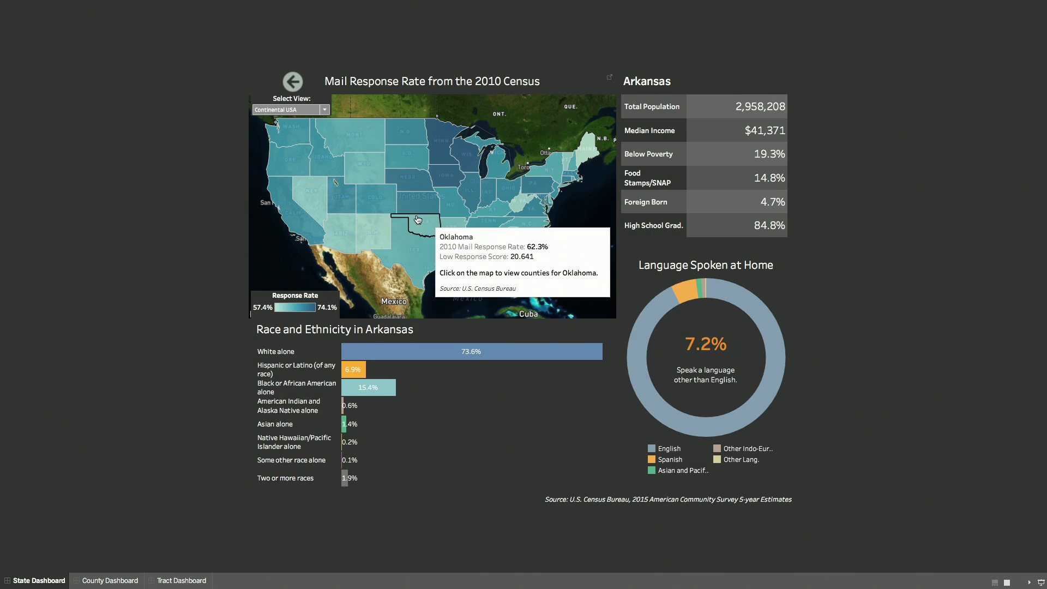
{"action": "mouse_move", "coordinate": [401, 152]}
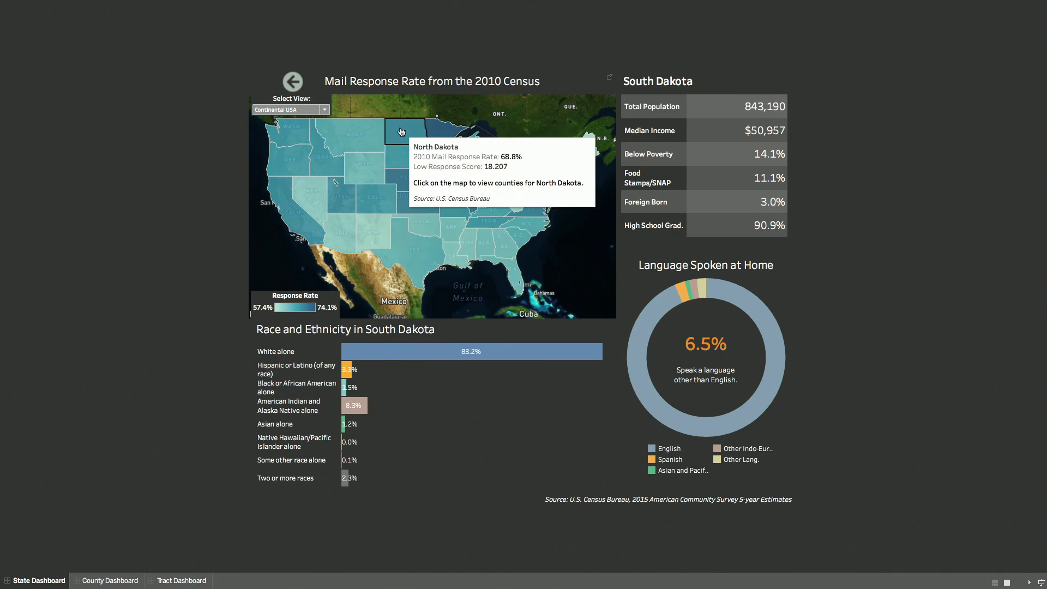
{"action": "mouse_move", "coordinate": [456, 181]}
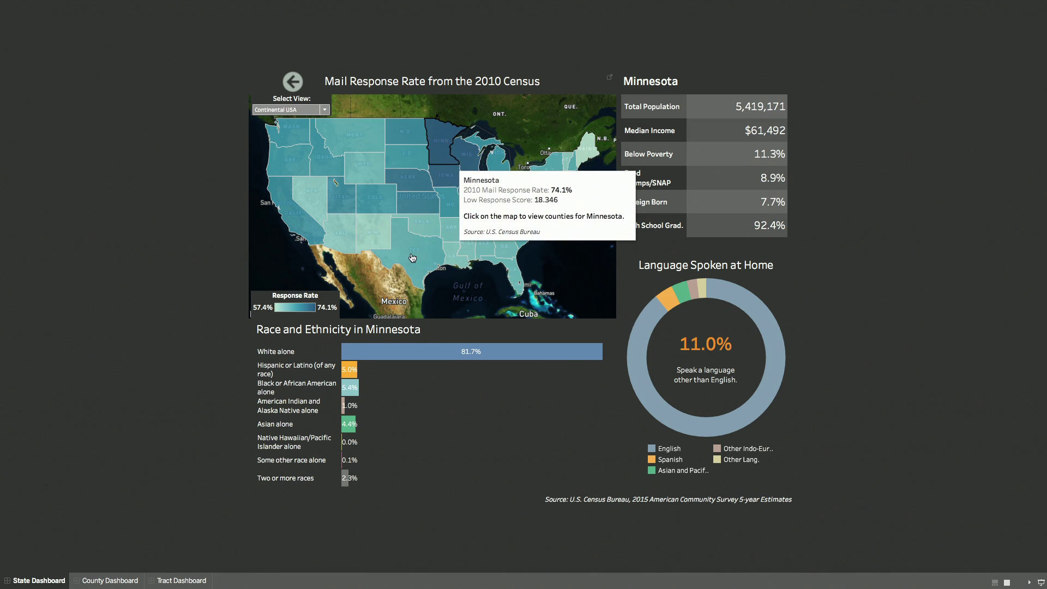
{"action": "mouse_move", "coordinate": [311, 184]}
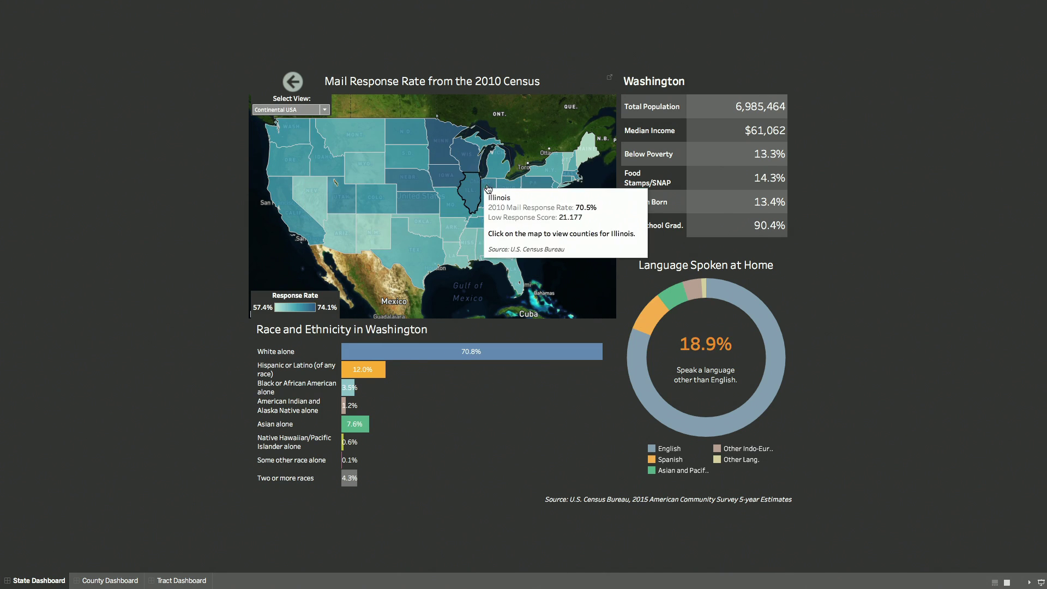
{"action": "mouse_move", "coordinate": [499, 175]}
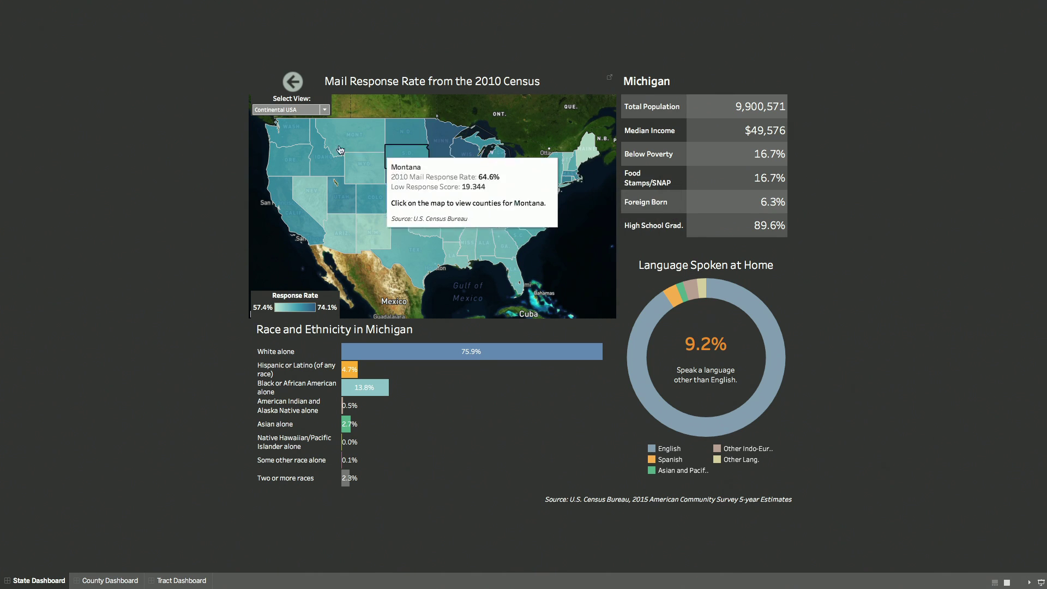
- Drill down into Washington's counties, compare several counties' response figures and open King County's census tracts
{"action": "mouse_move", "coordinate": [284, 140]}
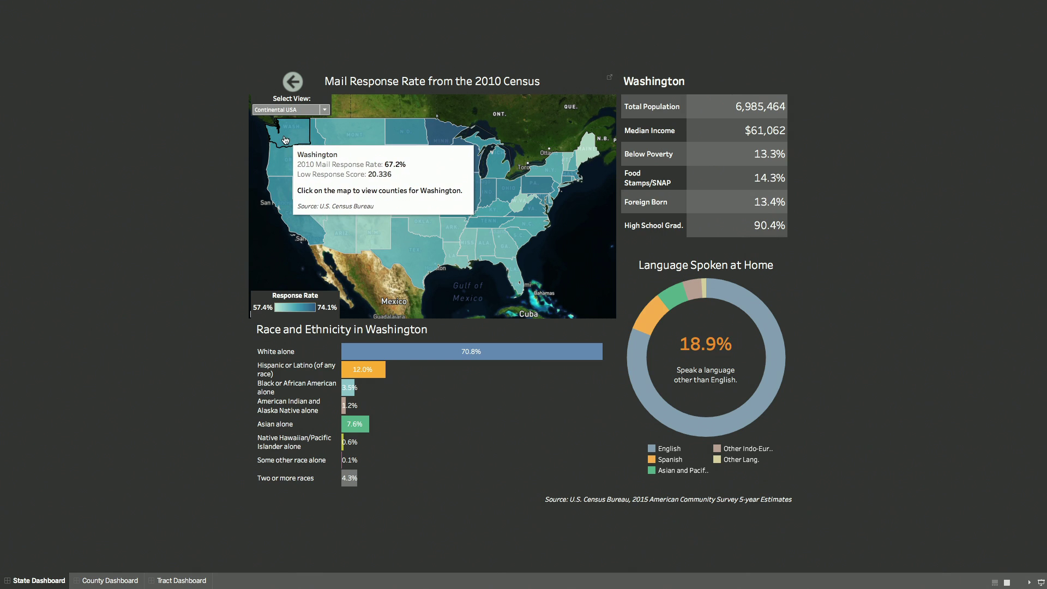
{"action": "left_click", "coordinate": [285, 140]}
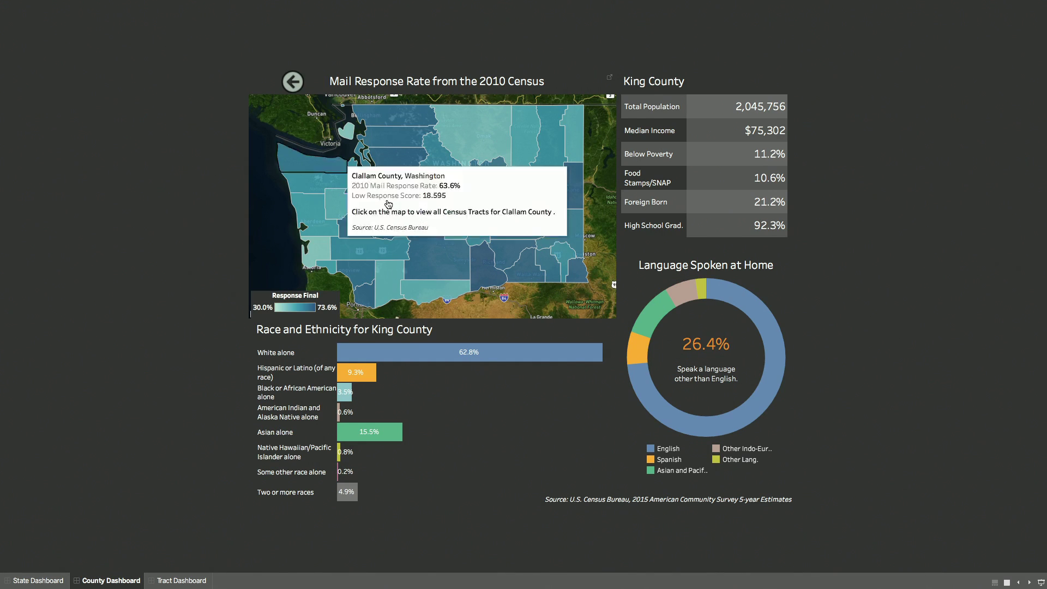
{"action": "mouse_move", "coordinate": [294, 163]}
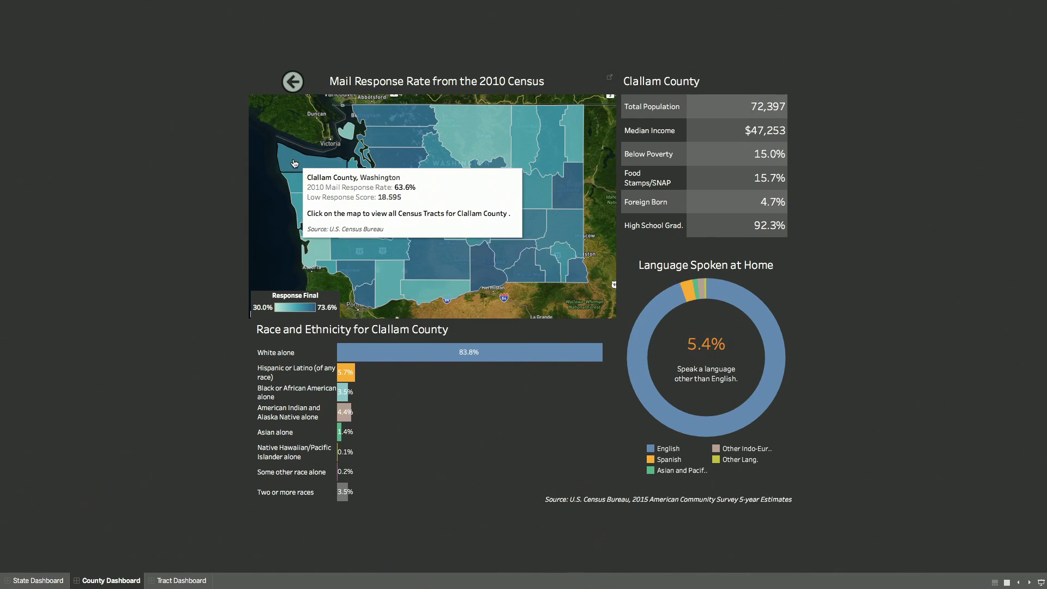
{"action": "mouse_move", "coordinate": [378, 222]}
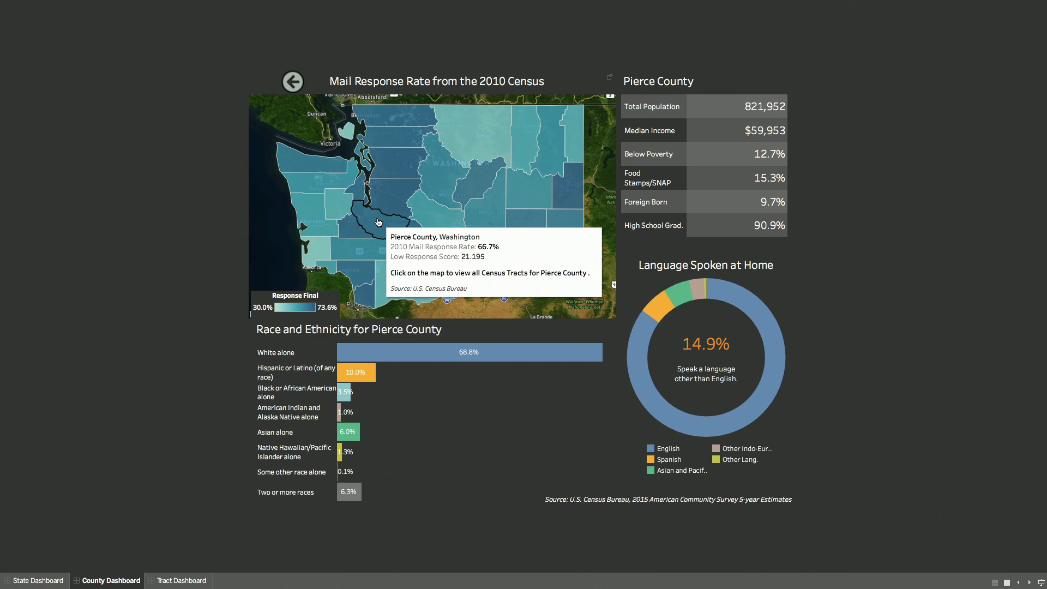
{"action": "mouse_move", "coordinate": [397, 207]}
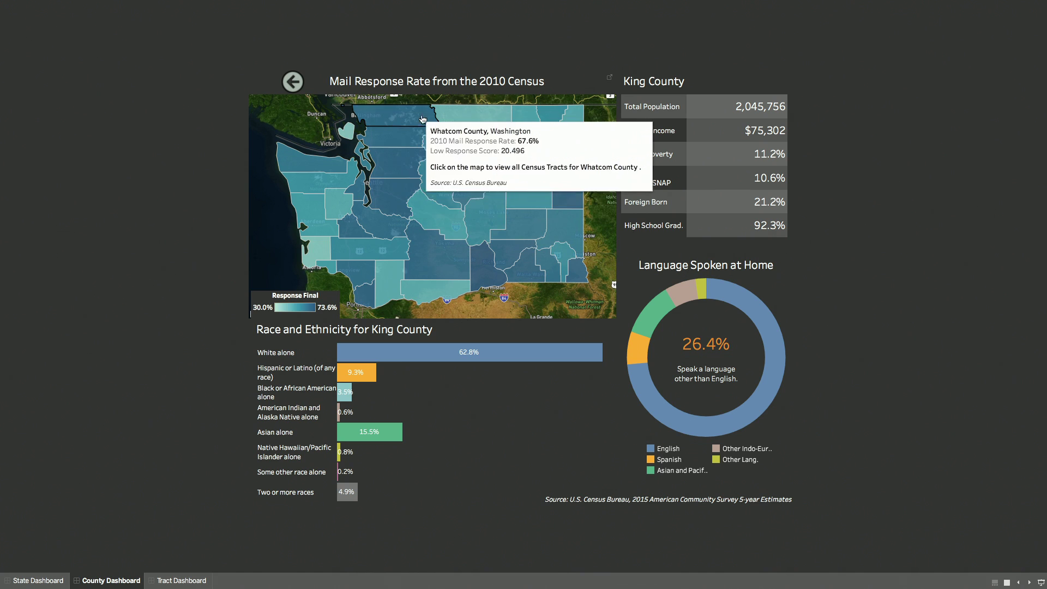
{"action": "mouse_move", "coordinate": [477, 132]}
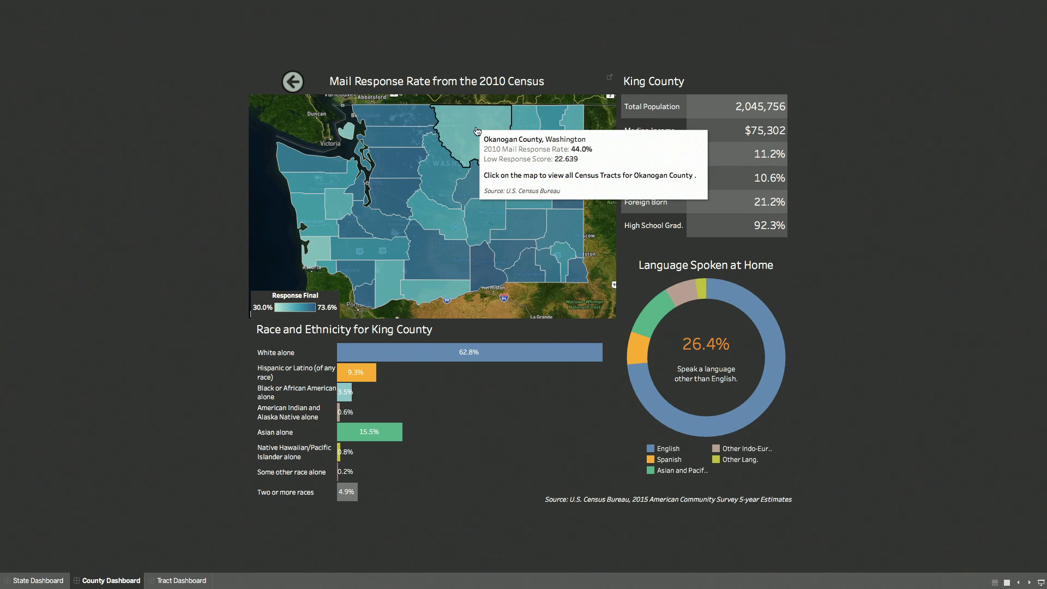
{"action": "left_click", "coordinate": [385, 200]}
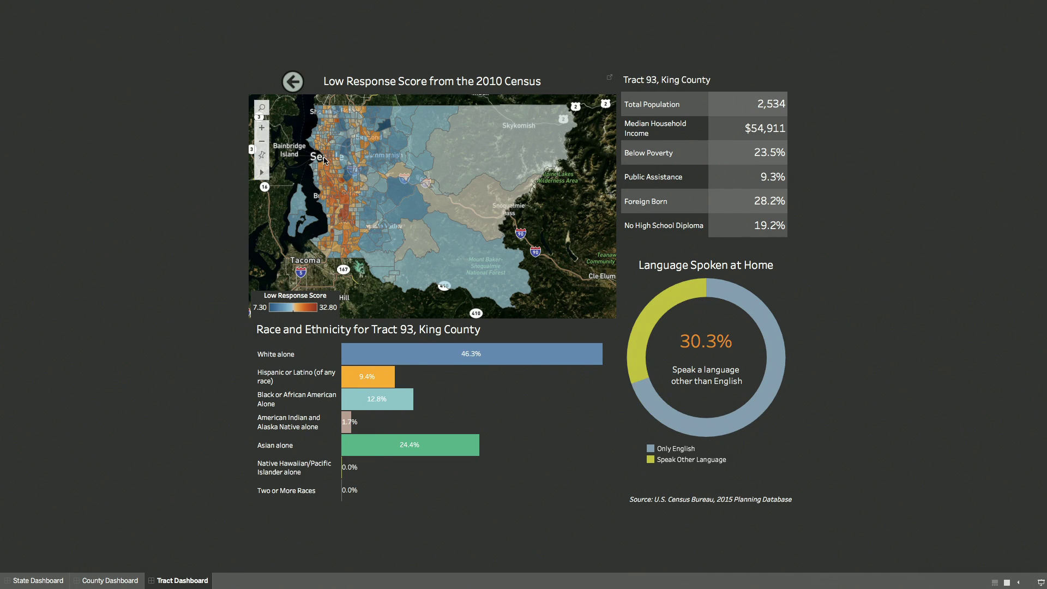
- Open the Narrative Profile for Tract 292.06 in King County and read through its household, education, income and housing sections
{"action": "mouse_move", "coordinate": [344, 216]}
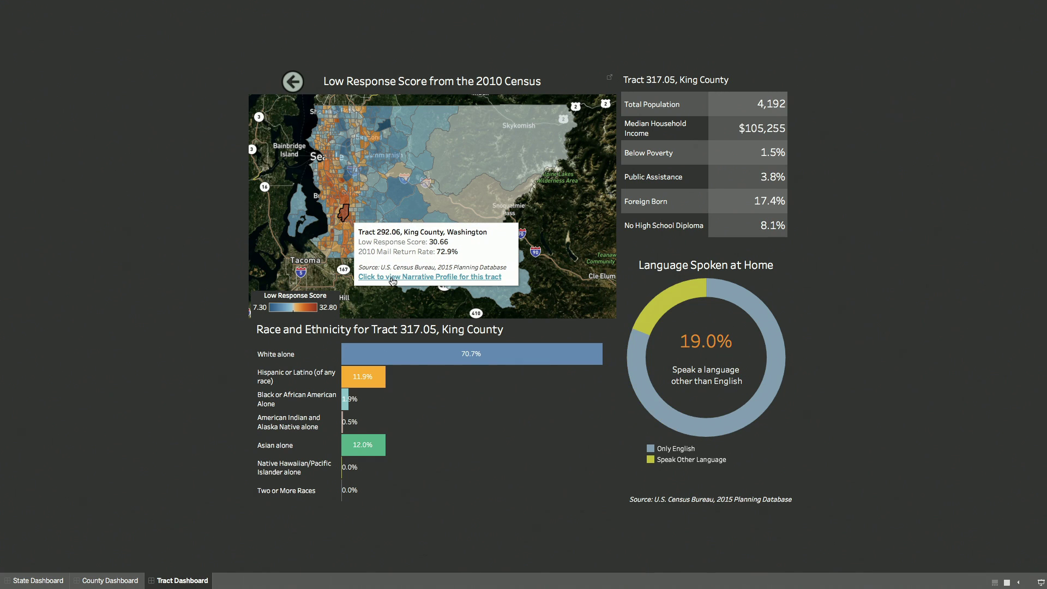
{"action": "left_click", "coordinate": [392, 278]}
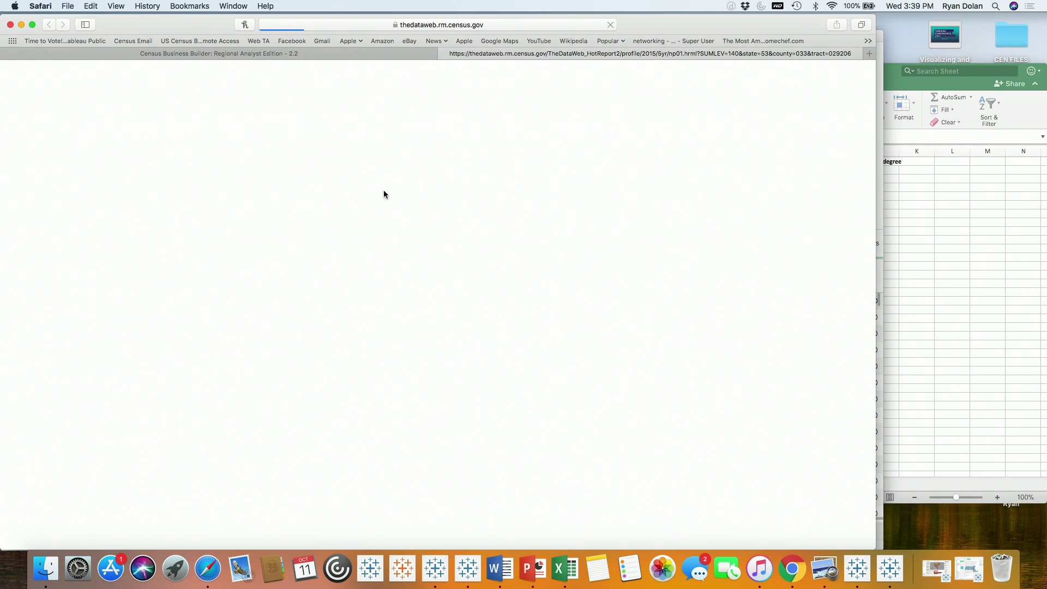
{"action": "scroll", "coordinate": [501, 231], "scroll_direction": "down", "scroll_amount": 10}
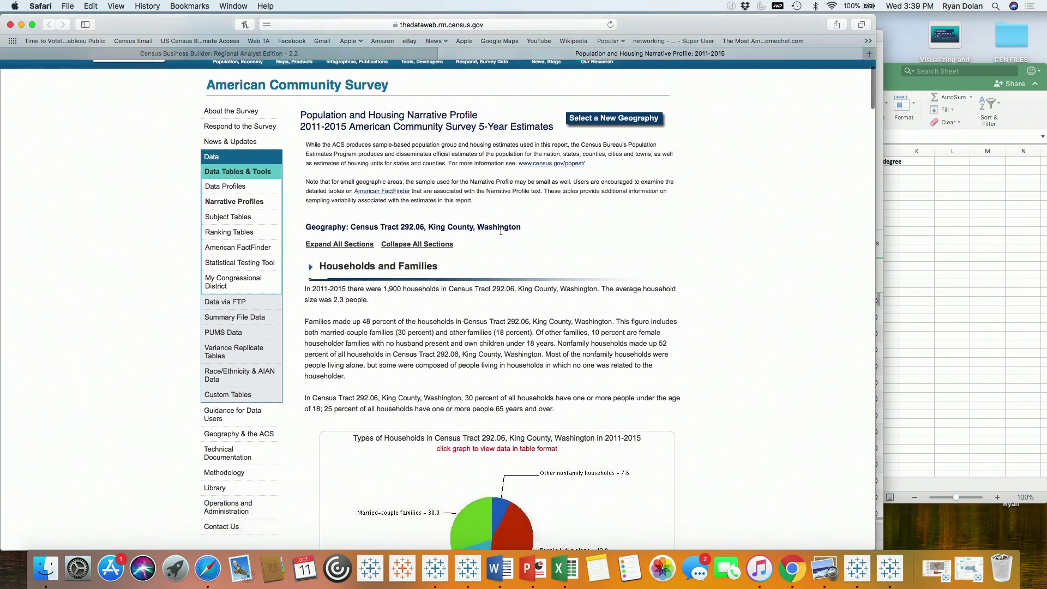
{"action": "scroll", "coordinate": [501, 230], "scroll_direction": "down", "scroll_amount": 15}
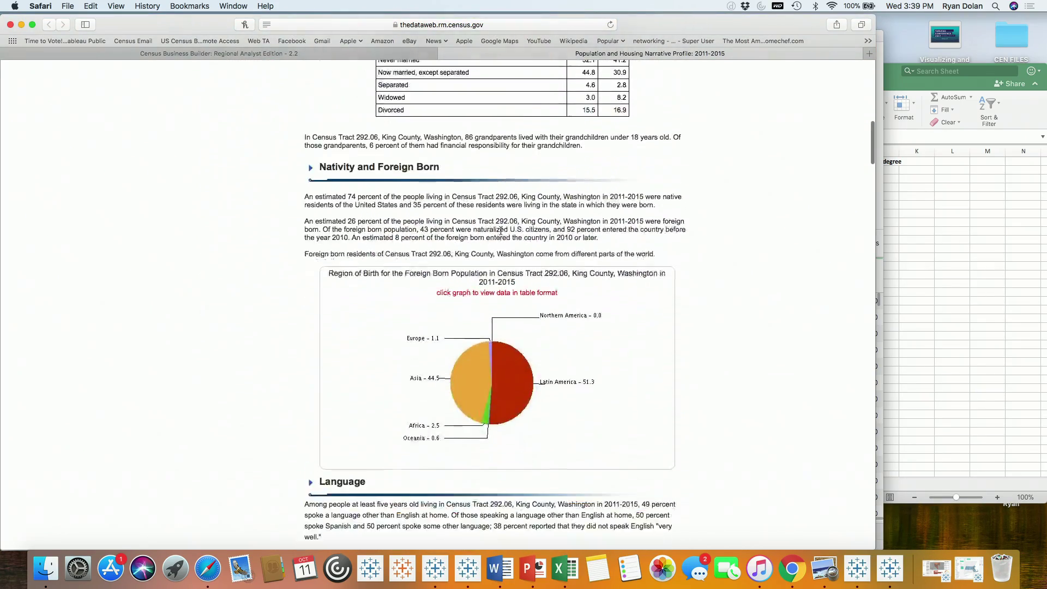
{"action": "scroll", "coordinate": [500, 234], "scroll_direction": "down", "scroll_amount": 15}
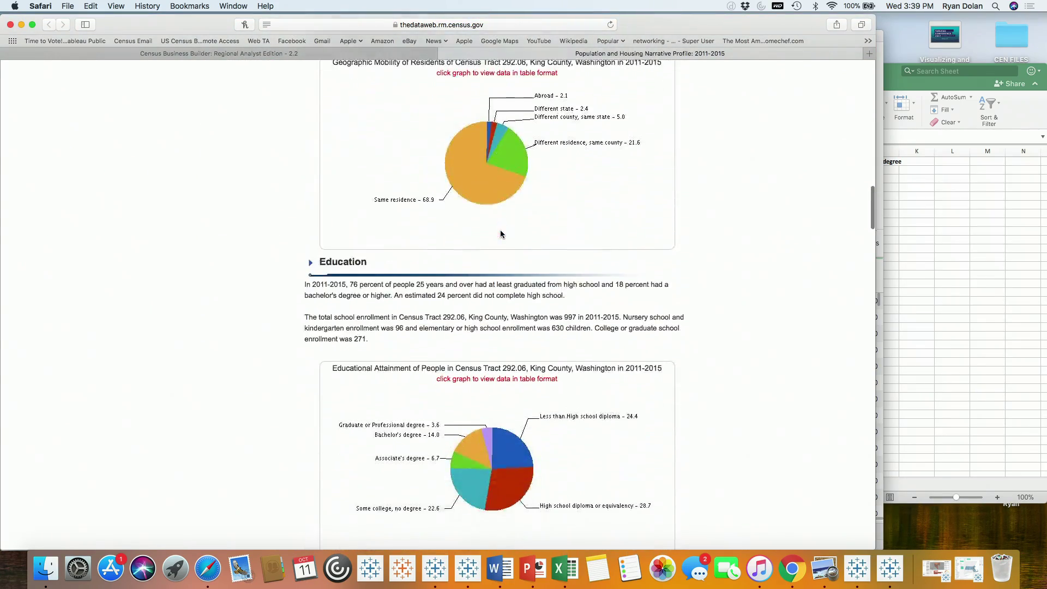
{"action": "scroll", "coordinate": [501, 233], "scroll_direction": "down", "scroll_amount": 15}
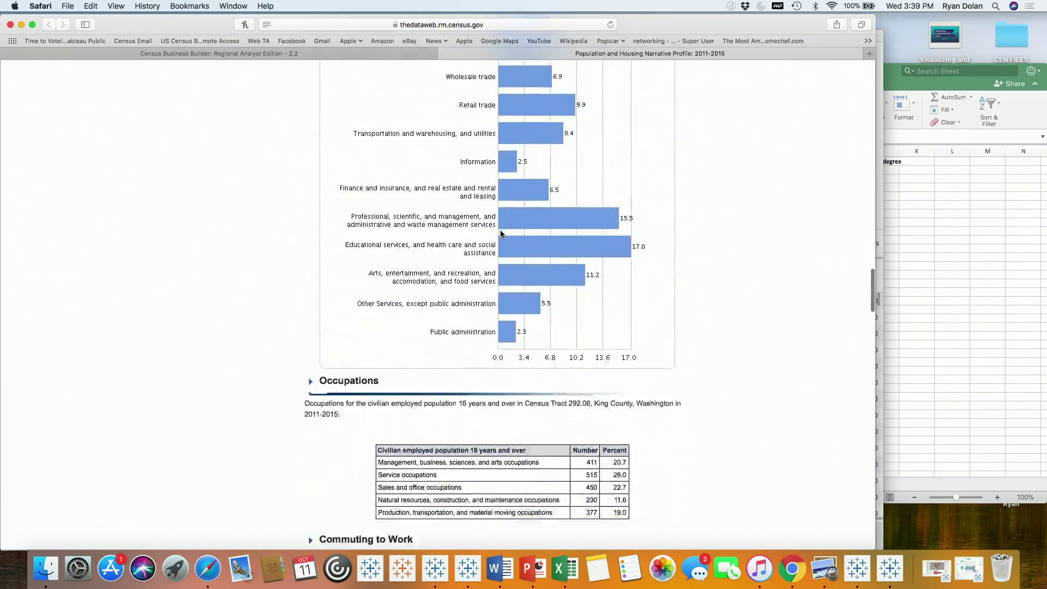
{"action": "scroll", "coordinate": [500, 234], "scroll_direction": "down", "scroll_amount": 15}
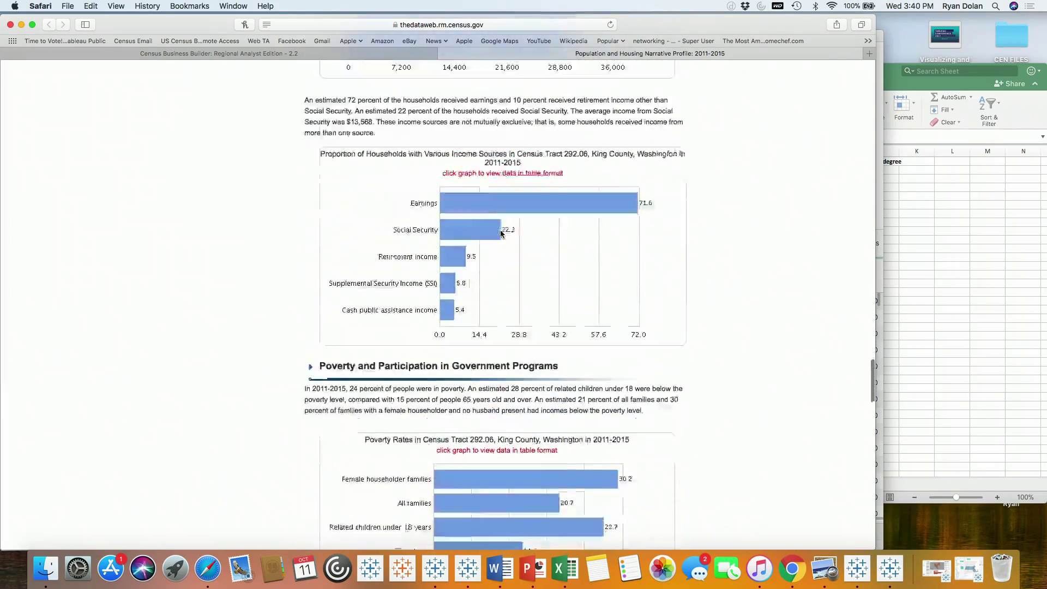
{"action": "scroll", "coordinate": [500, 233], "scroll_direction": "down", "scroll_amount": 15}
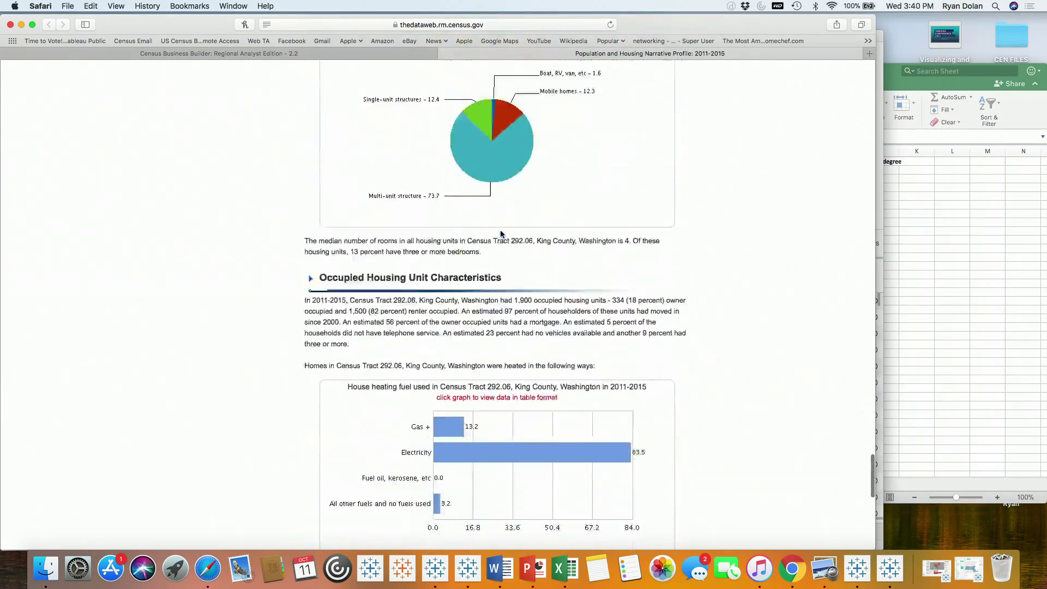
{"action": "scroll", "coordinate": [501, 233], "scroll_direction": "up", "scroll_amount": 20}
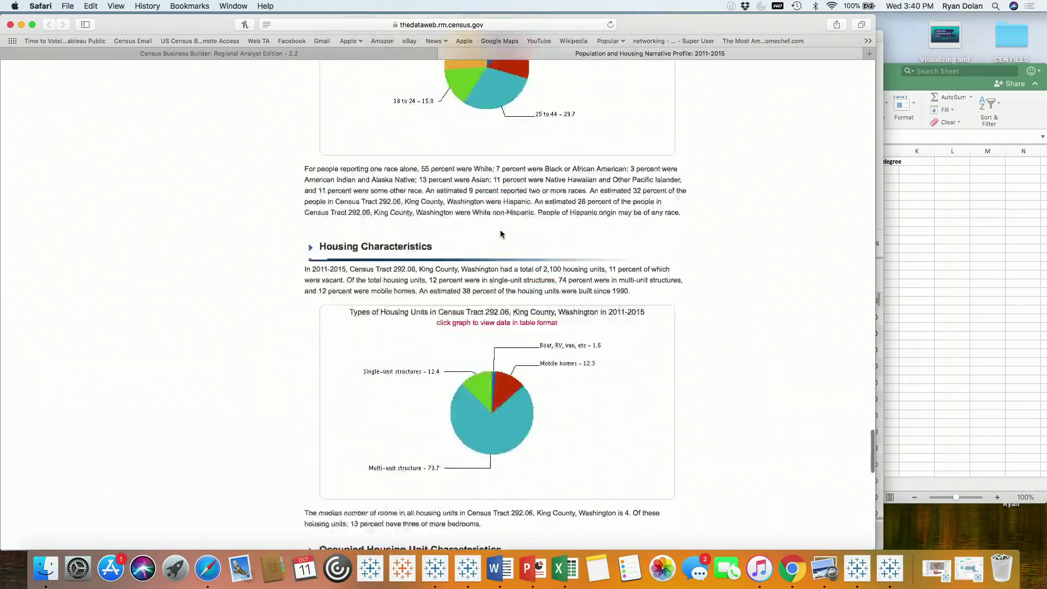
{"action": "scroll", "coordinate": [500, 233], "scroll_direction": "up", "scroll_amount": 3}
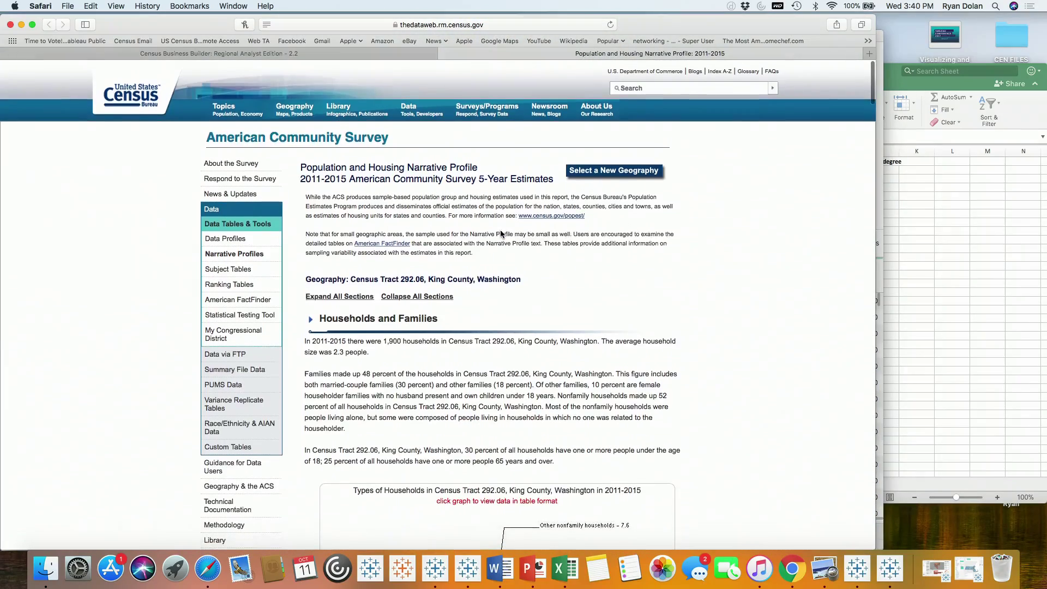
- Return to the Tract Dashboard and compare Tract 292.06's response score and demographics with neighbouring King County tracts
{"action": "key", "text": "ctrl+Right"}
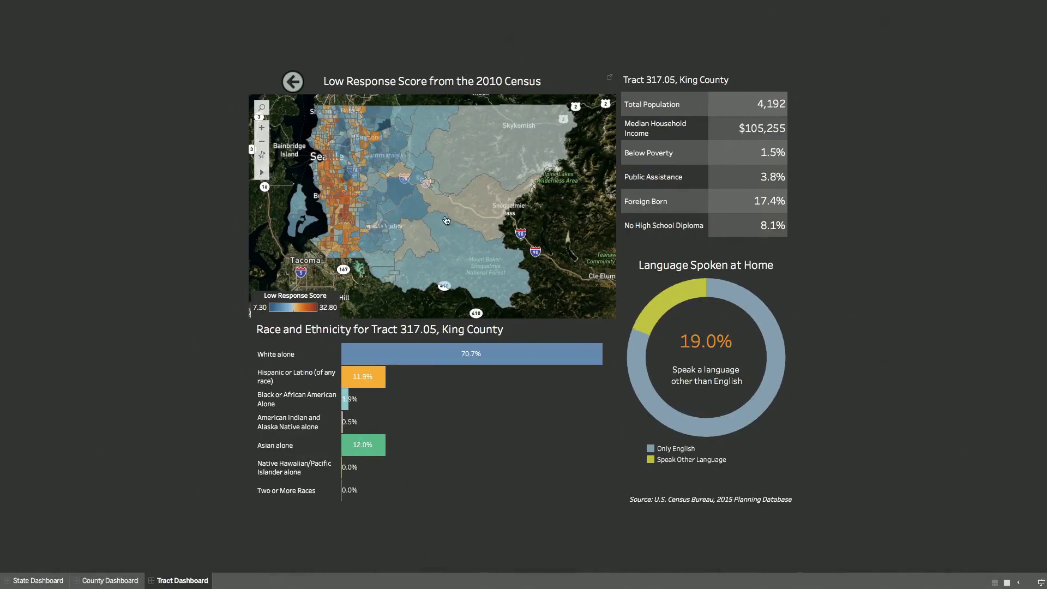
{"action": "left_click", "coordinate": [344, 213]}
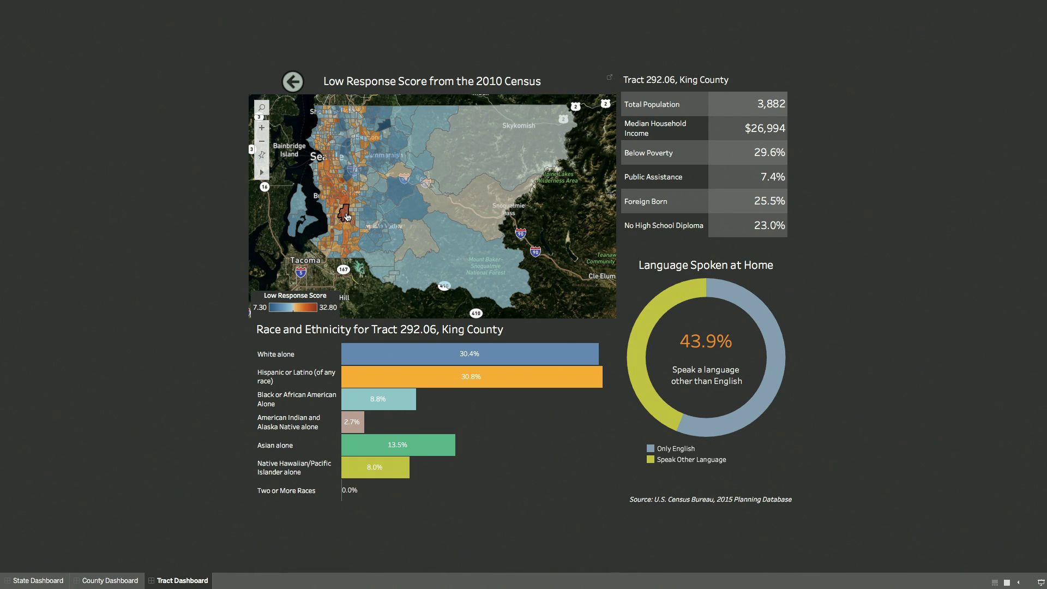
{"action": "left_click", "coordinate": [339, 209]}
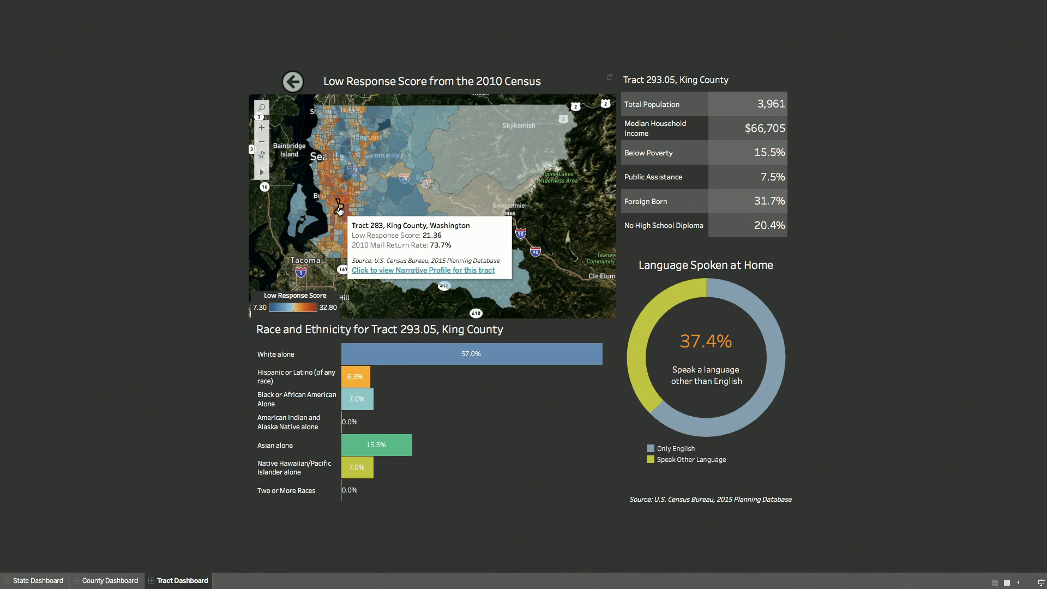
{"action": "mouse_move", "coordinate": [334, 185]}
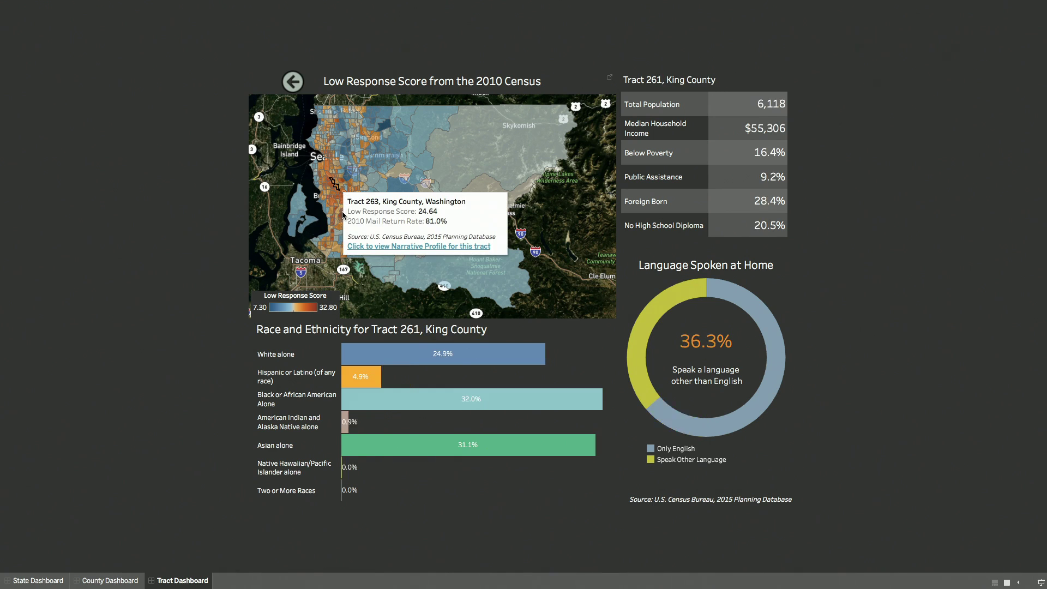
{"action": "mouse_move", "coordinate": [342, 217]}
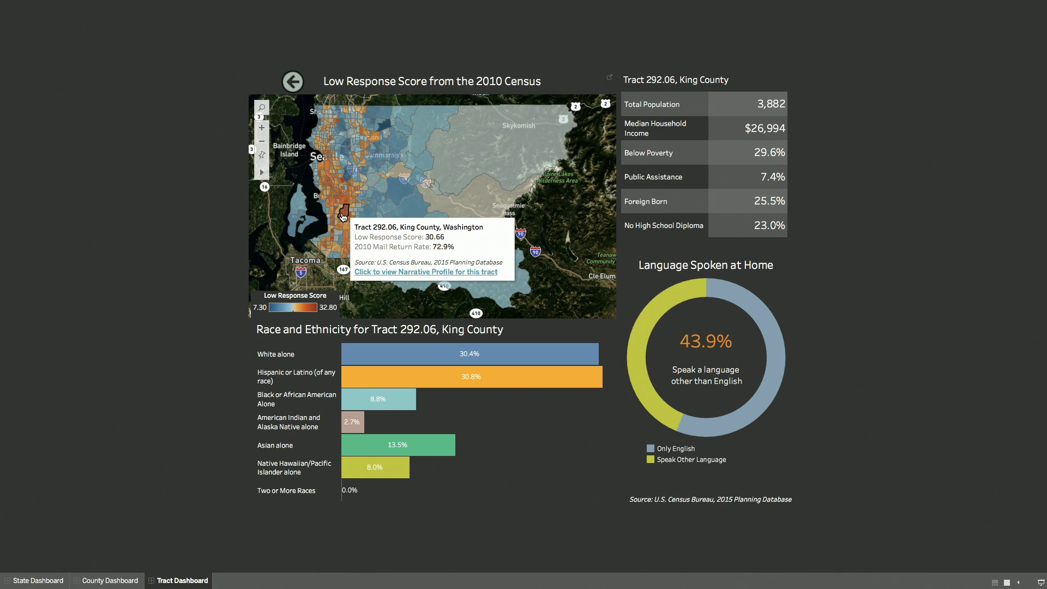
- Return to the State Dashboard and view Puerto Rico, District of Columbia and Hawaii in turn before restoring the Continental USA view
{"action": "left_click", "coordinate": [291, 83]}
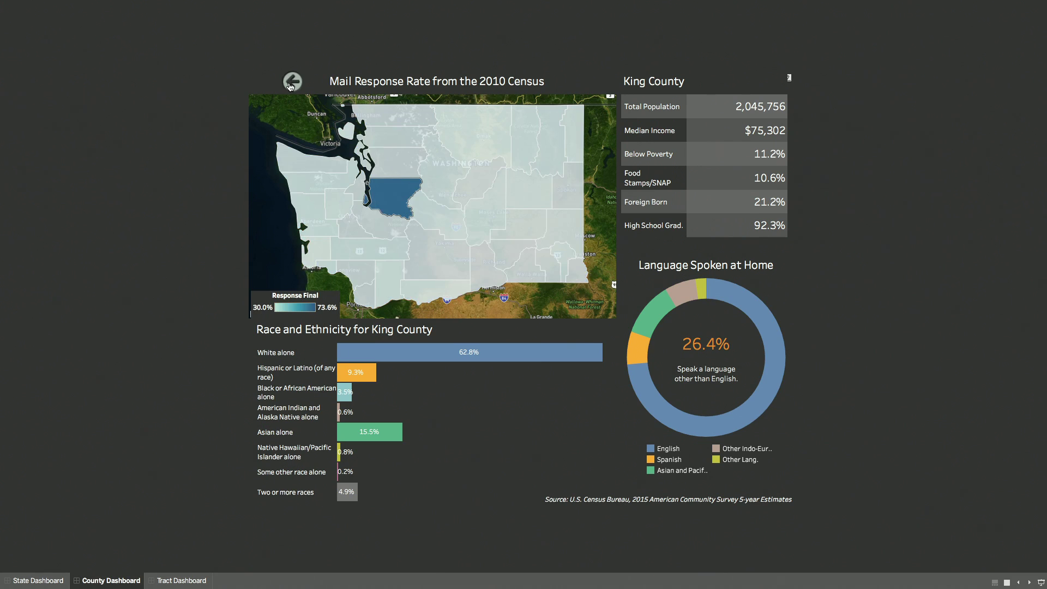
{"action": "left_click", "coordinate": [291, 83]}
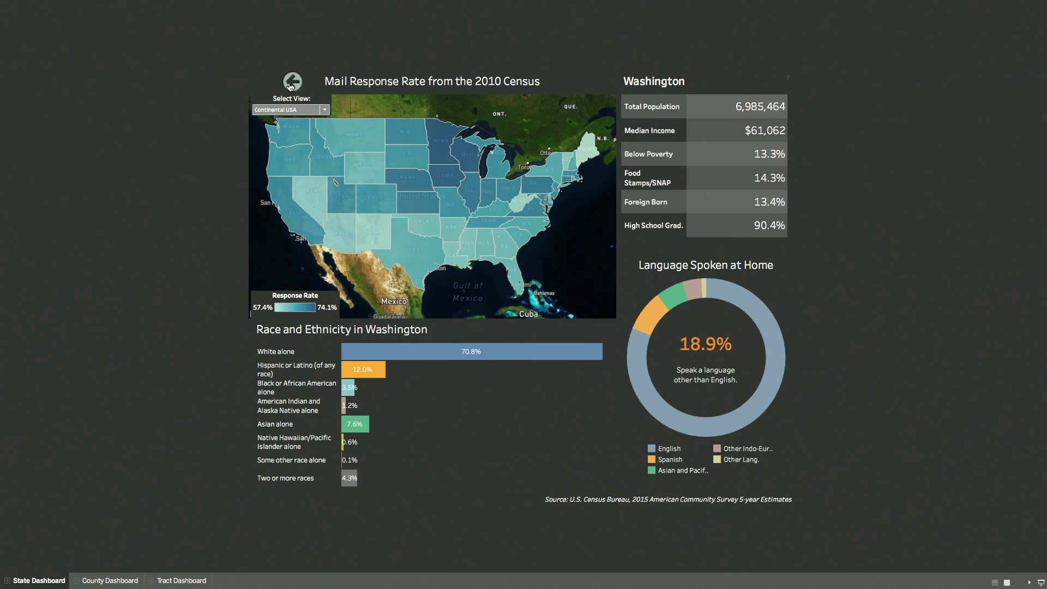
{"action": "left_click", "coordinate": [324, 110]}
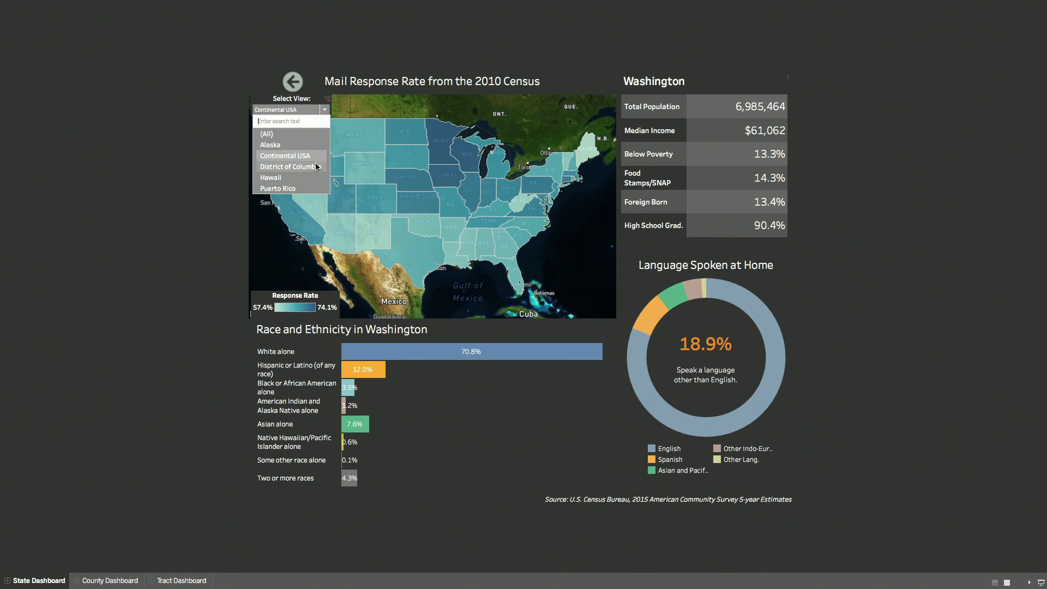
{"action": "left_click", "coordinate": [311, 188]}
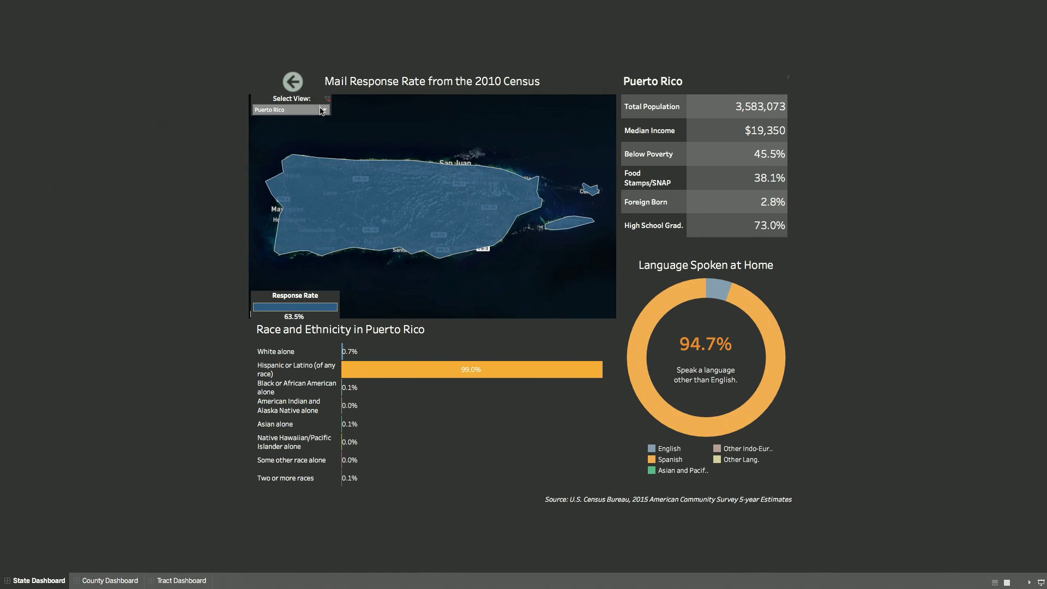
{"action": "left_click", "coordinate": [322, 111]}
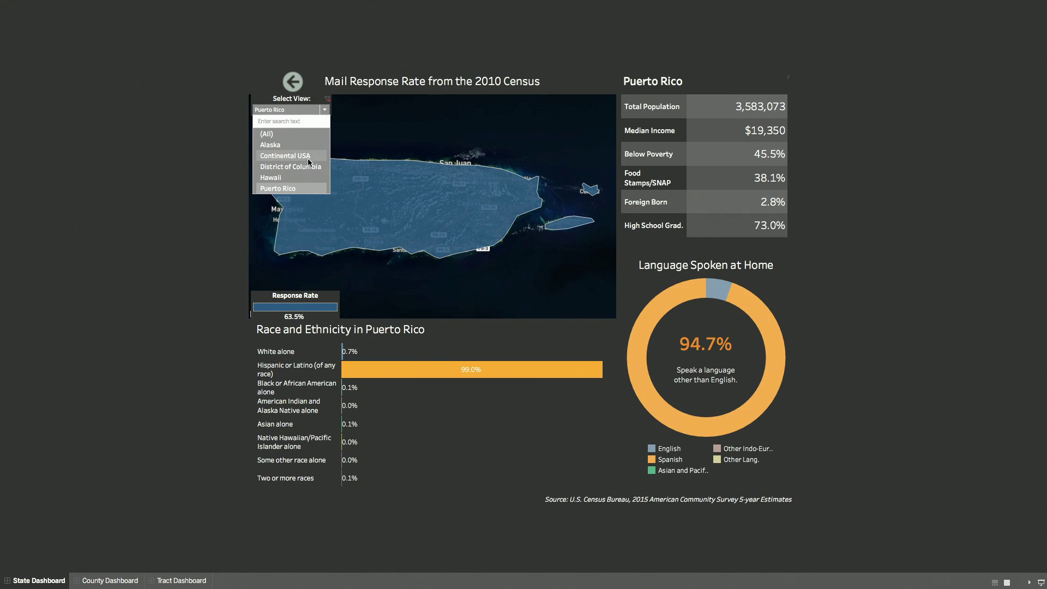
{"action": "left_click", "coordinate": [298, 173]}
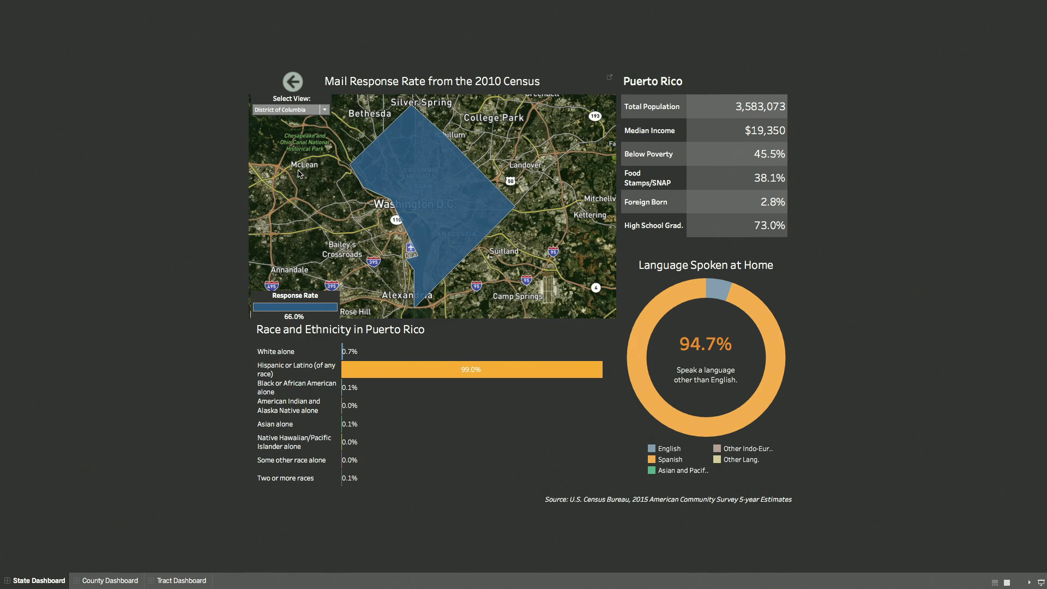
{"action": "left_click", "coordinate": [315, 112]}
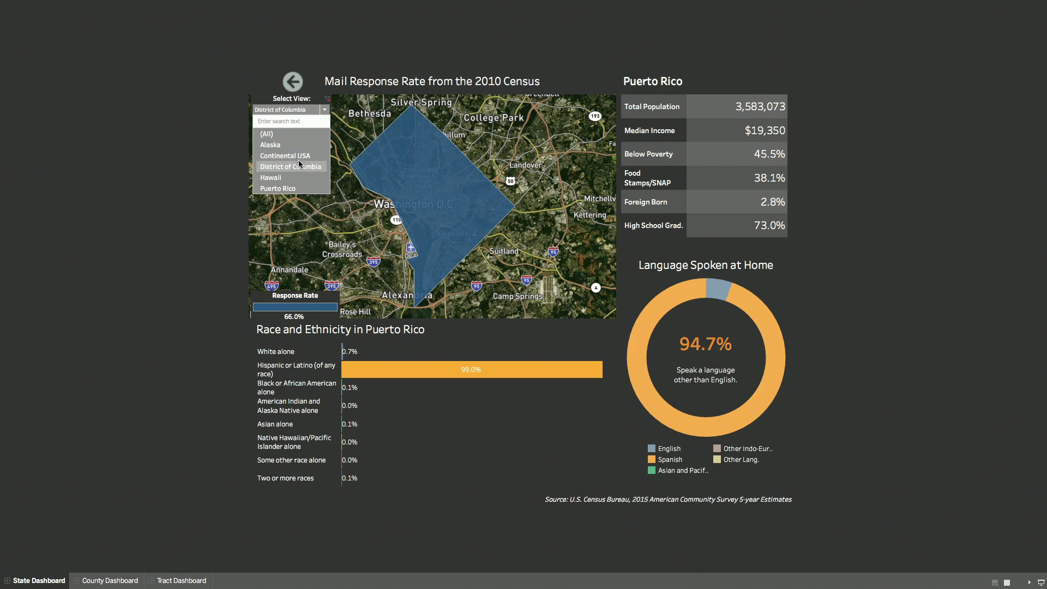
{"action": "left_click", "coordinate": [292, 178]}
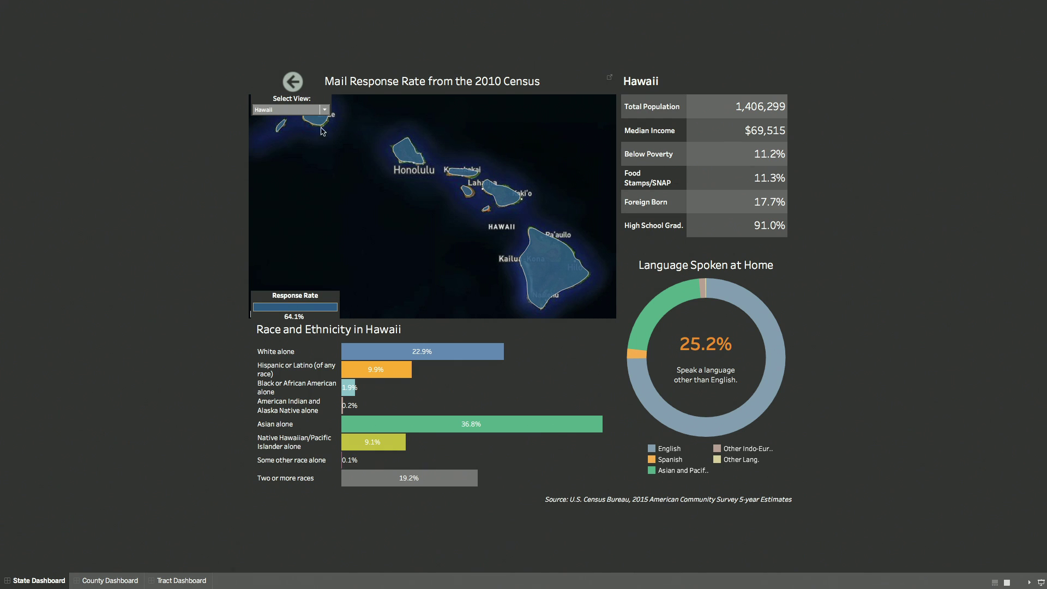
{"action": "left_click", "coordinate": [323, 111]}
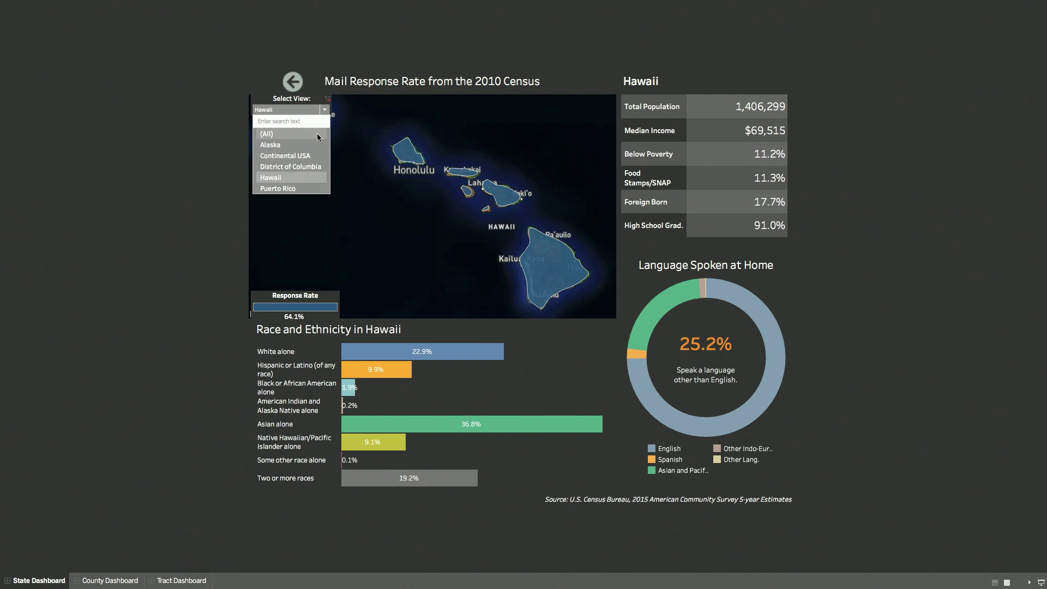
{"action": "left_click", "coordinate": [312, 155]}
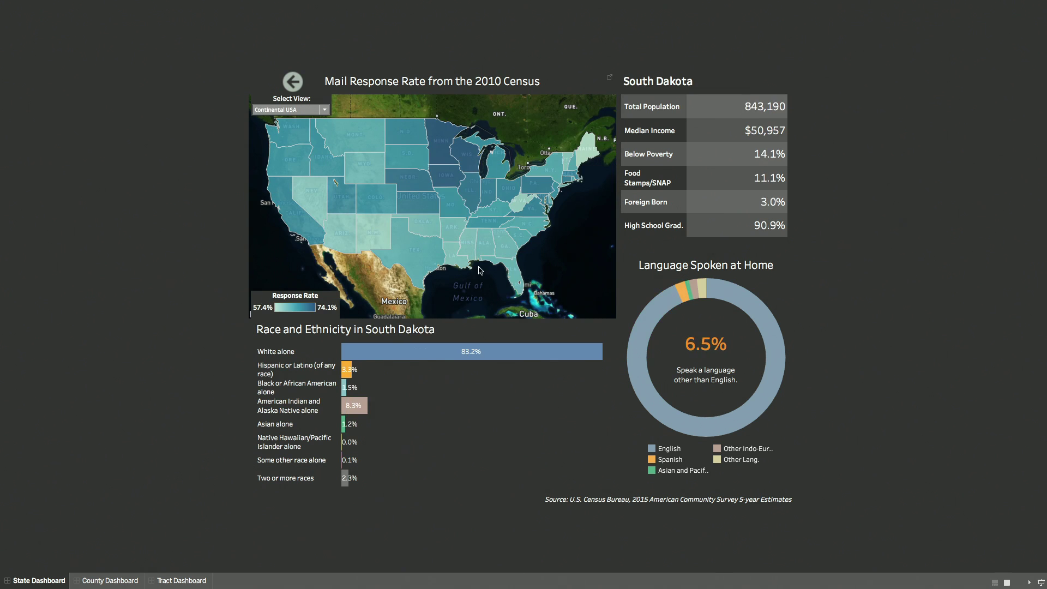
- Drill down through Georgia to Gwinnett County, examine several of its census tracts and go back to the State Dashboard
{"action": "left_click", "coordinate": [499, 243]}
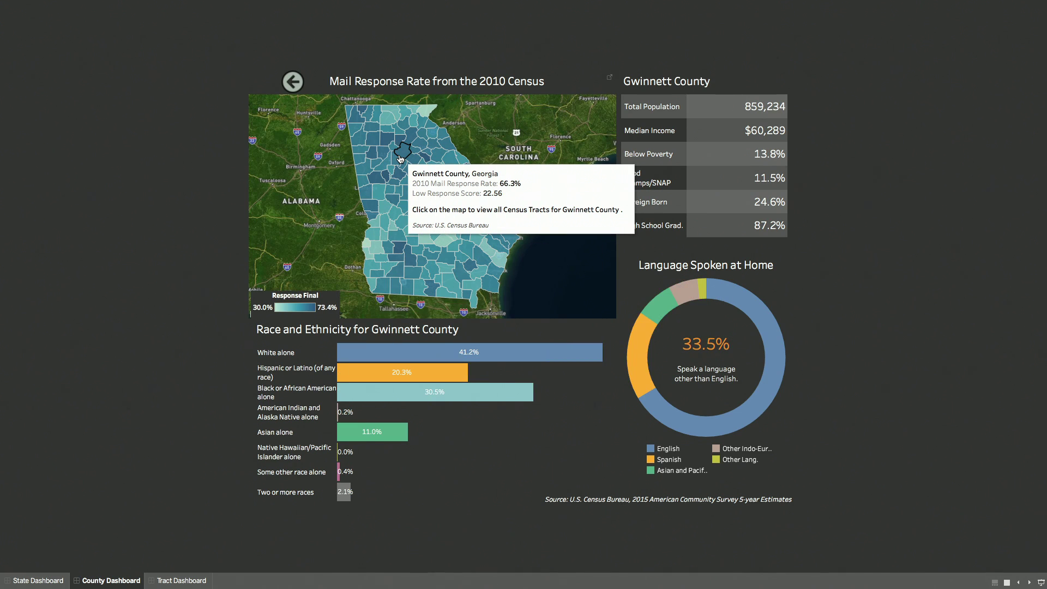
{"action": "left_click", "coordinate": [400, 158]}
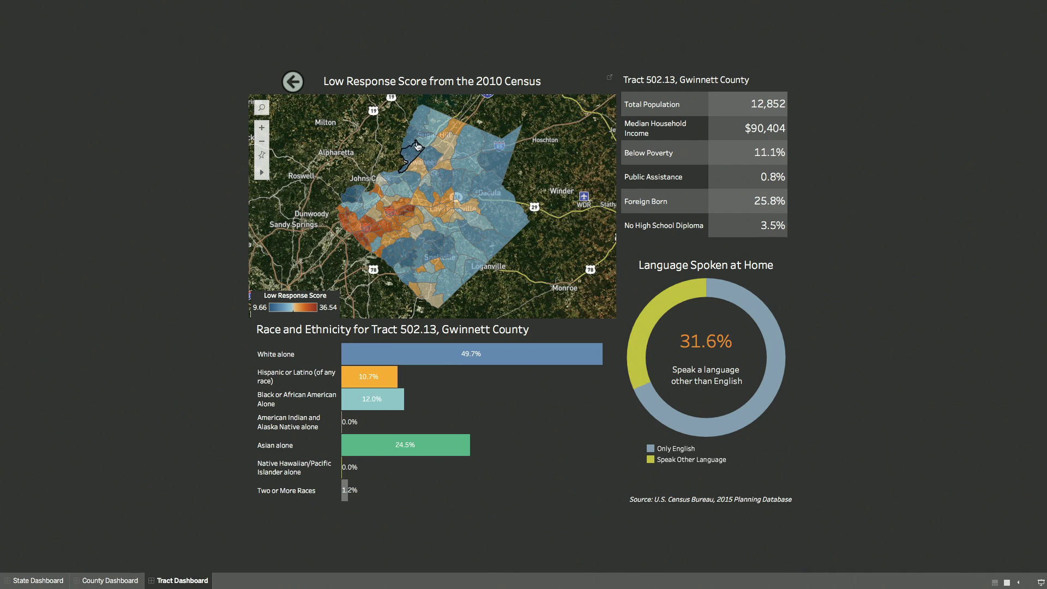
{"action": "mouse_move", "coordinate": [419, 121]}
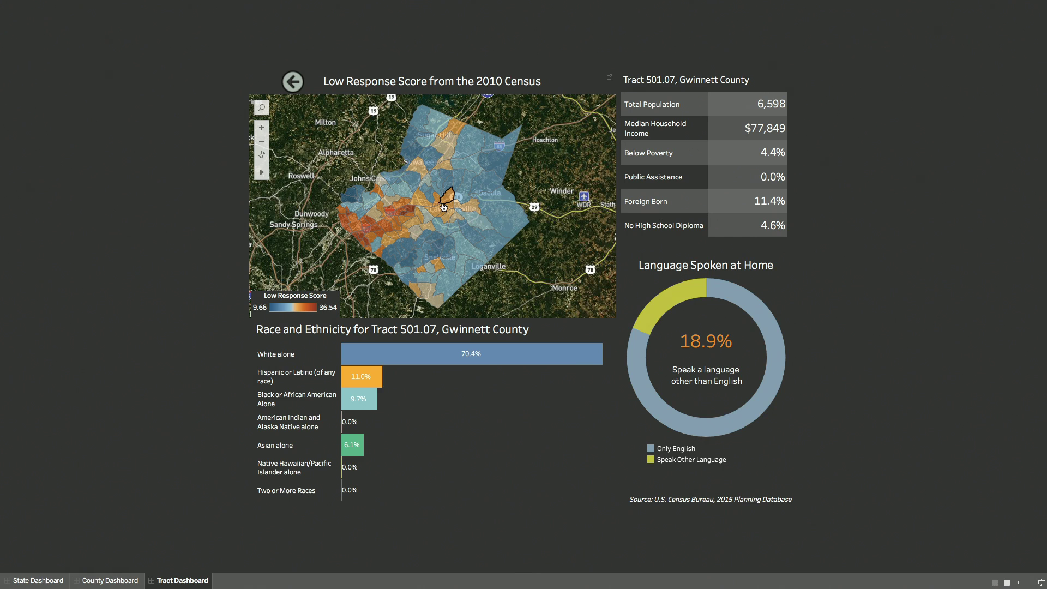
{"action": "left_click", "coordinate": [414, 209]}
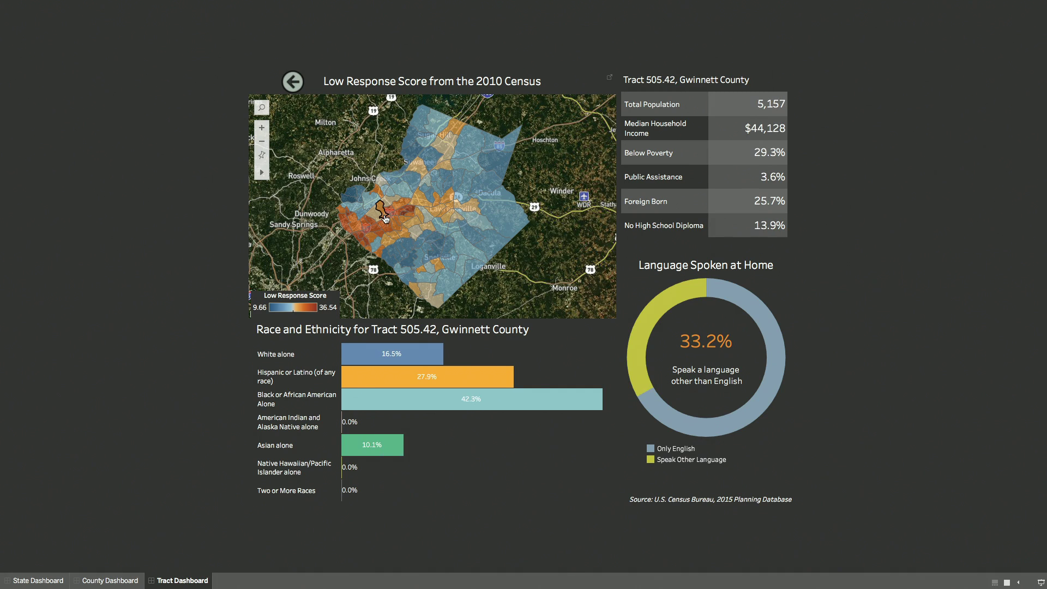
{"action": "left_click", "coordinate": [291, 81]}
{"action": "left_click", "coordinate": [291, 81]}
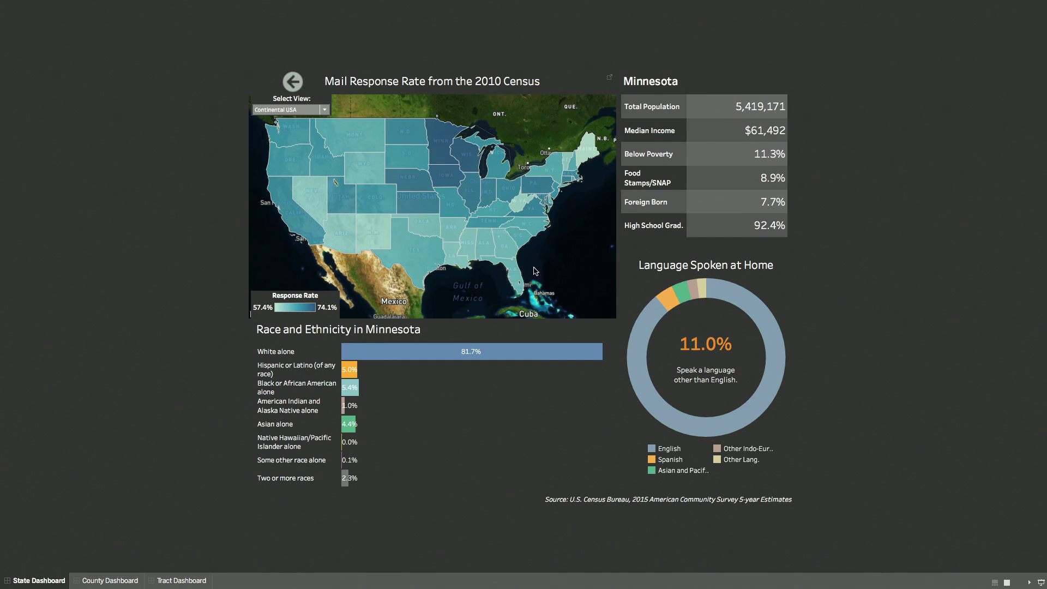
- Drill down through Florida to Monroe County, inspect Tract 9800 and go back to the county map
{"action": "left_click", "coordinate": [516, 280]}
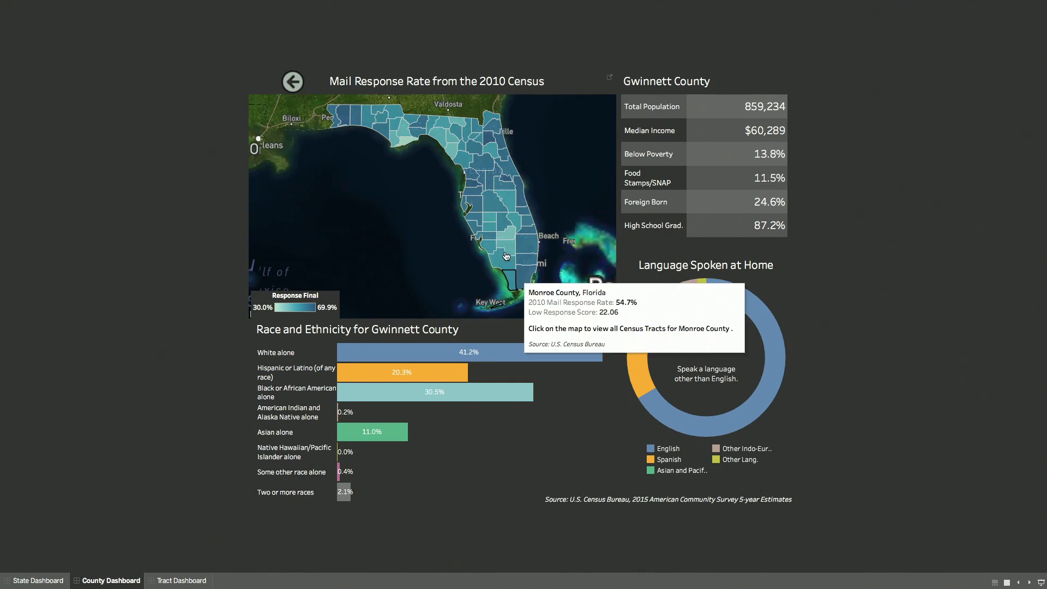
{"action": "left_click", "coordinate": [523, 292]}
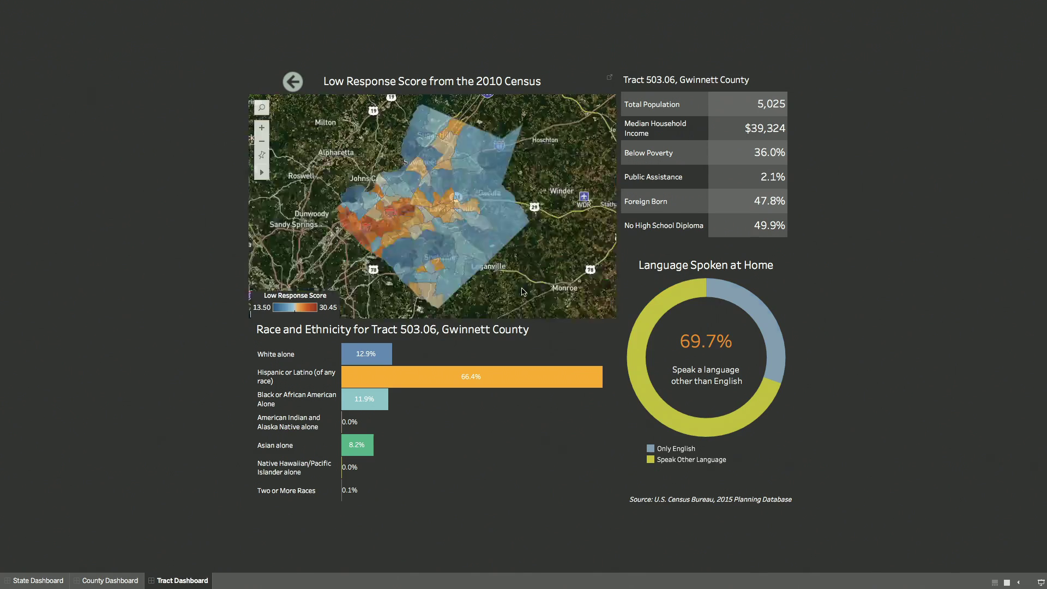
{"action": "mouse_move", "coordinate": [512, 165]}
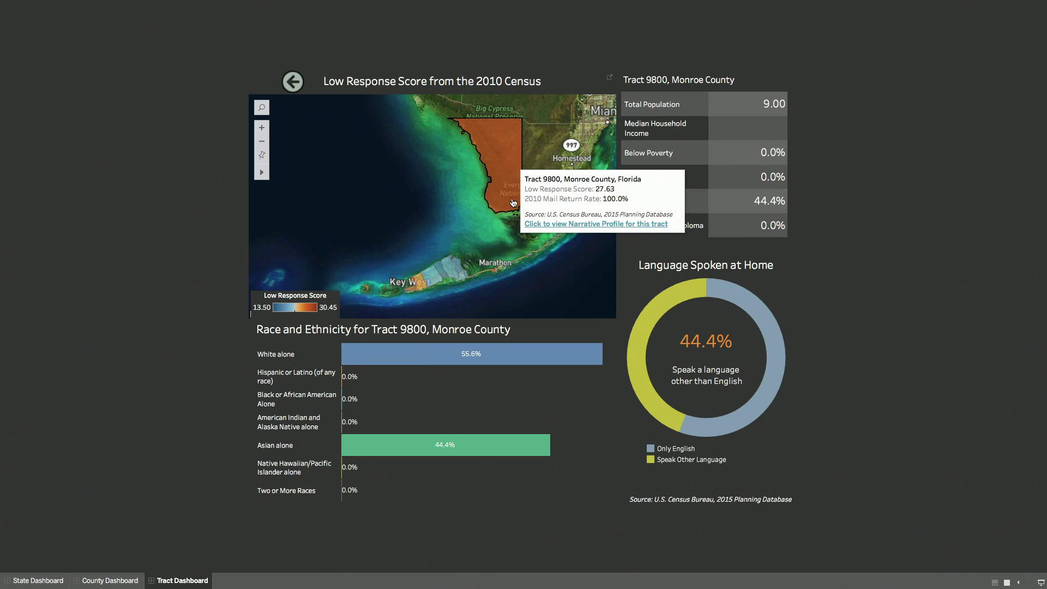
{"action": "mouse_move", "coordinate": [423, 288]}
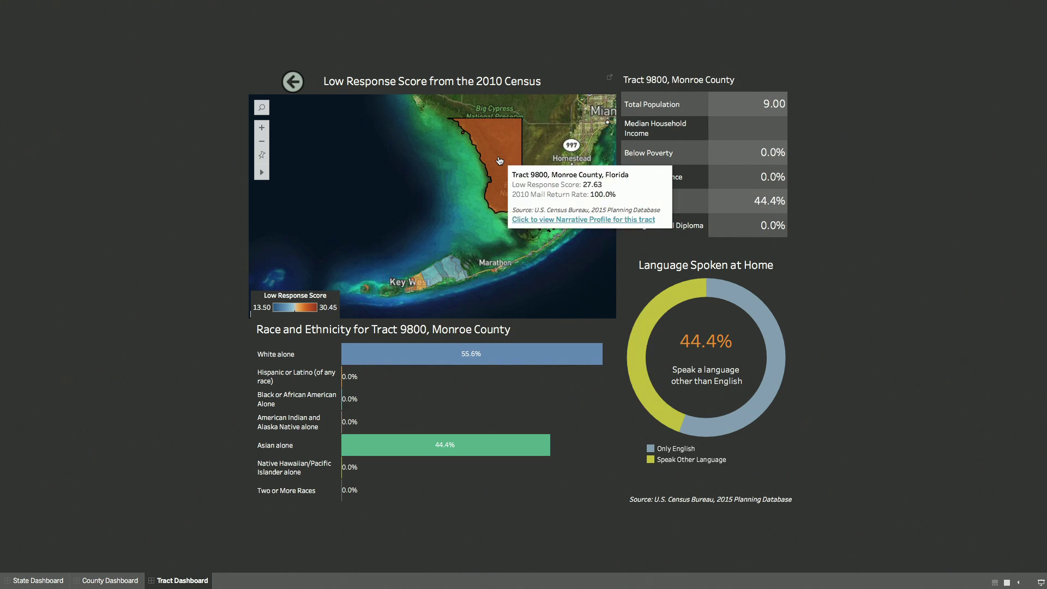
{"action": "left_click", "coordinate": [299, 82]}
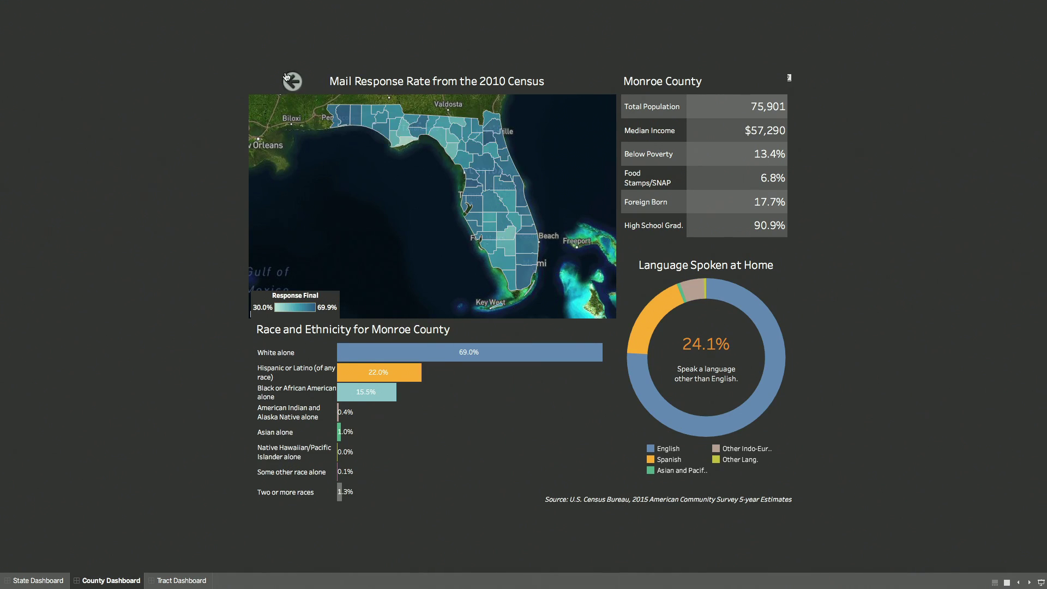
- Drill down to Miami-Dade County's census tracts, inspect Tract 9807 and go back to the State Dashboard
{"action": "left_click", "coordinate": [528, 284]}
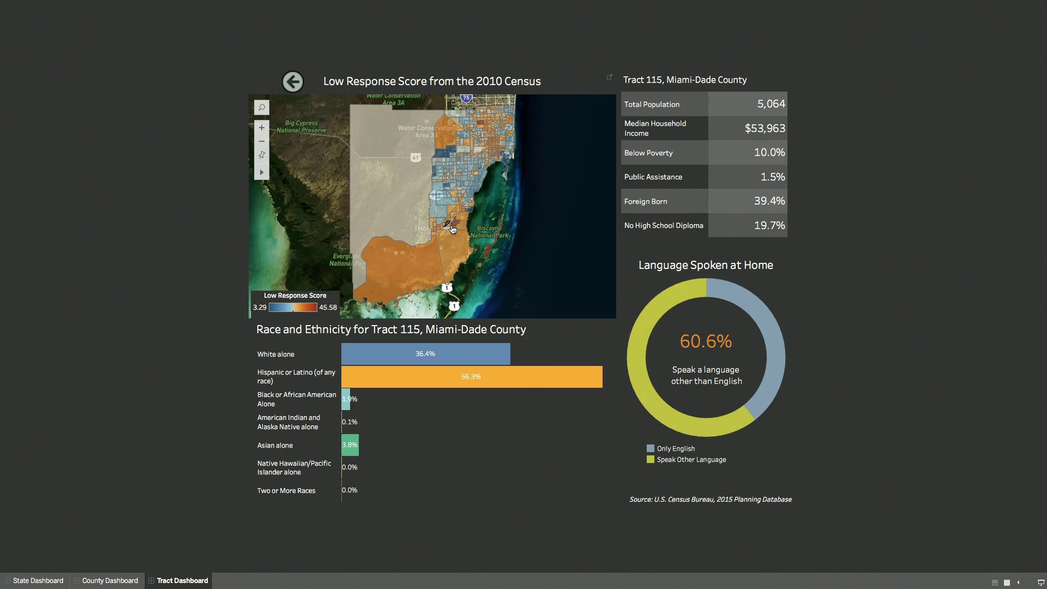
{"action": "mouse_move", "coordinate": [457, 227]}
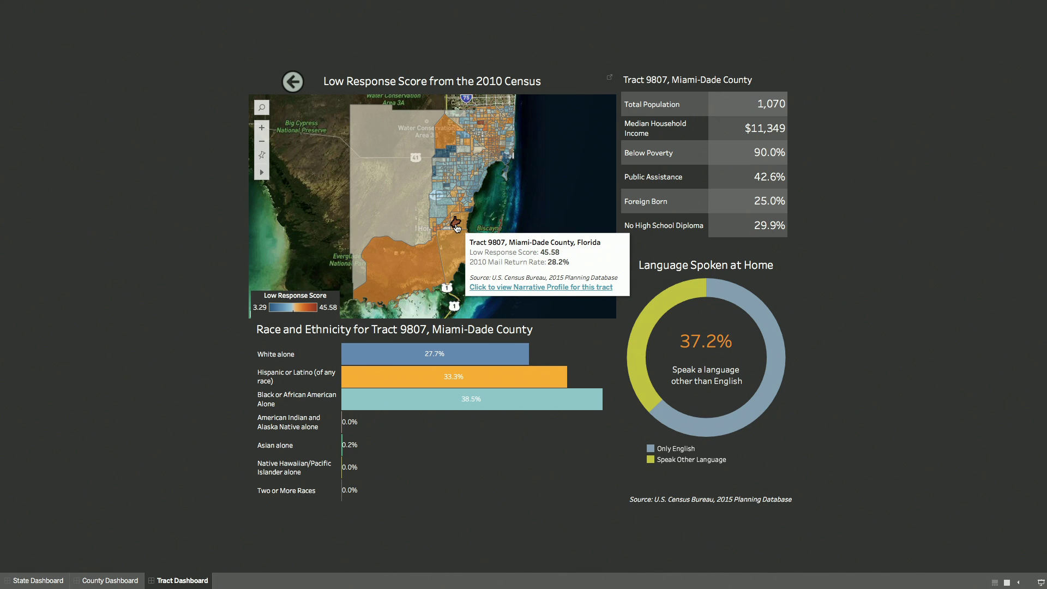
{"action": "left_click", "coordinate": [297, 87]}
{"action": "left_click", "coordinate": [296, 87]}
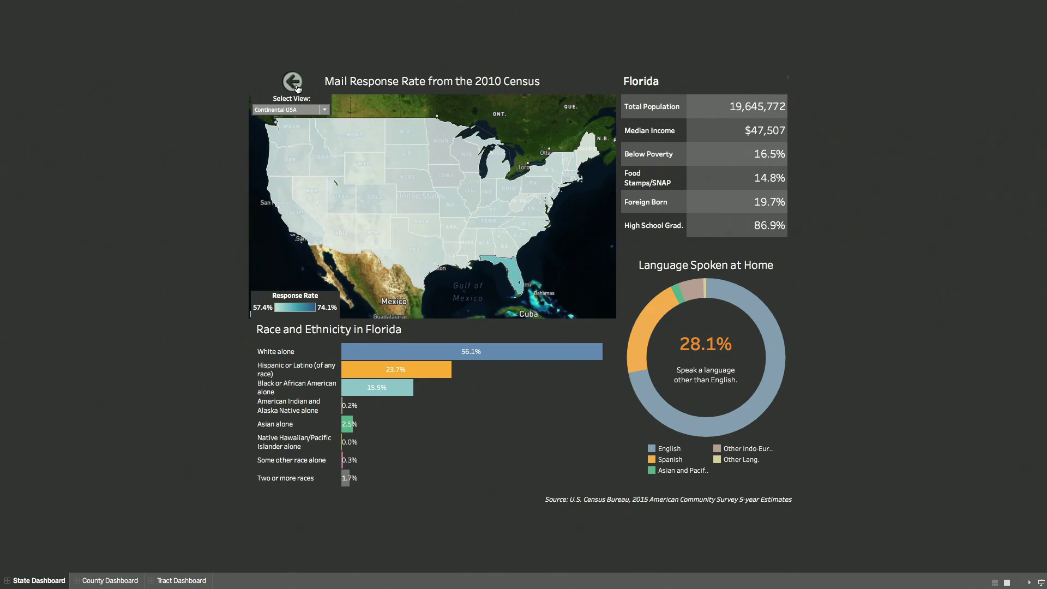
{"action": "left_click", "coordinate": [297, 88]}
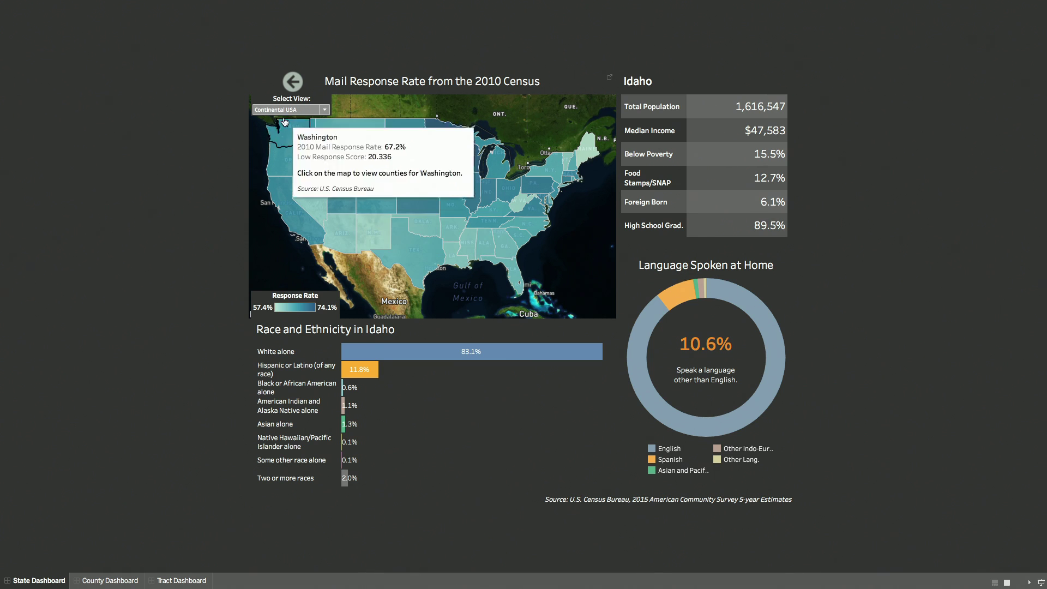
- Switch the state map view to Puerto Rico, drill down to its municipios, inspect Cataño Municipio and go back
{"action": "left_click", "coordinate": [289, 109]}
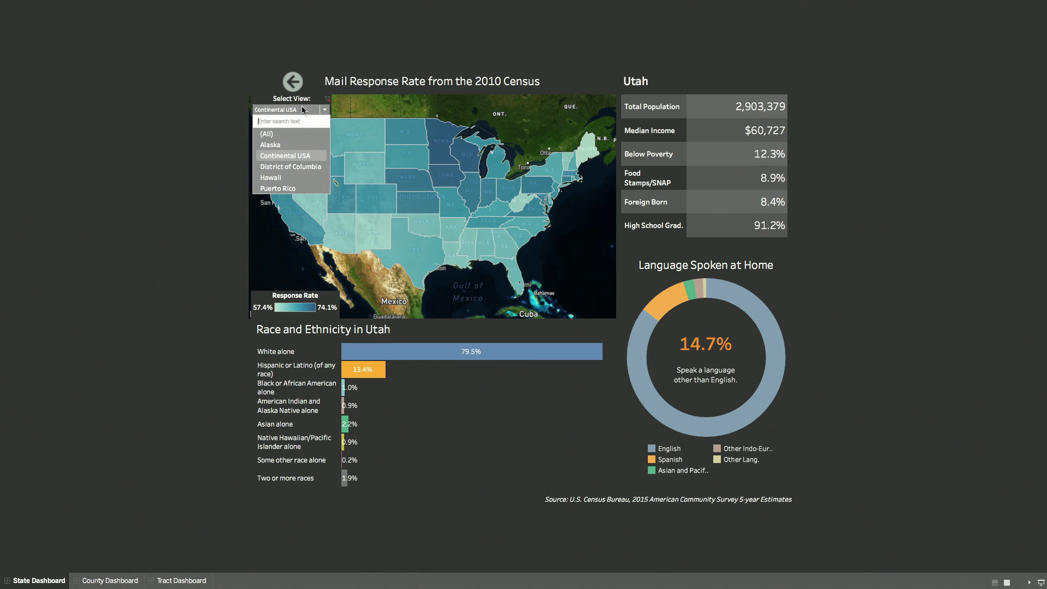
{"action": "left_click", "coordinate": [292, 192]}
{"action": "left_click", "coordinate": [418, 210]}
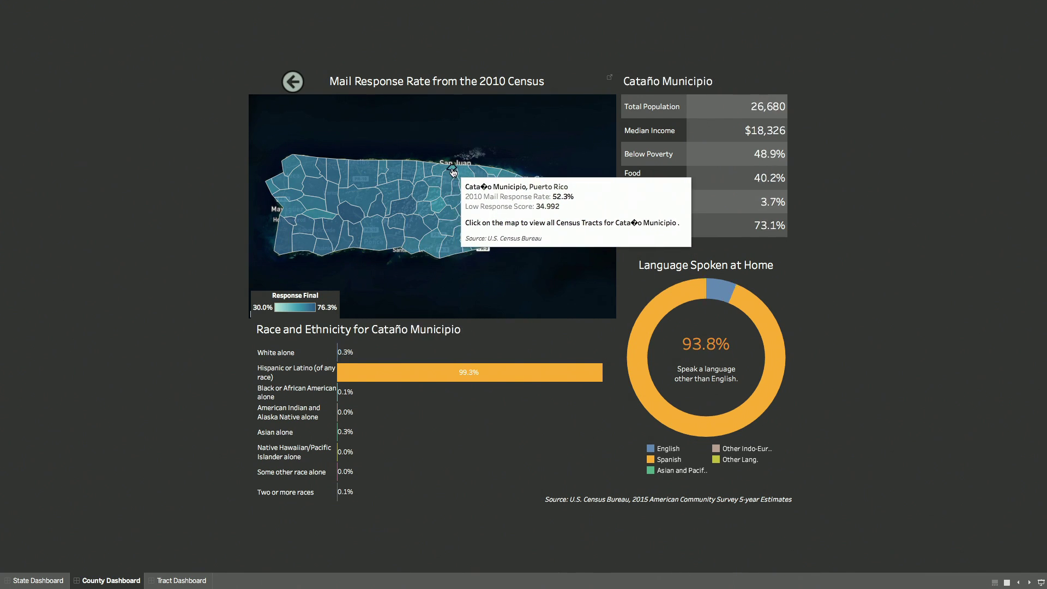
{"action": "left_click", "coordinate": [293, 83]}
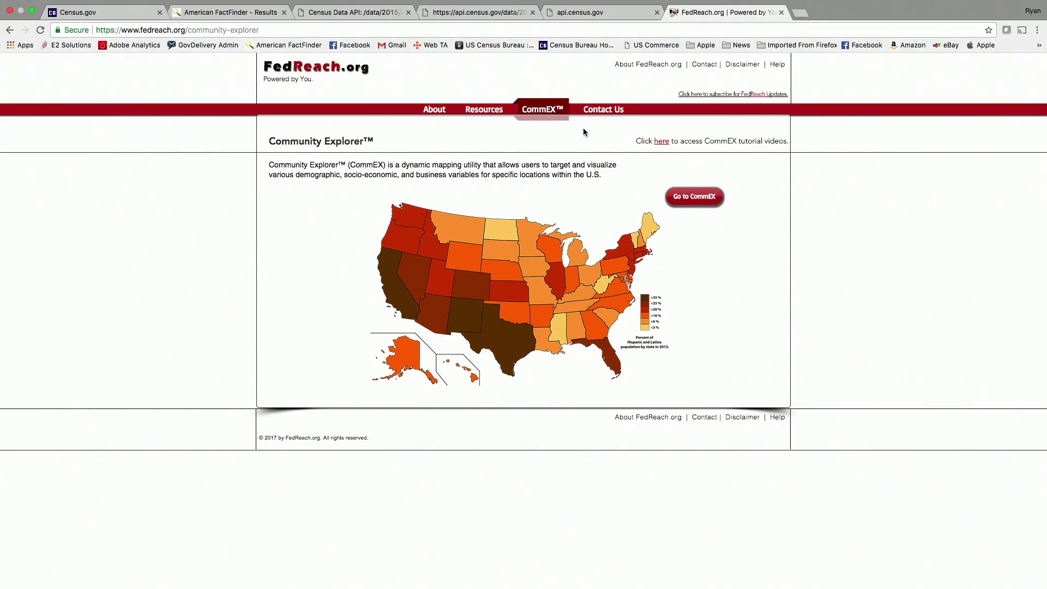
- In Chrome, open the bookmark URL of American FactFinder table S1501, highlight its table and geography parts, and close the dialog
{"action": "left_click", "coordinate": [255, 12]}
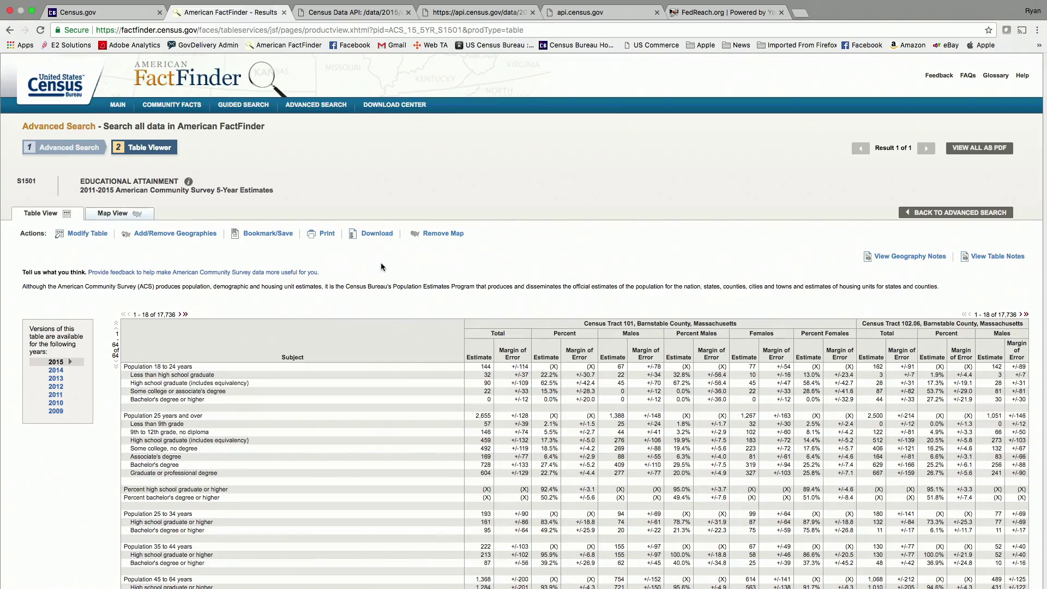
{"action": "left_click", "coordinate": [262, 232]}
{"action": "left_click", "coordinate": [529, 293]}
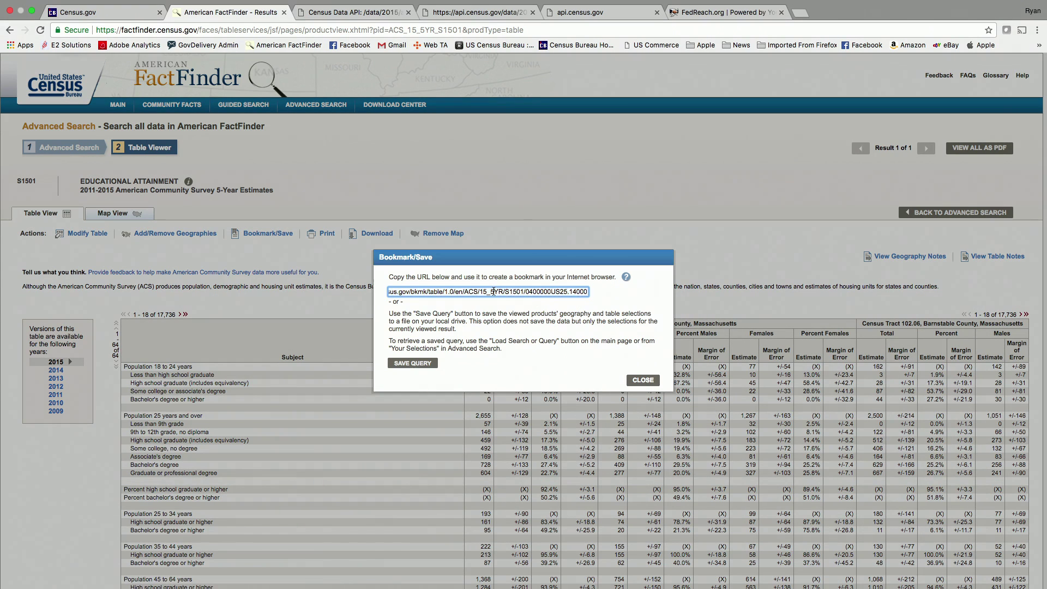
{"action": "left_click_drag", "start_coordinate": [492, 291], "coordinate": [642, 295]}
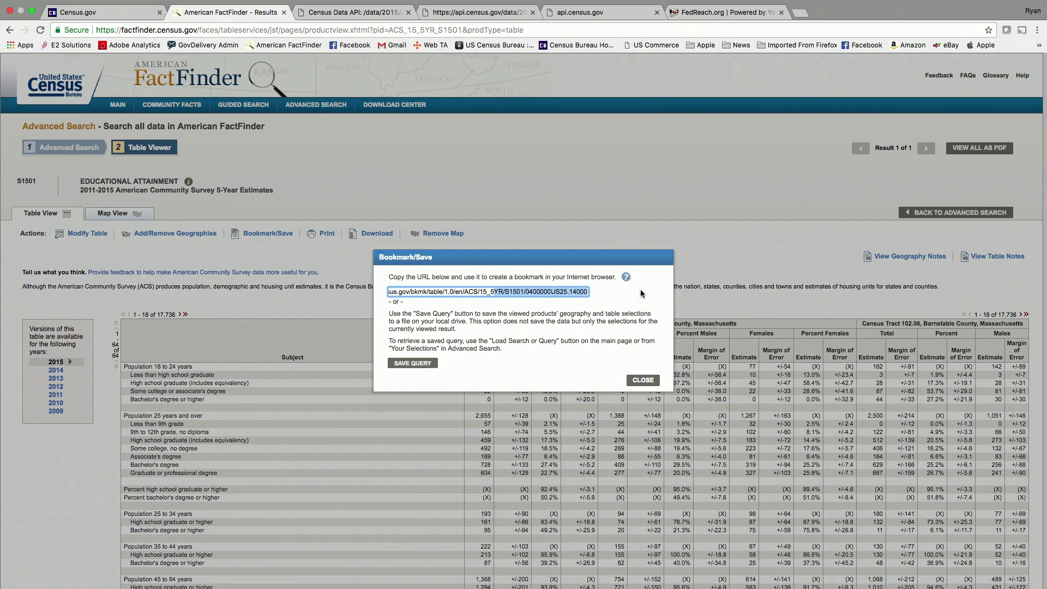
{"action": "left_click", "coordinate": [573, 291]}
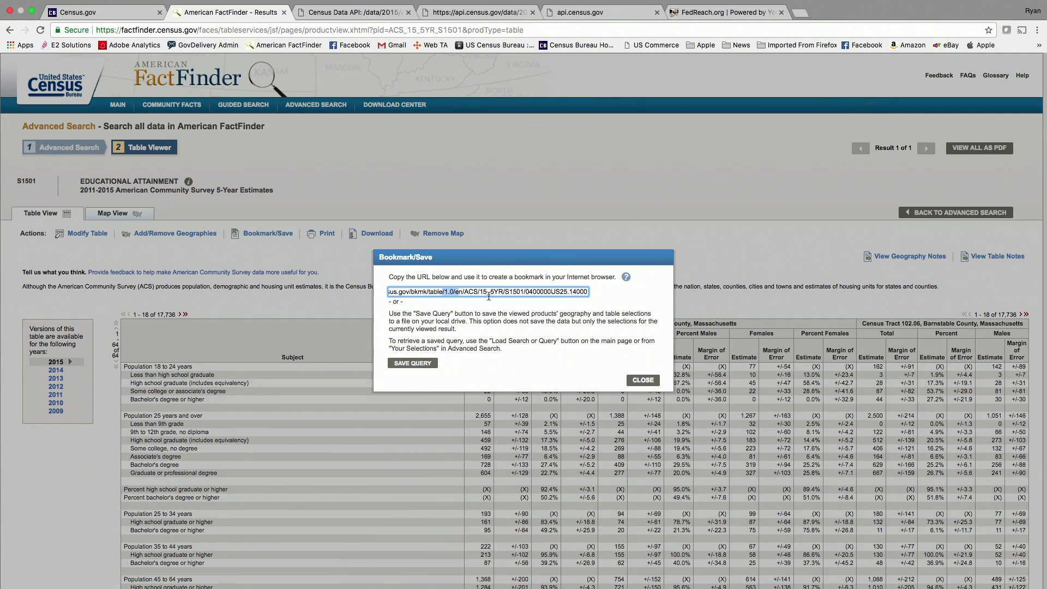
{"action": "left_click_drag", "start_coordinate": [458, 291], "coordinate": [576, 289]}
{"action": "left_click", "coordinate": [573, 292]}
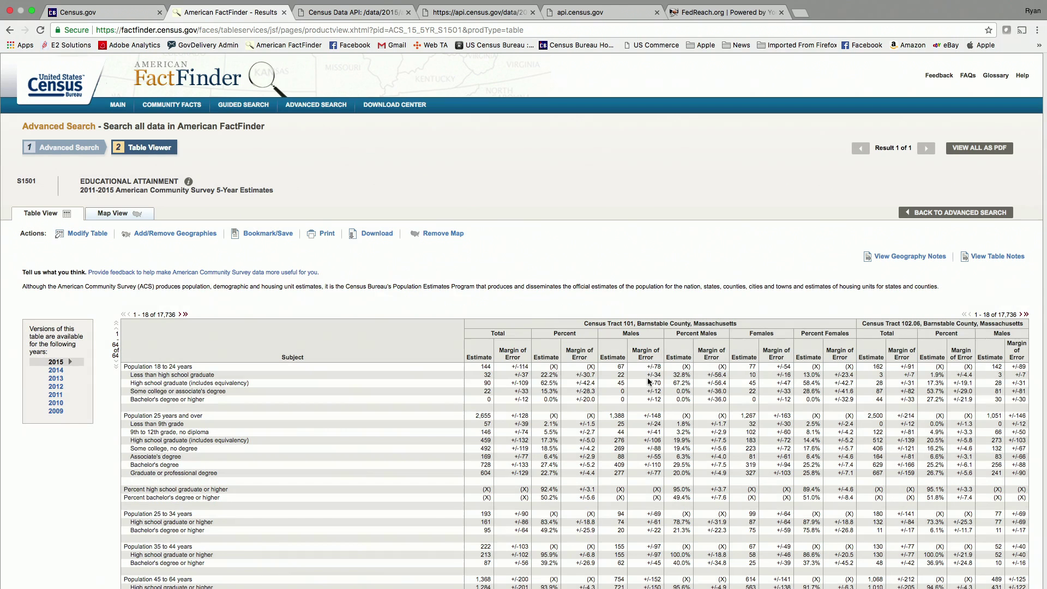
{"action": "left_click", "coordinate": [646, 381]}
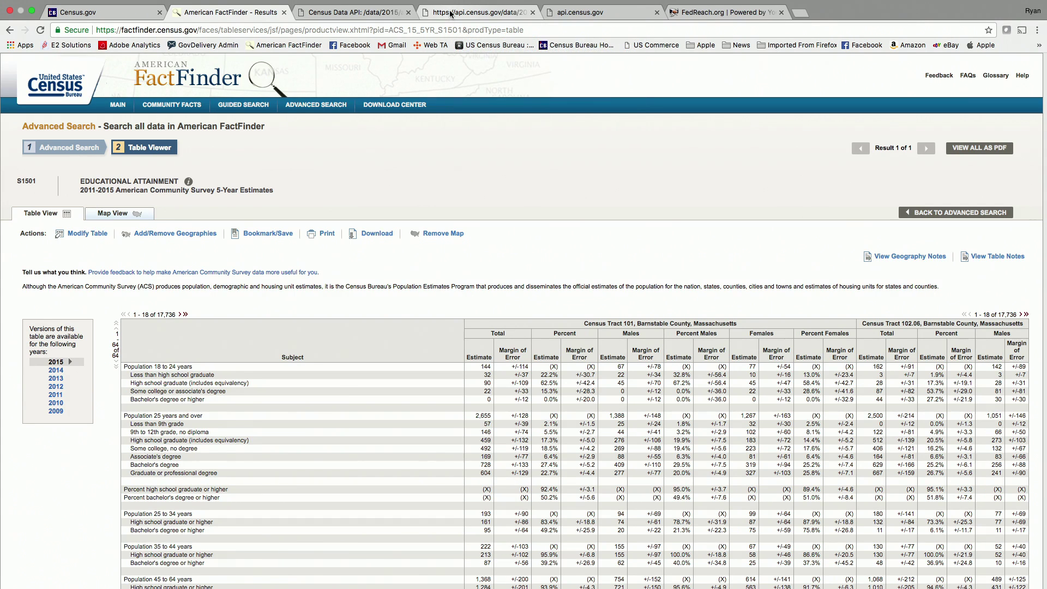
- Highlight the prodType parameter in the FactFinder page address and display the 2015 ACS 5-year profile query on api.census.gov
{"action": "double_click", "coordinate": [490, 31]}
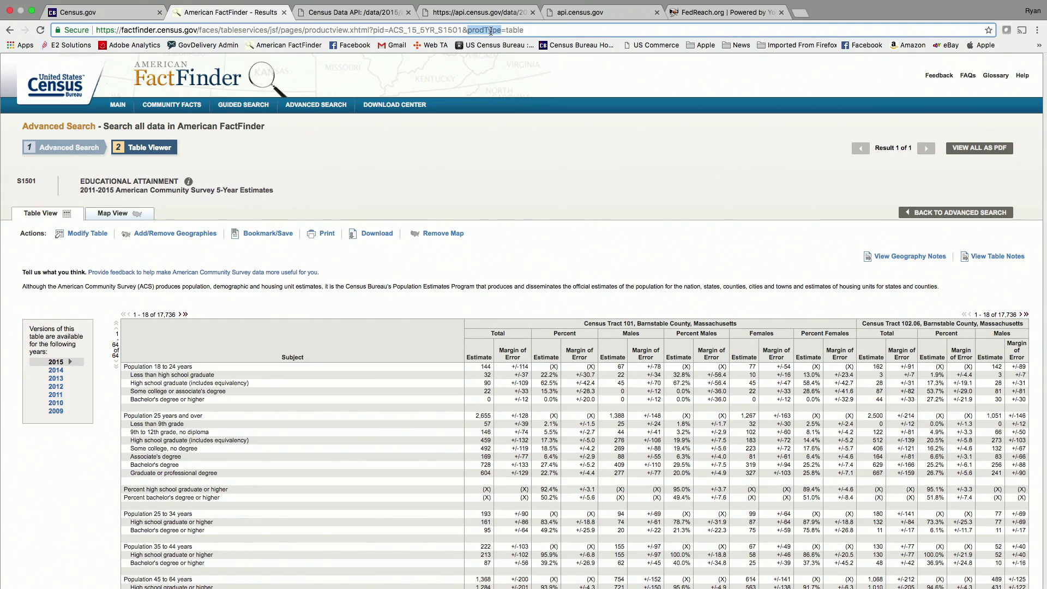
{"action": "left_click", "coordinate": [594, 12]}
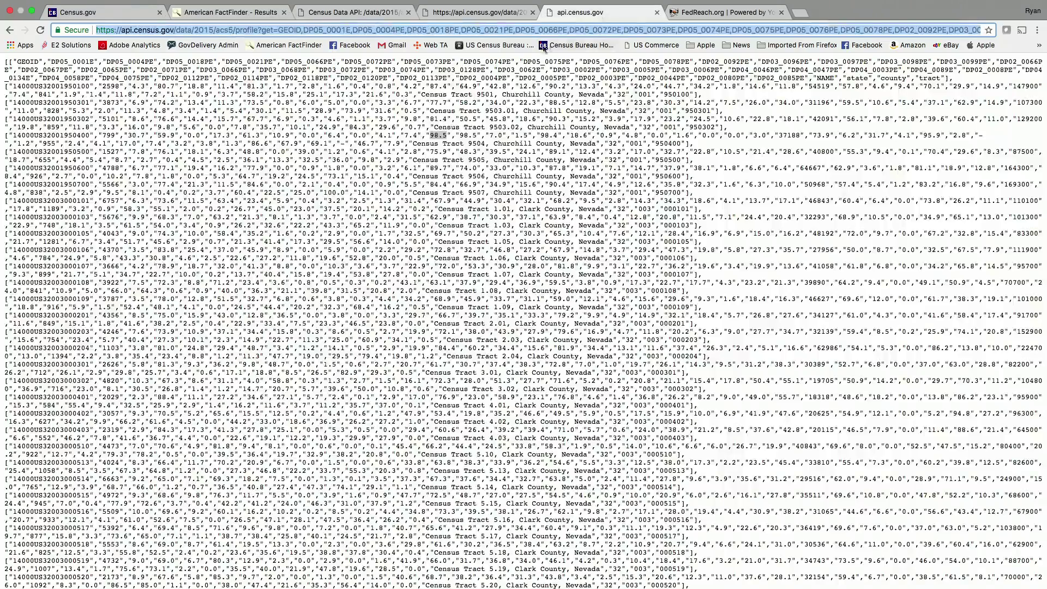